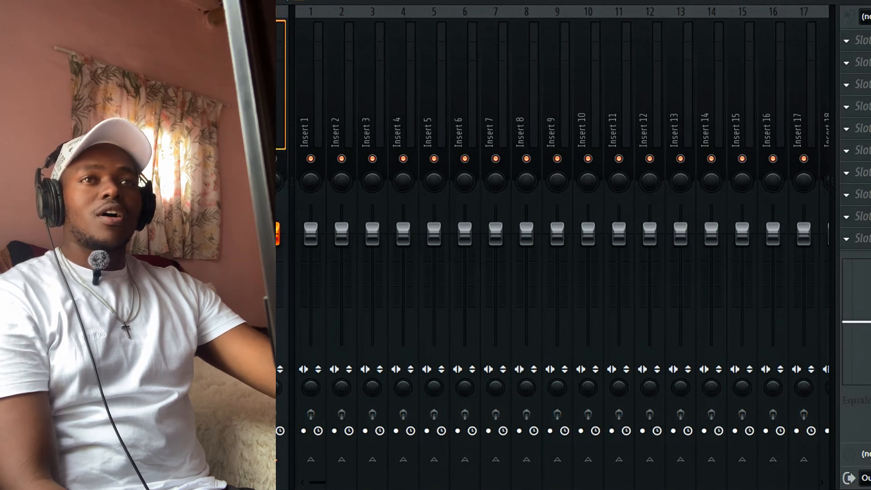
# Step: Audition the Steppers, URUS and Virgil loops in the 2024 Pack's Desktop folder
pyautogui.click(96, 180)
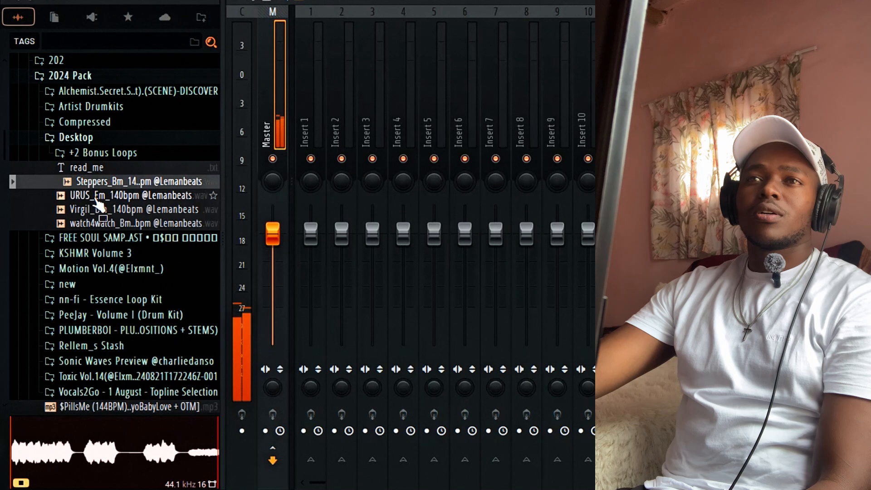
pyautogui.click(97, 195)
pyautogui.click(97, 209)
pyautogui.click(96, 195)
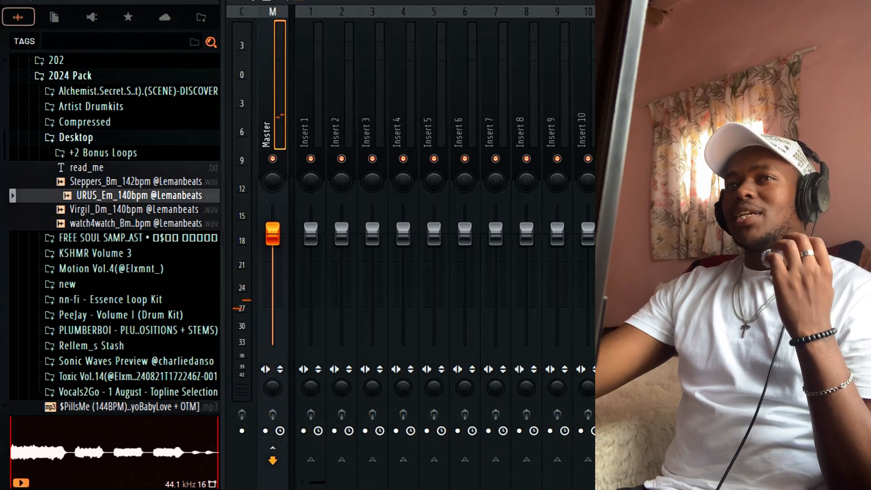
# Step: Place the URUS_Em_140bpm loop at bar 1 of Track 1 in the Playlist and close its channel settings
pyautogui.press('F9')
pyautogui.click(139, 199)
pyautogui.moveTo(145, 195); pyautogui.dragTo(549, 136)
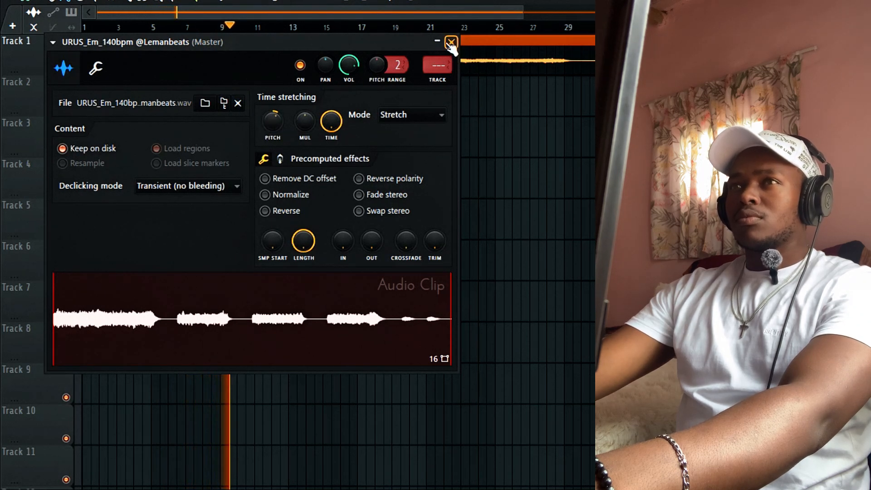
pyautogui.click(451, 42)
# Step: Slice the Track 1 clip at bars 9 and 13 and remove the section between the cuts
pyautogui.click(375, 27)
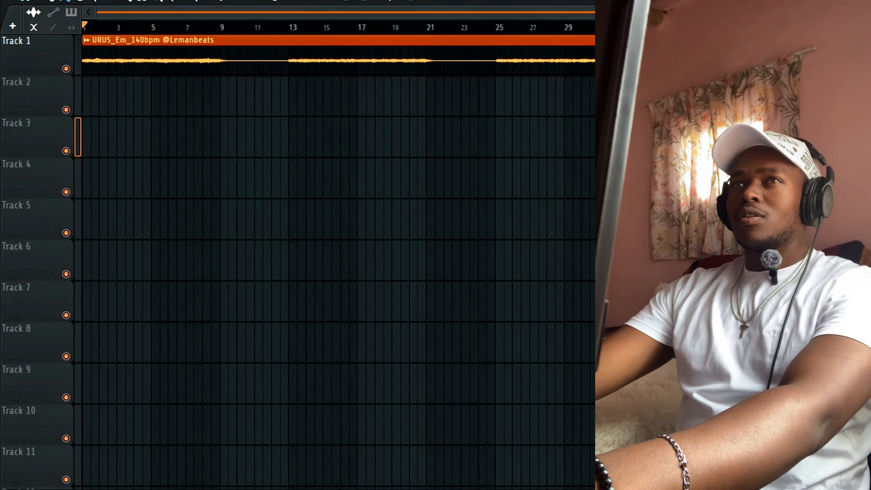
pyautogui.press('space')
pyautogui.click(131, 2)
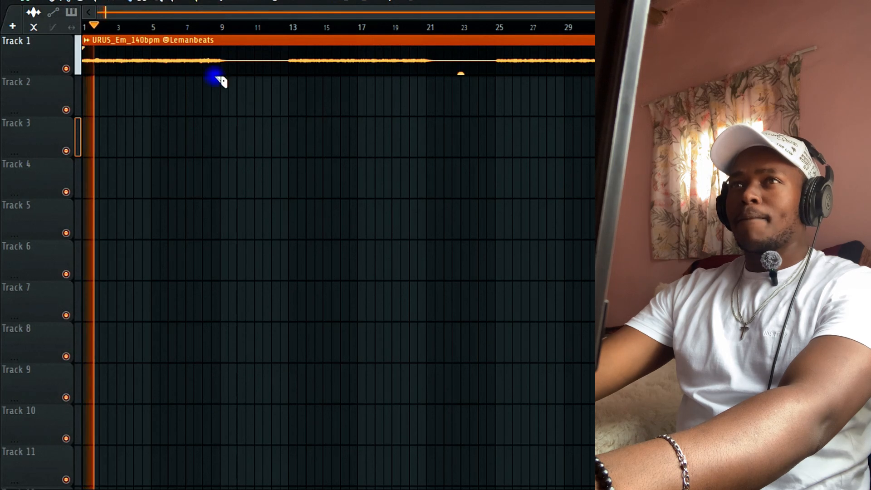
pyautogui.moveTo(215, 77); pyautogui.dragTo(220, 29)
pyautogui.moveTo(280, 84)
pyautogui.mouseDown()
pyautogui.moveTo(281, 28)
pyautogui.moveTo(288, 28)
pyautogui.mouseUp()
pyautogui.click(65, 2)
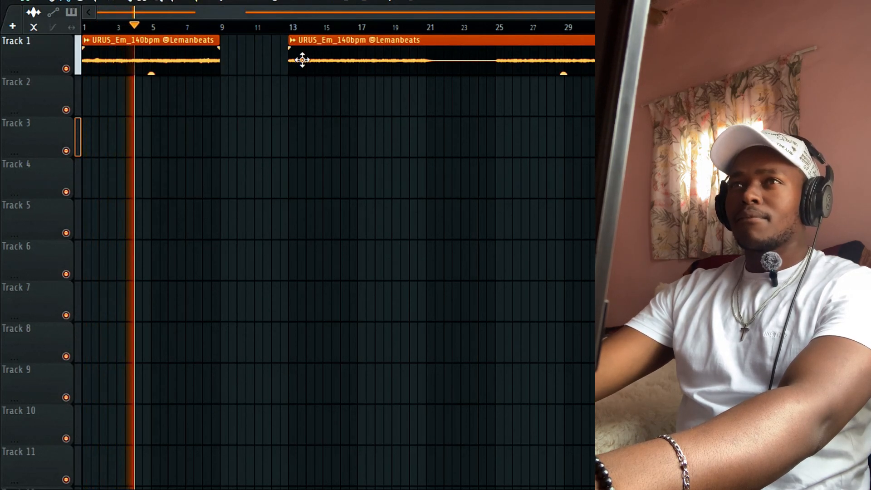
# Step: Move the remaining Track 1 section to Track 2 at bar 9 and cut out its part between bars 17 and 21
pyautogui.moveTo(302, 60); pyautogui.dragTo(235, 102)
pyautogui.click(133, 3)
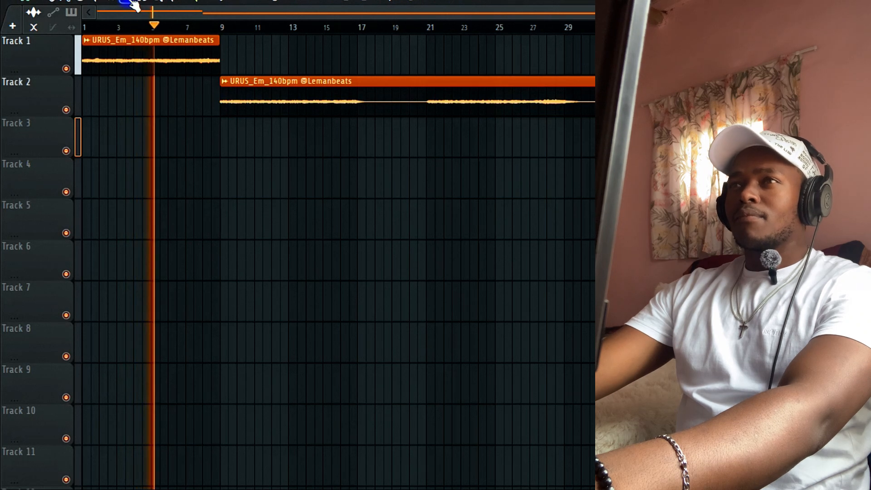
pyautogui.click(358, 108)
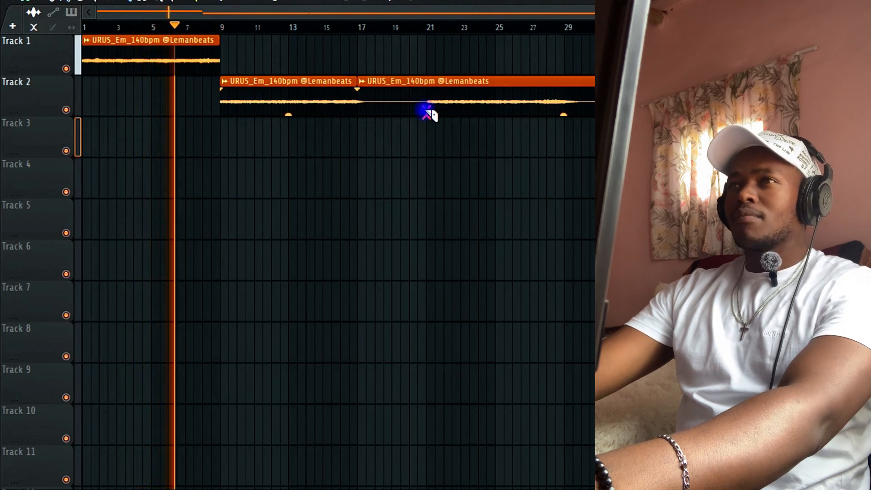
pyautogui.moveTo(428, 113); pyautogui.dragTo(427, 68)
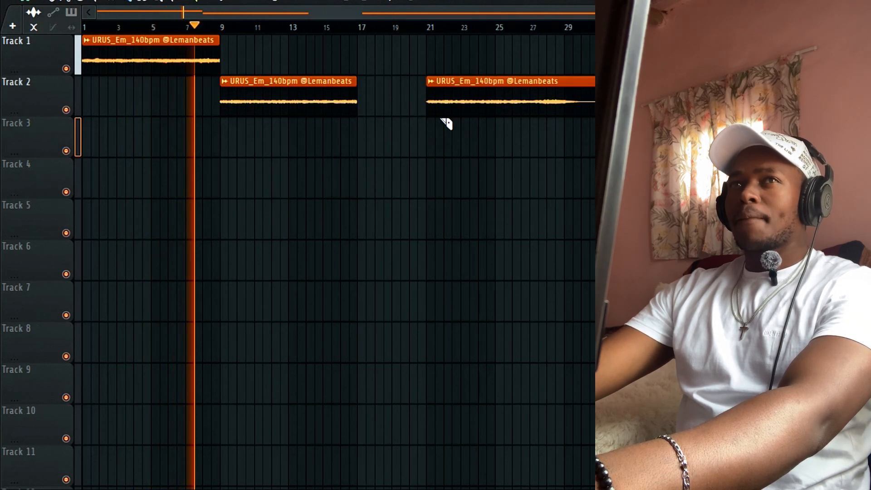
# Step: Repeat Track 1's eight-bar clip at bar 9 and move Track 2's eight-bar clip to bar 1
pyautogui.click(67, 2)
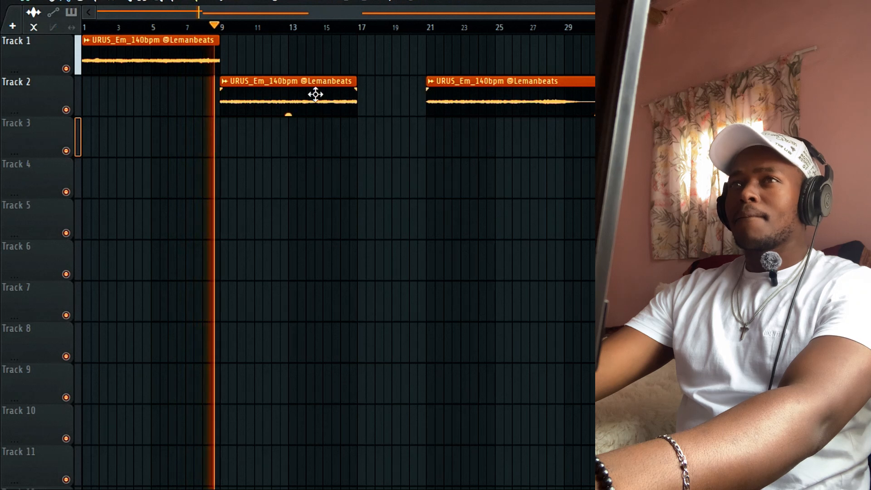
pyautogui.press('space')
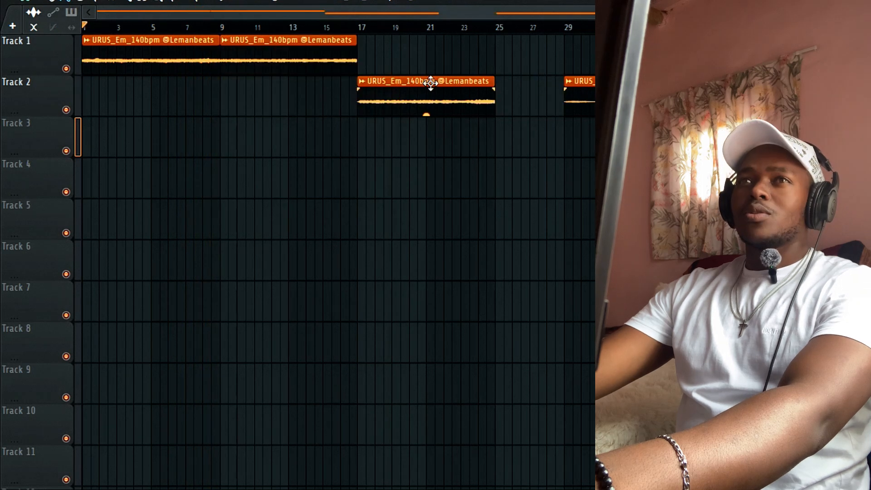
pyautogui.moveTo(432, 84); pyautogui.dragTo(116, 100)
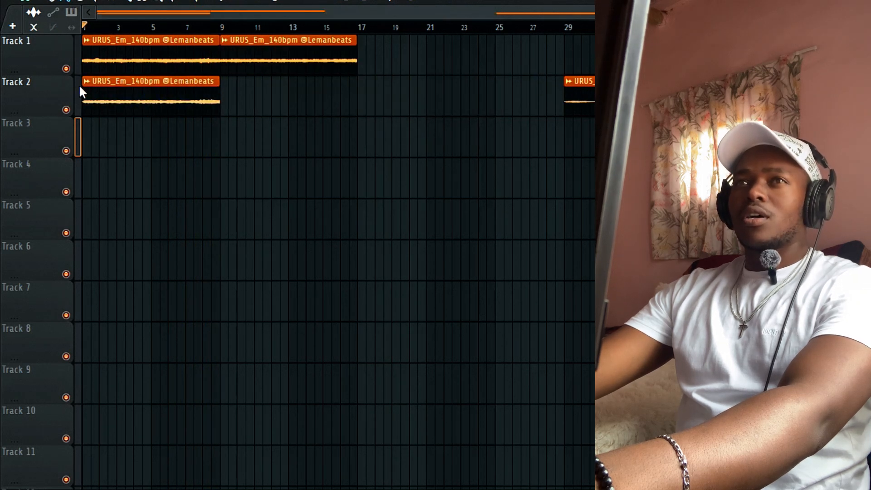
# Step: Make Track 2's first clip unique and play it with Track 1 muted
pyautogui.click(93, 84)
pyautogui.click(129, 231)
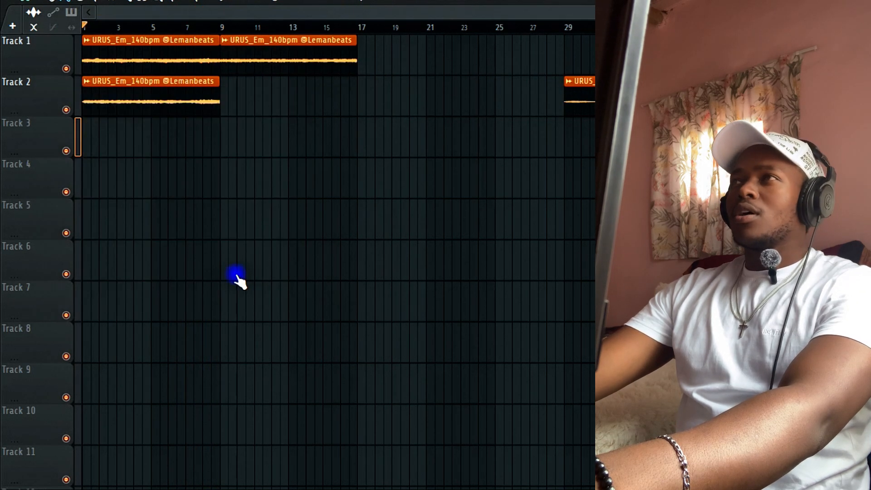
pyautogui.moveTo(743, 13); pyautogui.dragTo(313, 72)
pyautogui.click(66, 69)
pyautogui.press('space')
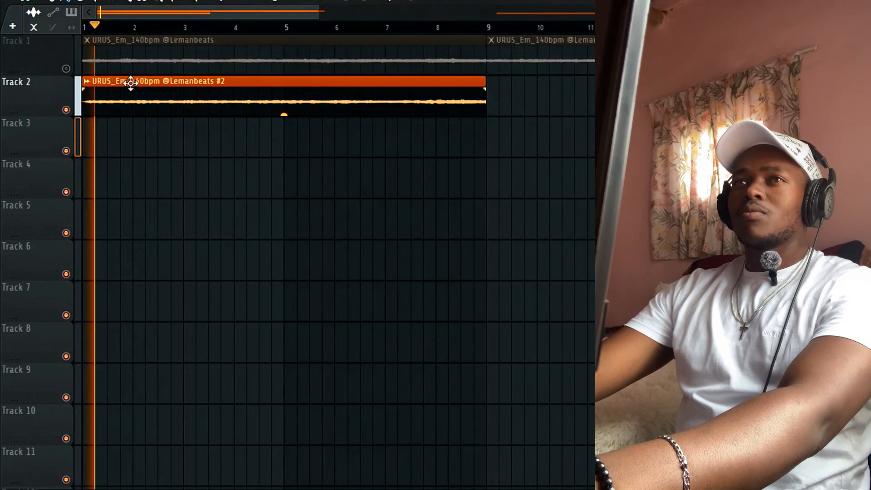
# Step: Slice Track 2's first clip at every bar line from bar 2 to bar 8
pyautogui.click(129, 1)
pyautogui.press('space')
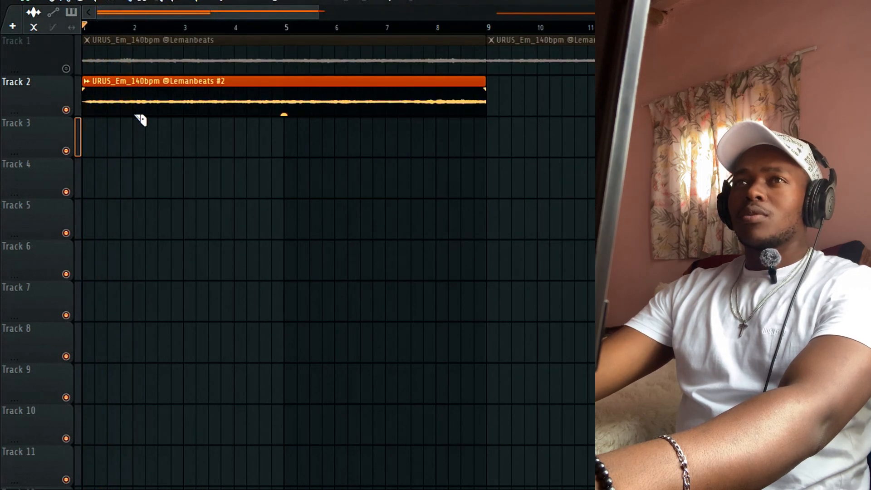
pyautogui.moveTo(133, 108); pyautogui.dragTo(131, 69)
pyautogui.moveTo(187, 75); pyautogui.dragTo(187, 74)
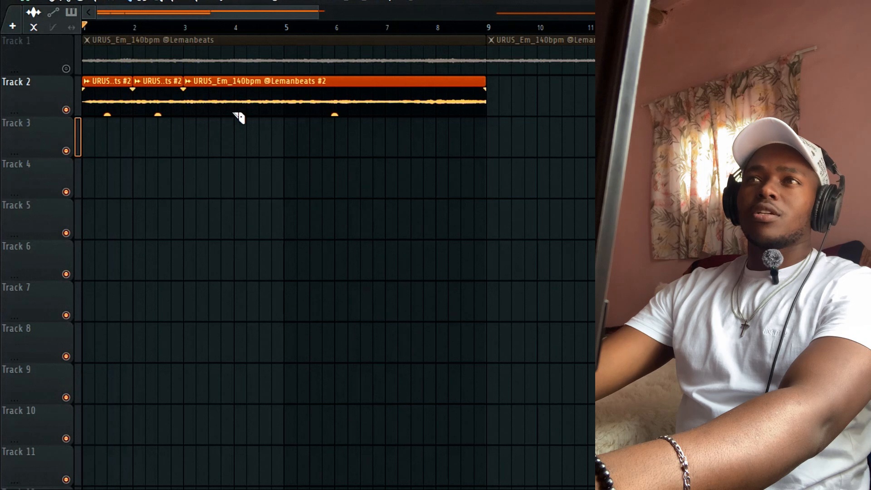
pyautogui.moveTo(237, 116); pyautogui.dragTo(240, 75)
pyautogui.moveTo(297, 80); pyautogui.dragTo(297, 81)
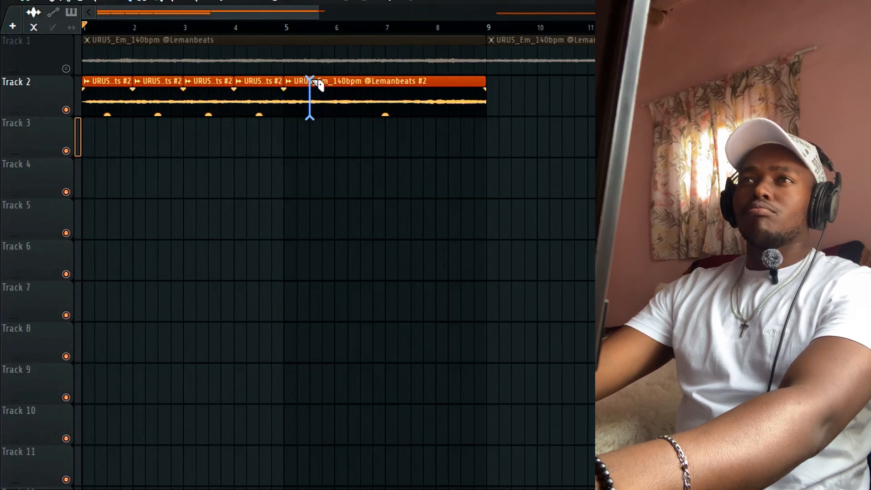
pyautogui.moveTo(341, 85); pyautogui.dragTo(341, 85)
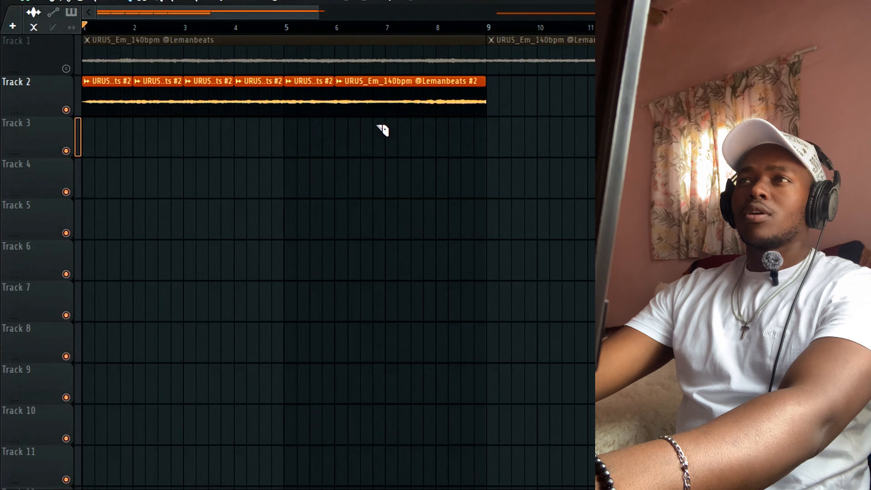
pyautogui.moveTo(385, 118); pyautogui.dragTo(389, 82)
pyautogui.moveTo(438, 119); pyautogui.dragTo(443, 82)
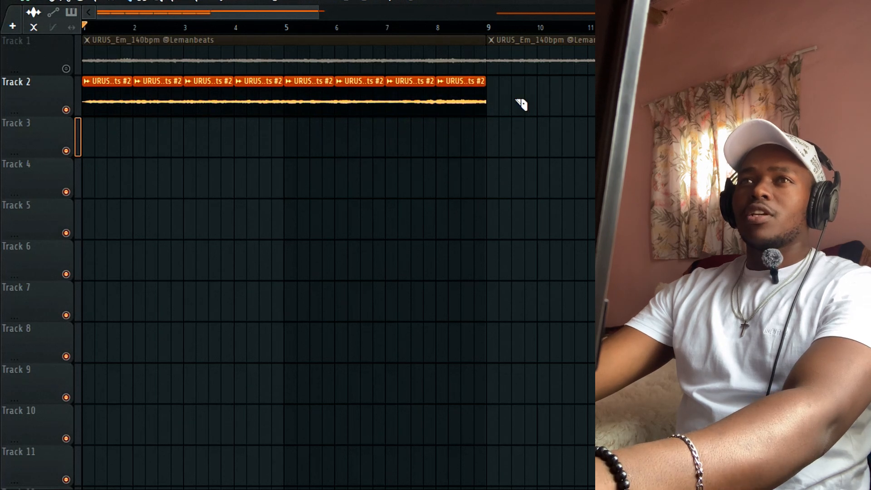
# Step: Give all eight Track 2 slices a short fade-in and a long fade-out, checking the shape during playback
pyautogui.moveTo(517, 114); pyautogui.dragTo(88, 76)
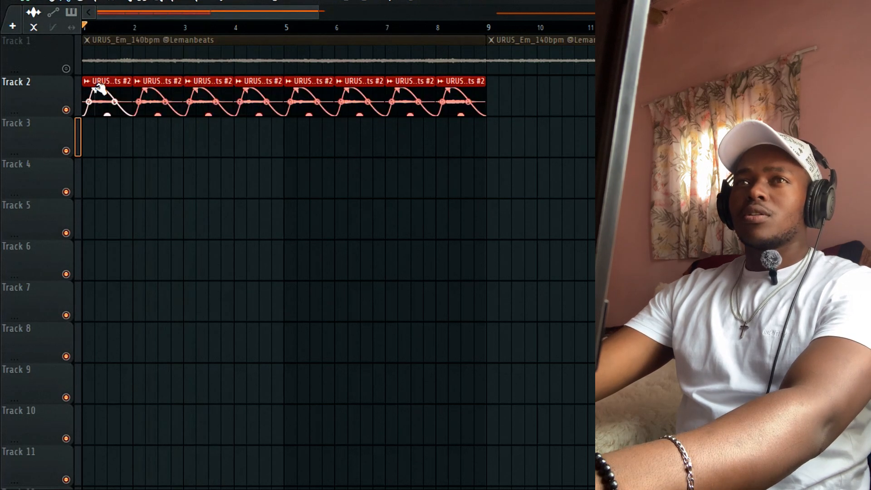
pyautogui.press('space')
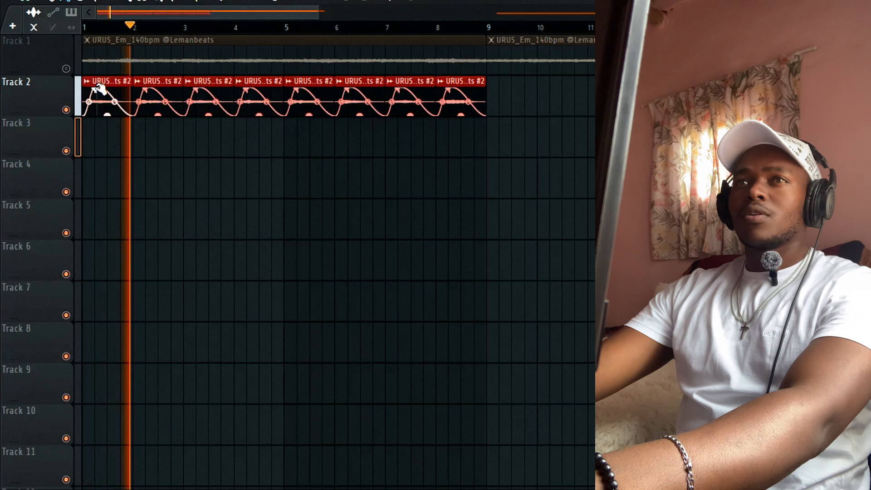
pyautogui.moveTo(97, 86); pyautogui.dragTo(110, 86)
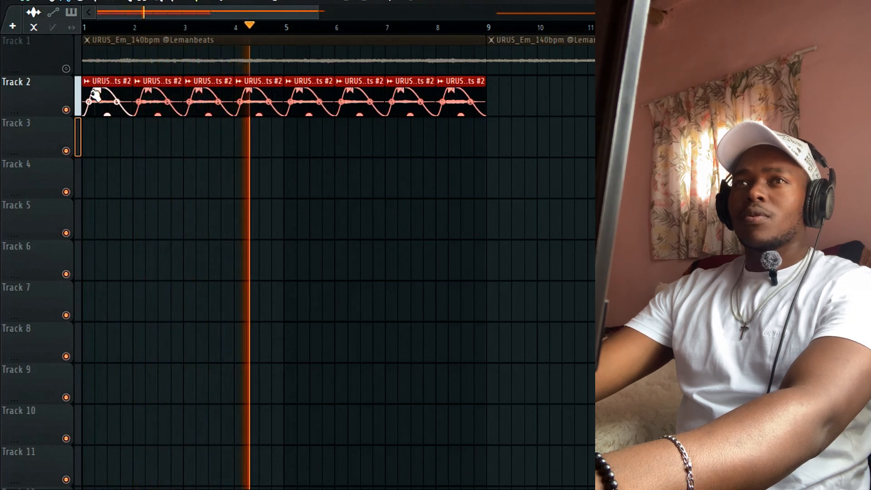
pyautogui.moveTo(95, 94); pyautogui.dragTo(89, 93)
pyautogui.press('space')
pyautogui.press('space')
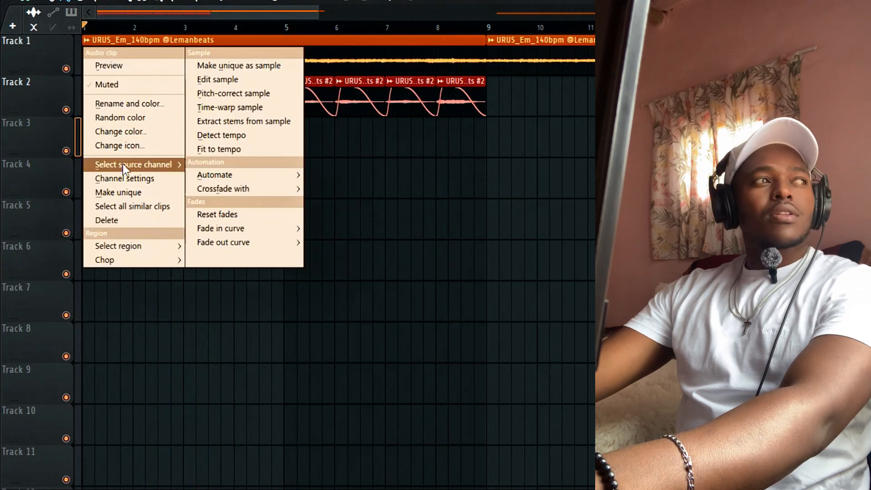
# Step: Make both eight-bar clips on Track 1 unique and clear the clip selection
pyautogui.click(126, 190)
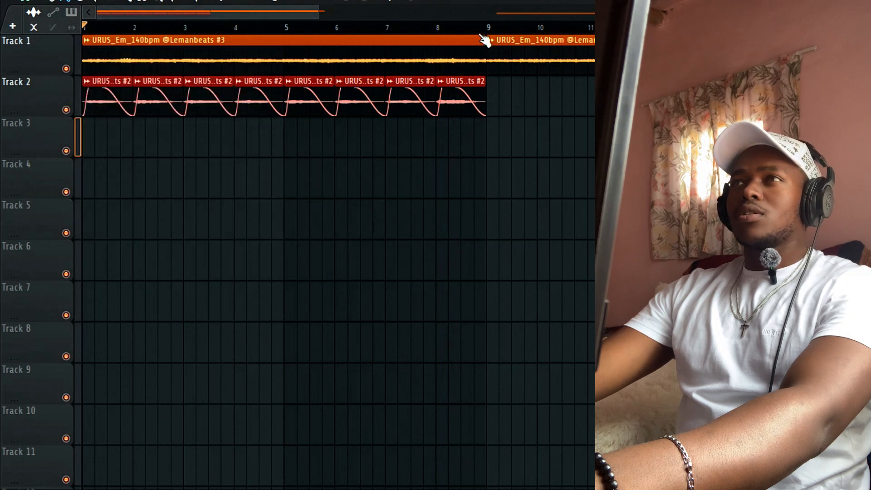
pyautogui.rightClick(492, 44)
pyautogui.click(386, 90)
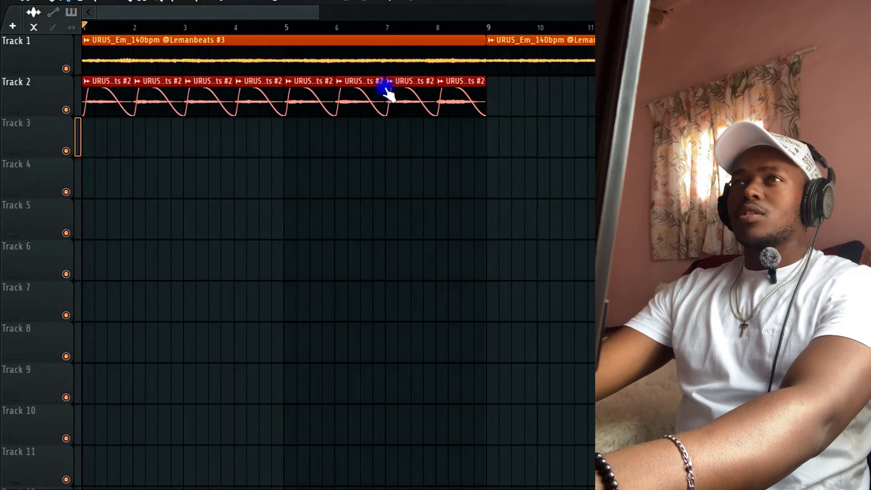
pyautogui.moveTo(318, 12); pyautogui.dragTo(691, 32)
pyautogui.hotkey('ctrl', 'd')
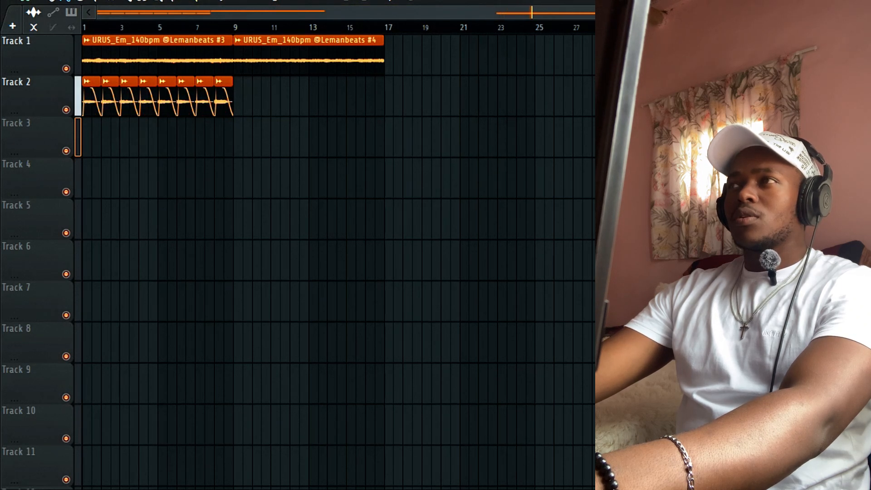
# Step: Link the four URUS loop channels to consecutive mixer tracks starting at Insert 2
pyautogui.moveTo(592, 107); pyautogui.dragTo(278, 167)
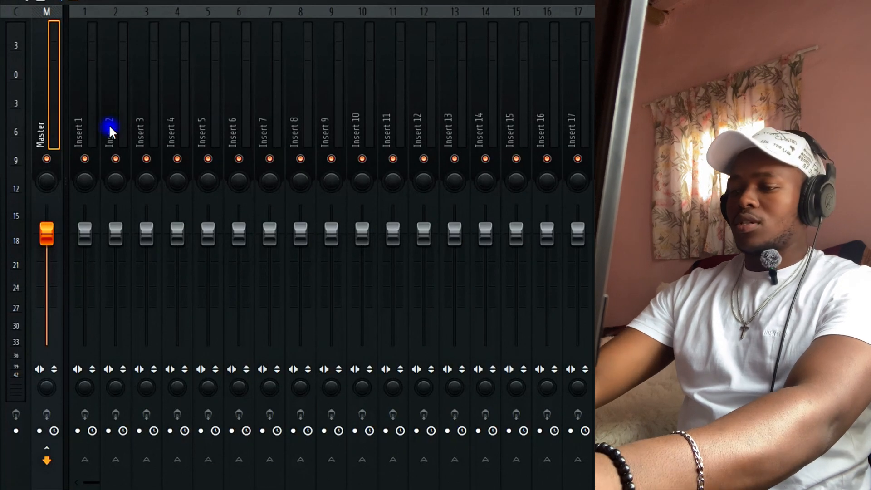
pyautogui.click(109, 124)
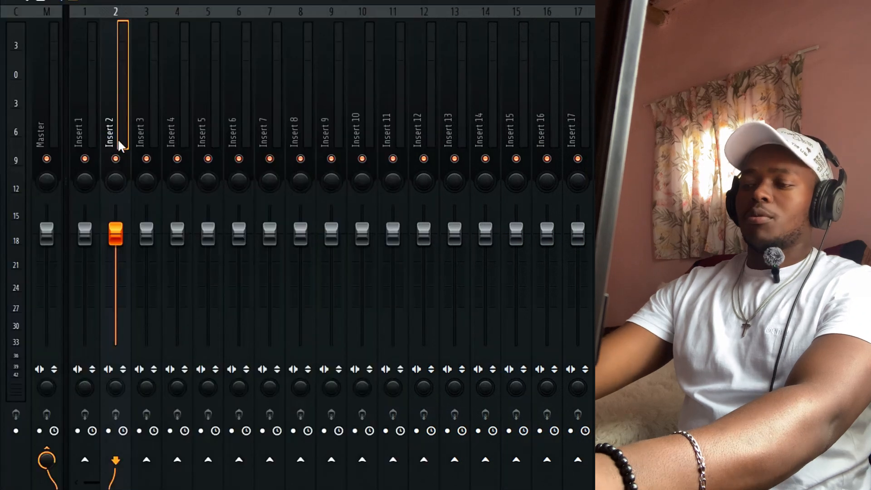
pyautogui.hotkey('ctrl', 'l')
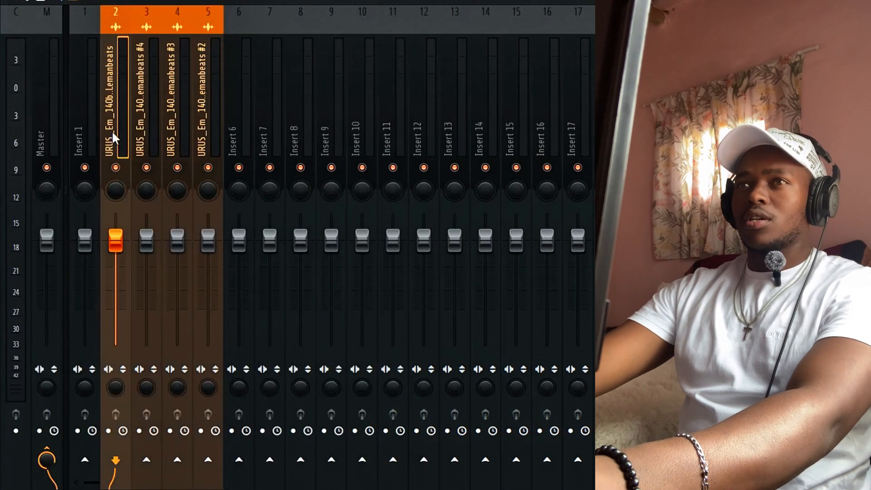
# Step: Route mixer tracks 2 to 5 to Insert 1 only
pyautogui.moveTo(200, 141); pyautogui.dragTo(132, 137)
pyautogui.rightClick(80, 460)
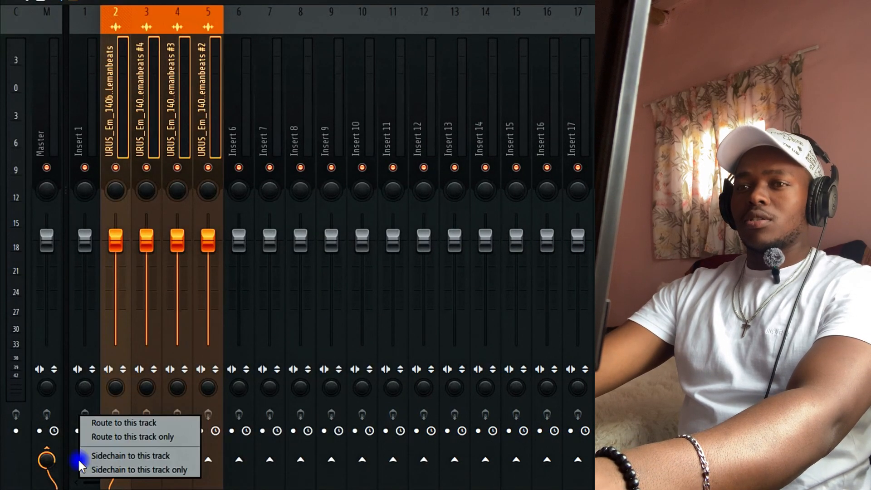
pyautogui.click(132, 439)
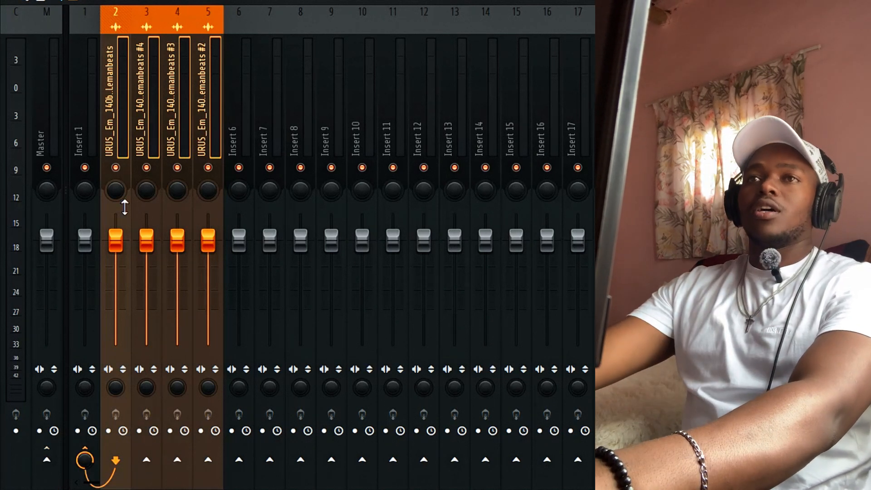
# Step: Rename the Insert 1 mixer track as Melody
pyautogui.click(93, 109)
pyautogui.rightClick(78, 133)
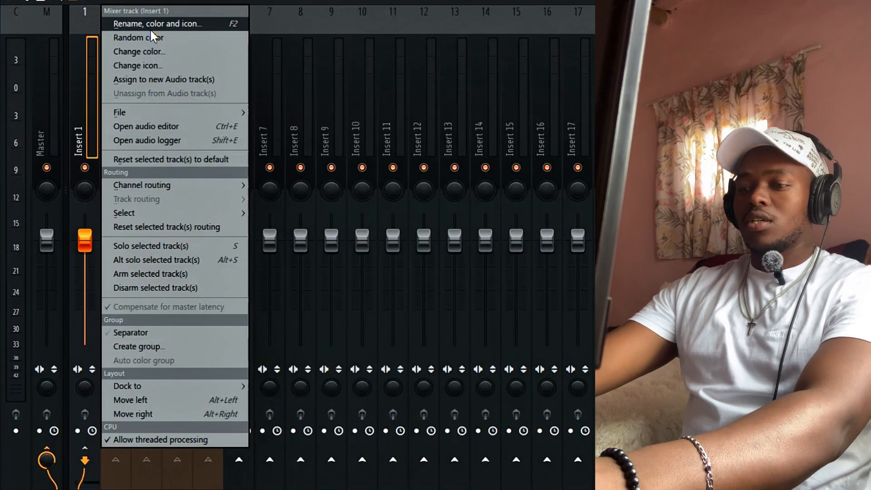
pyautogui.click(155, 24)
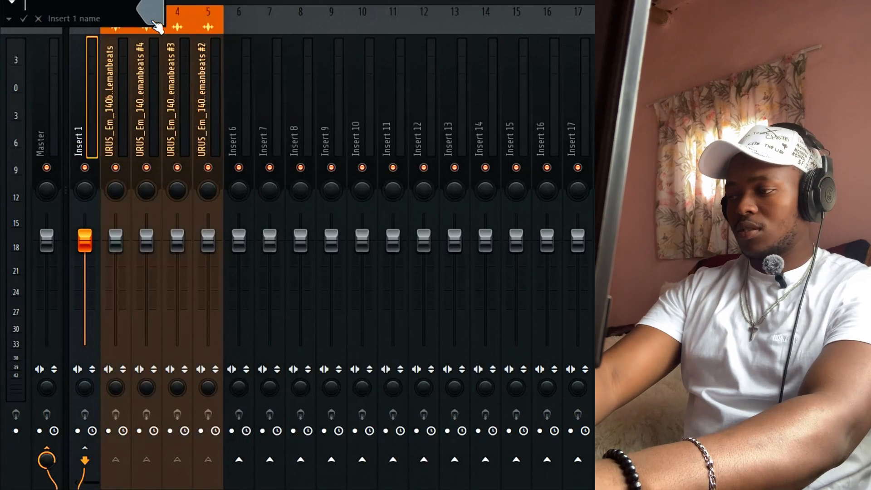
pyautogui.write('Me')
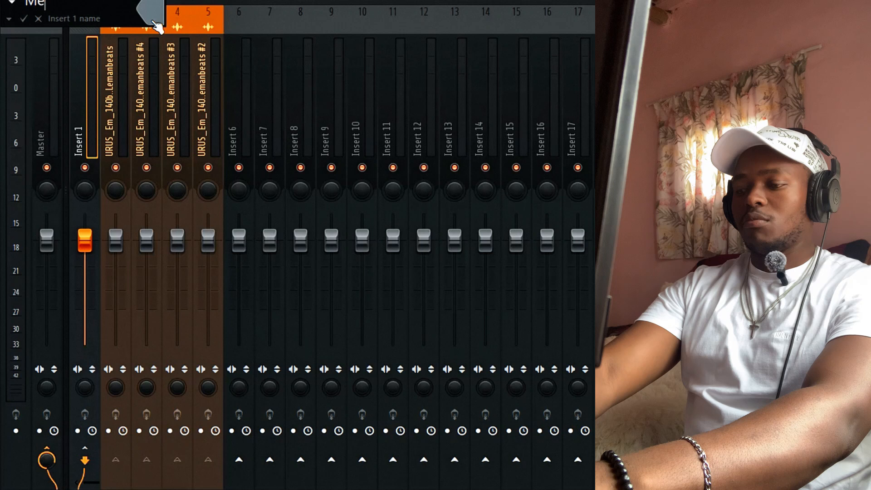
pyautogui.write('lody')
pyautogui.press('Return')
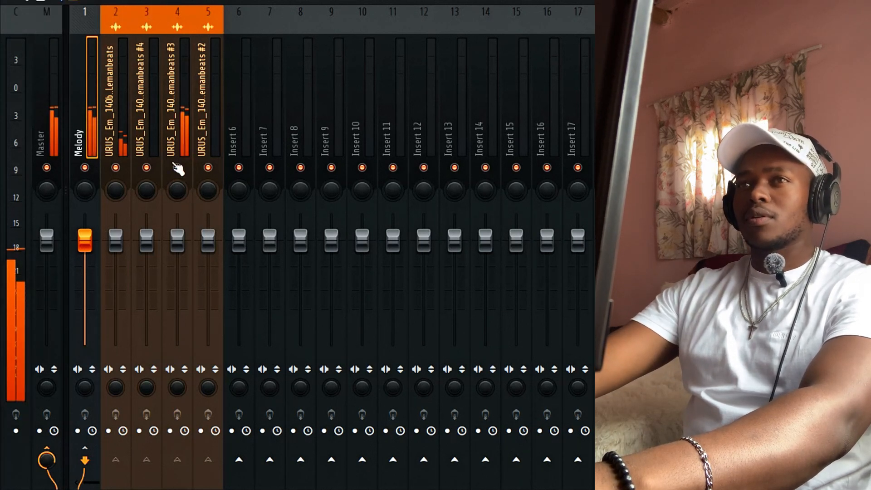
# Step: Solo mixer track 2 and re-enable track 4, panning track 2 slightly left and adjusting track 4's stereo separation
pyautogui.rightClick(116, 167)
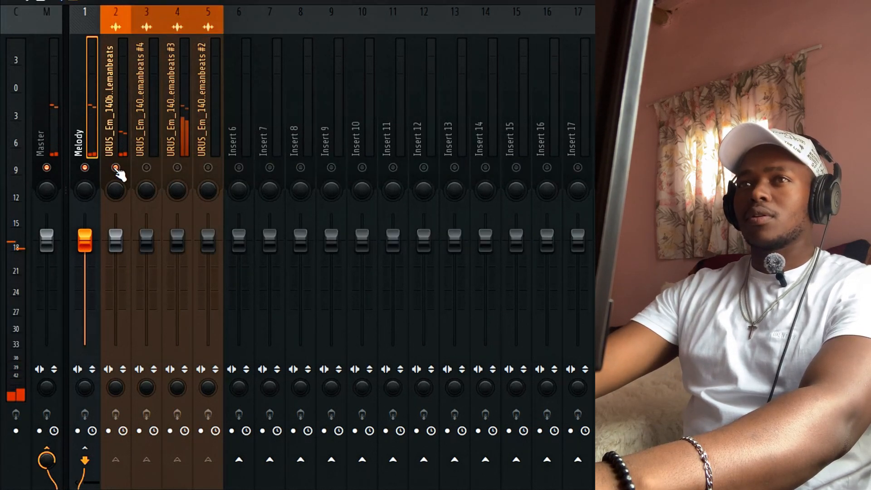
pyautogui.click(178, 167)
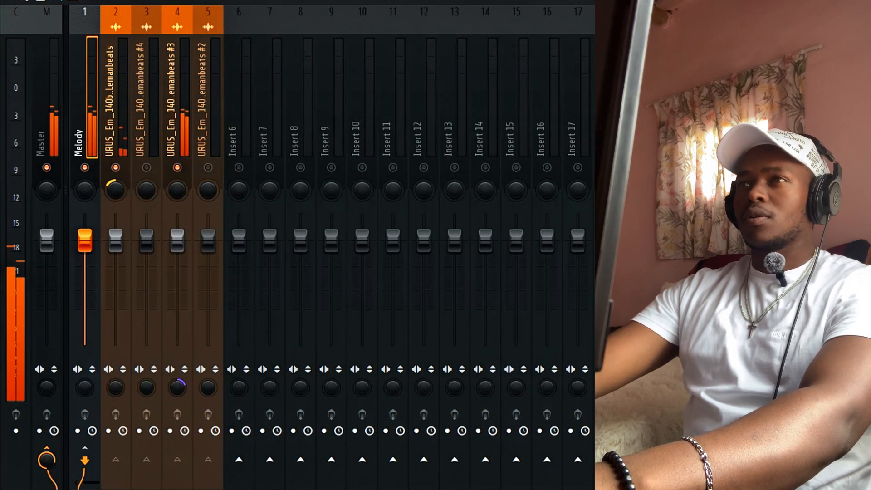
# Step: Move the eight-bar URUS clip from Track 3 up to the start of Track 2 in the Playlist
pyautogui.press('F5')
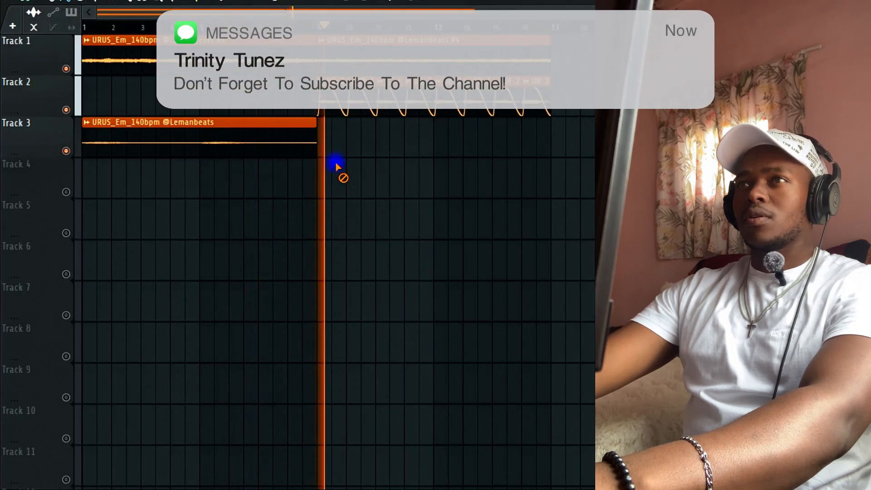
pyautogui.moveTo(278, 131); pyautogui.dragTo(275, 91)
# Step: Re-enable mixer tracks 5 and 3, lowering track 5 to -4.6 dB and panning it slightly right
pyautogui.press('F9')
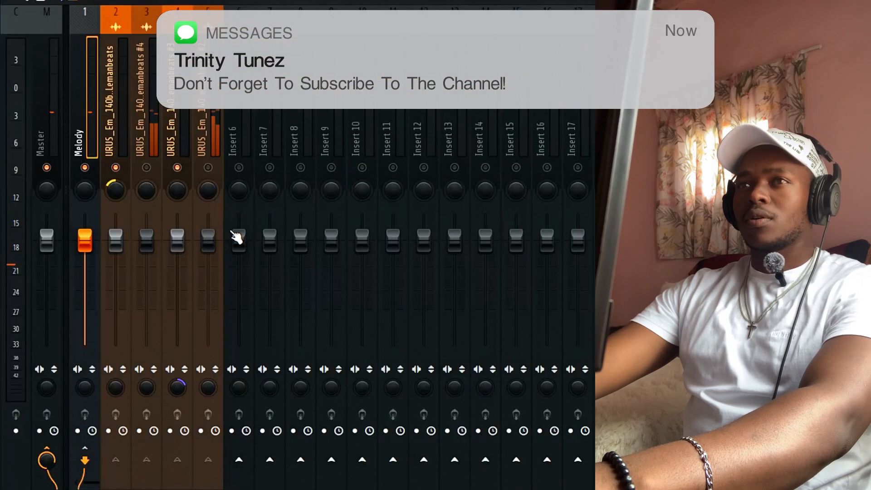
pyautogui.click(207, 167)
pyautogui.moveTo(208, 240); pyautogui.dragTo(208, 261)
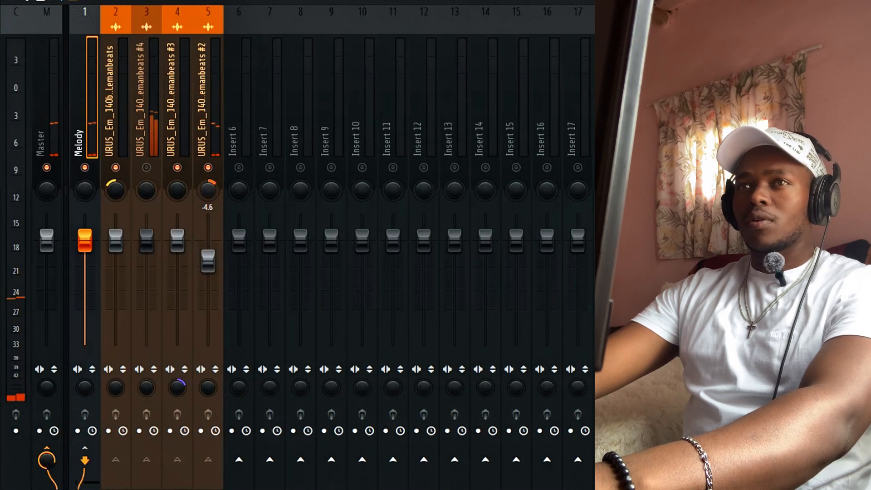
pyautogui.click(146, 167)
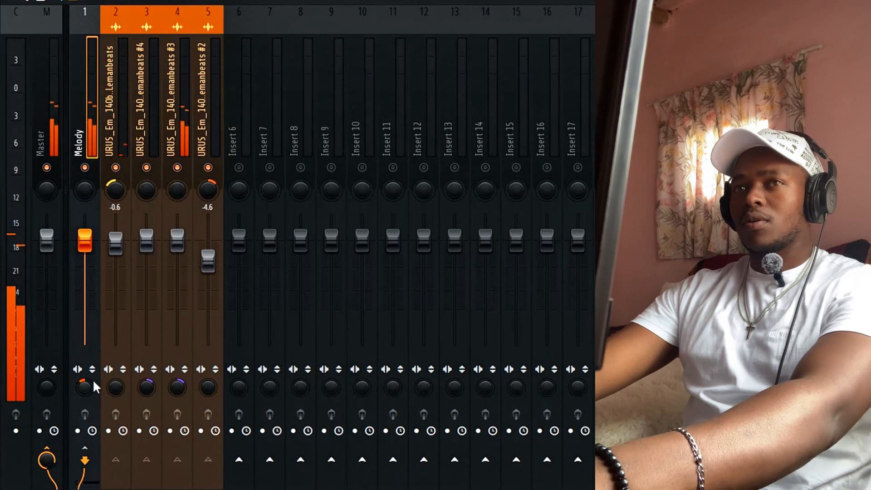
pyautogui.hotkey('ctrl', 's')
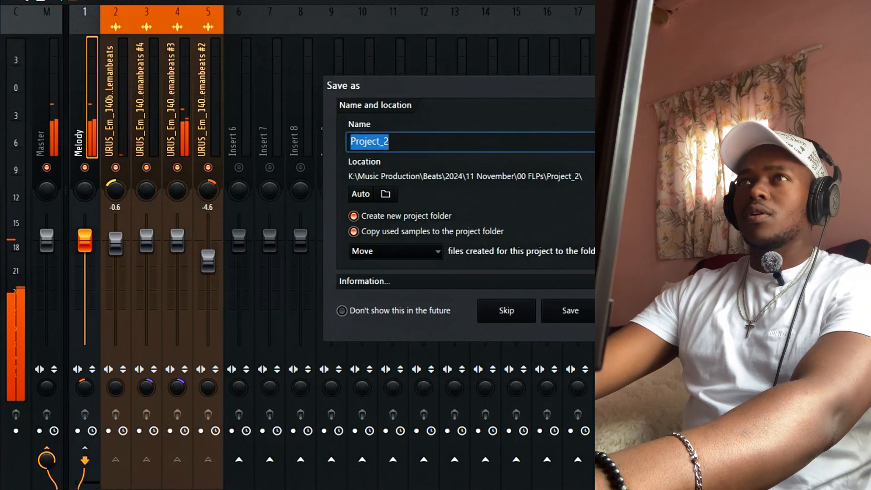
pyautogui.press('Escape')
pyautogui.press('Escape')
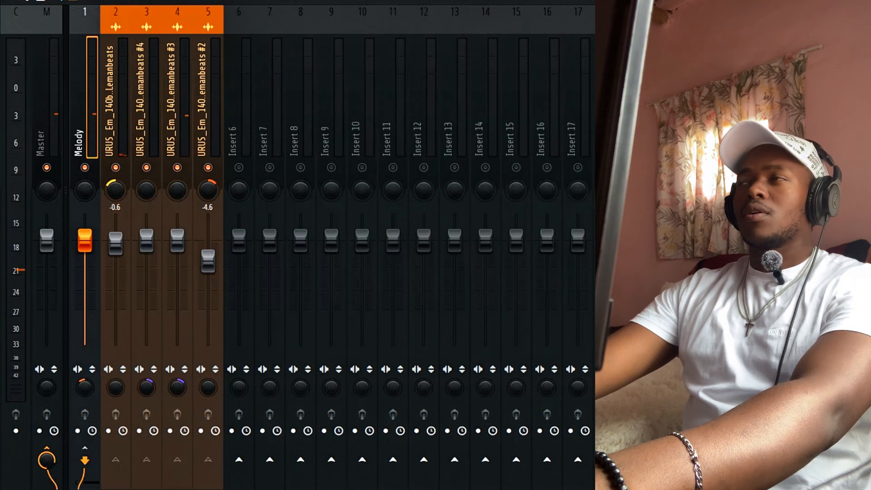
# Step: Place Pattern 1 clips on Playlist Track 3 at bars 1 and 9
pyautogui.press('F5')
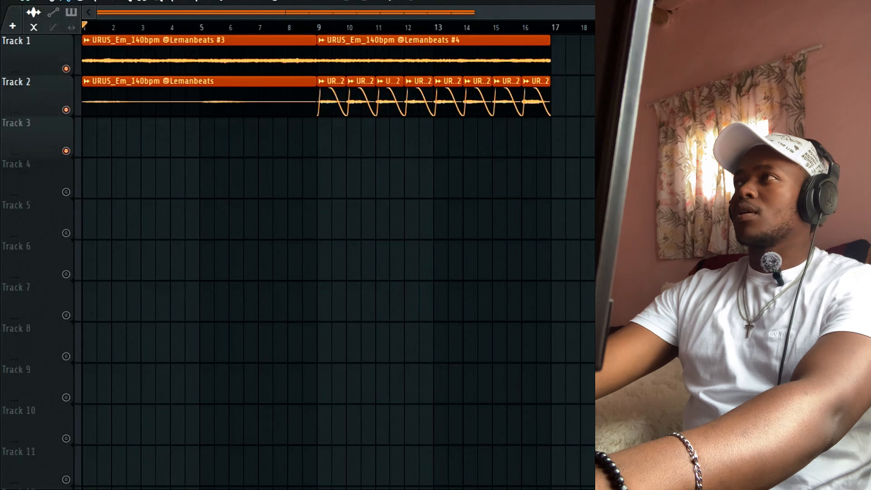
pyautogui.click(641, 137)
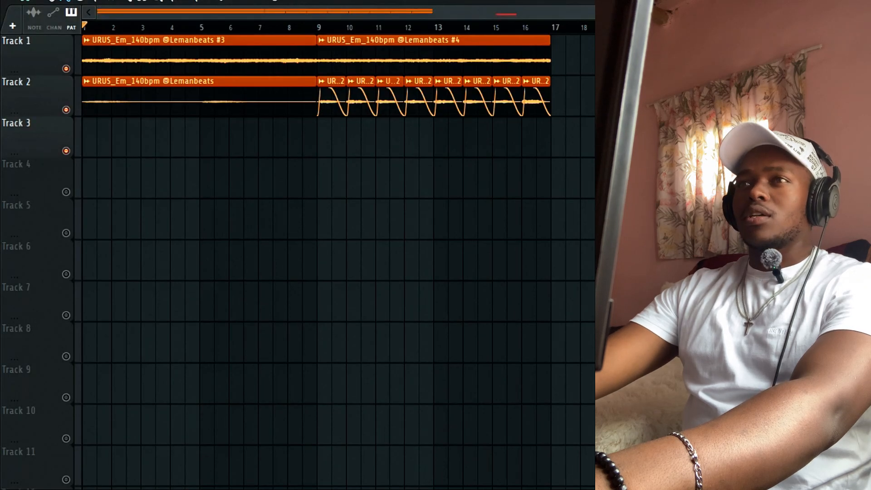
pyautogui.moveTo(313, 142); pyautogui.dragTo(324, 150)
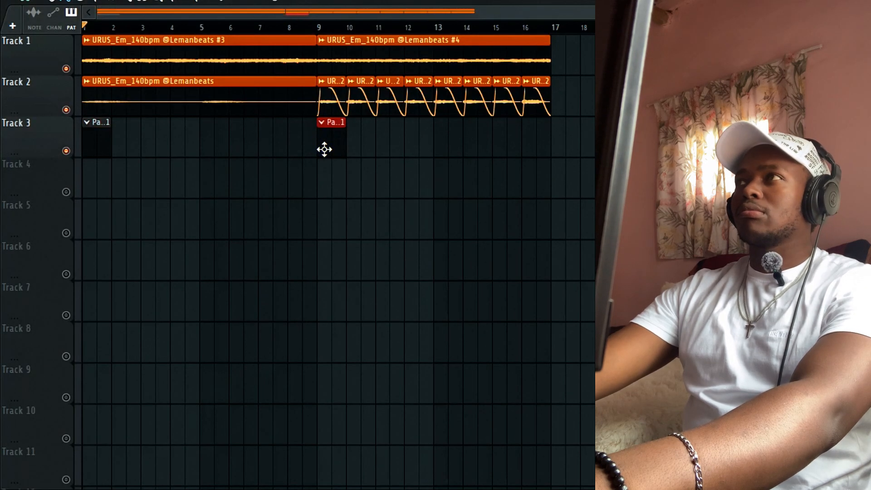
# Step: Add a sampler instrument channel with the Dramatic Upright kit from Studio Keys and audition its keys
pyautogui.press('F6')
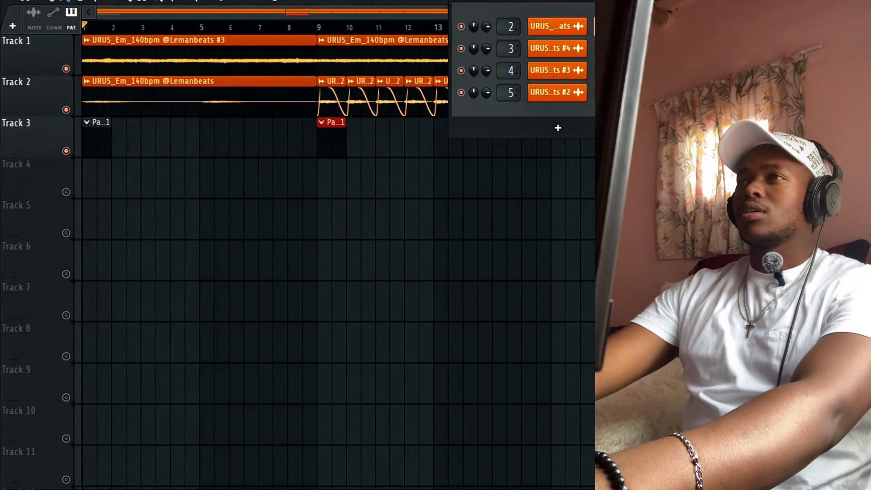
pyautogui.click(575, 131)
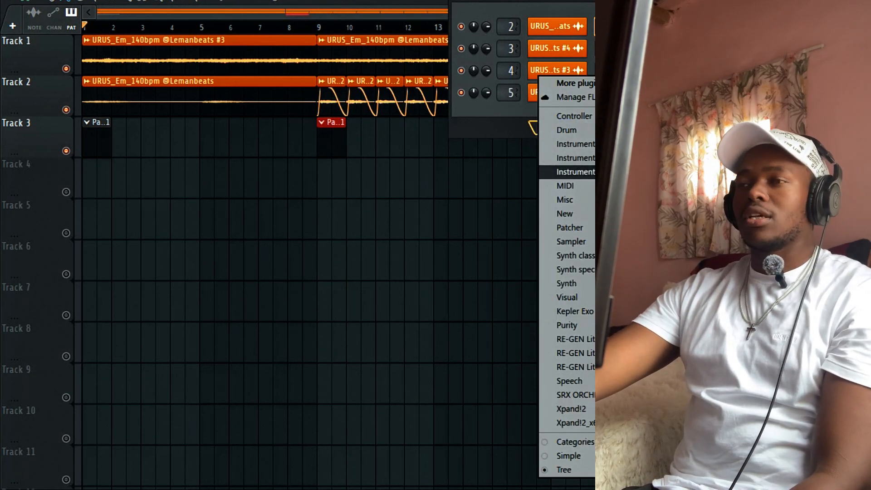
pyautogui.click(707, 173)
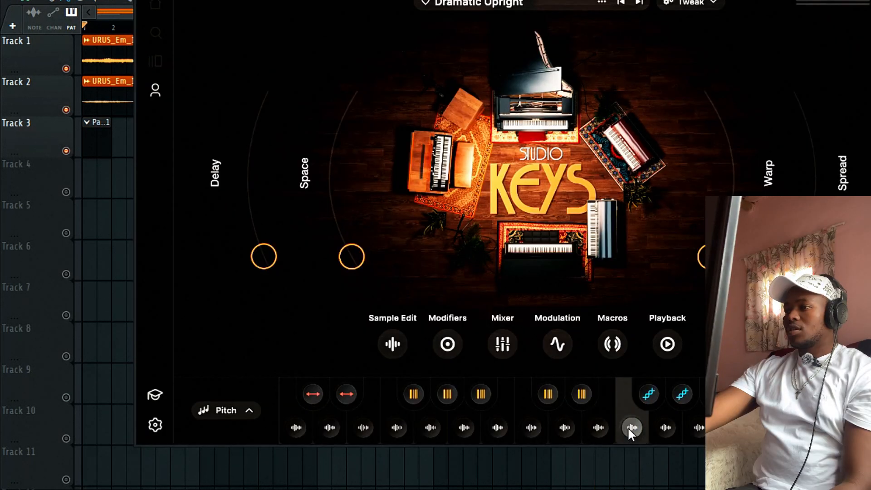
pyautogui.click(627, 430)
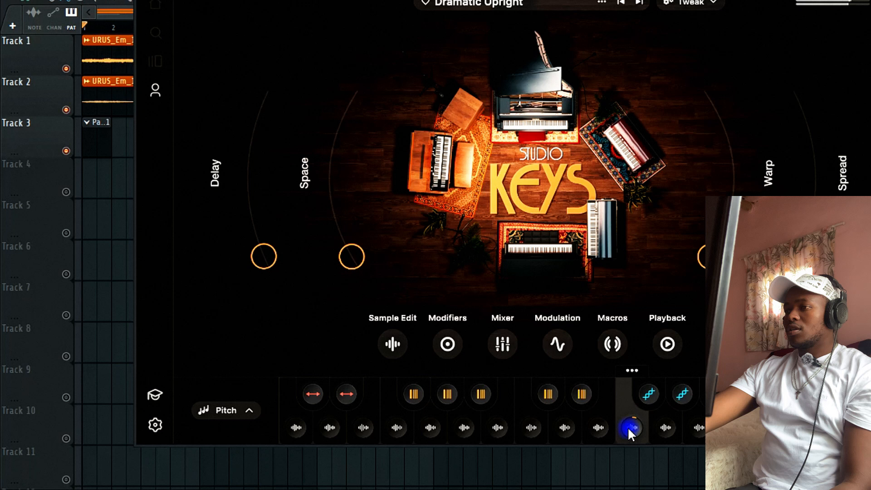
pyautogui.click(599, 431)
pyautogui.click(557, 430)
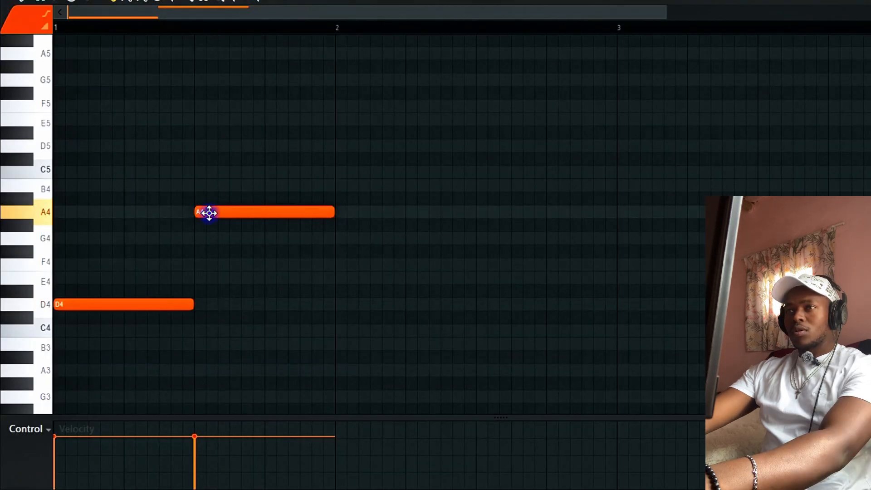
# Step: Preview the one-bar D4 and A4 note pair and duplicate it three times to fill four bars
pyautogui.press('space')
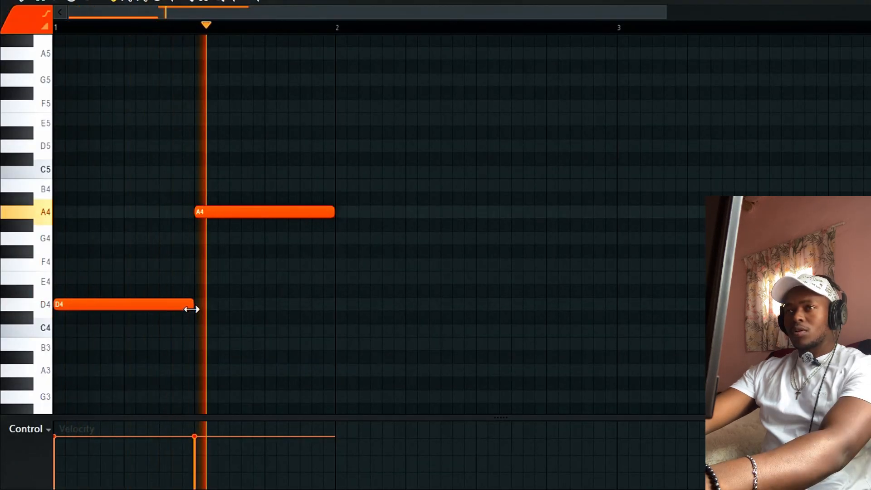
pyautogui.press('space')
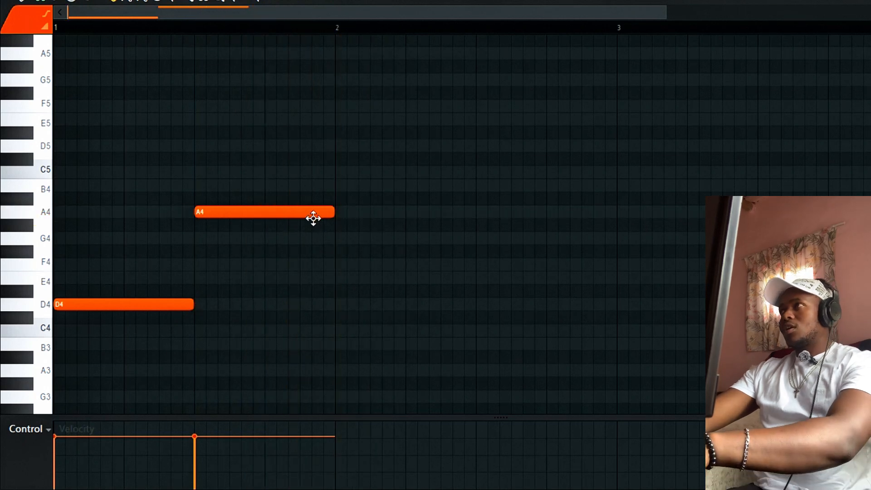
pyautogui.hotkey('ctrl', 'b')
pyautogui.hotkey('ctrl', 'b')
pyautogui.hotkey('ctrl', 'b')
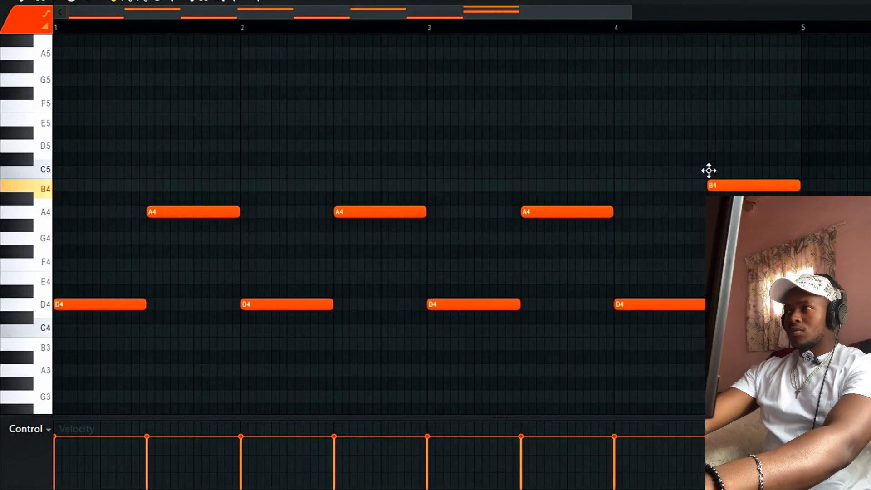
# Step: Raise the last note of bar 4 to G5, preview it from bar 4 and shorten its end slightly
pyautogui.moveTo(707, 171); pyautogui.dragTo(709, 67)
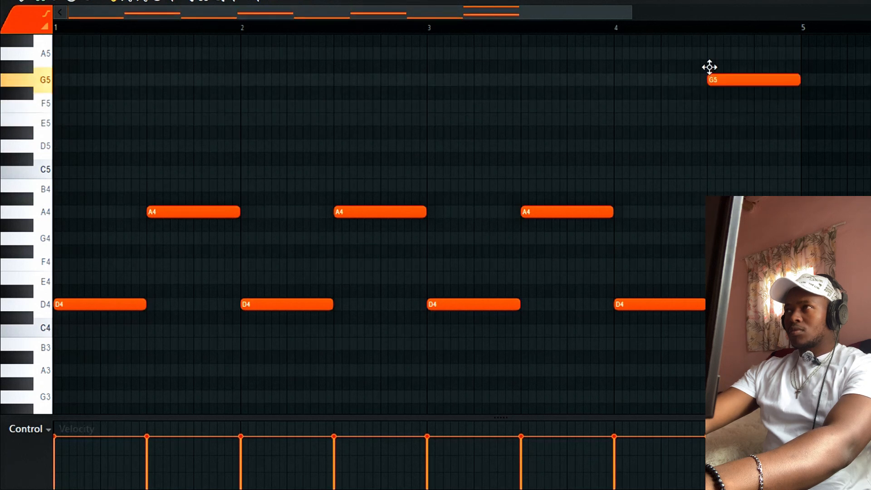
pyautogui.press('space')
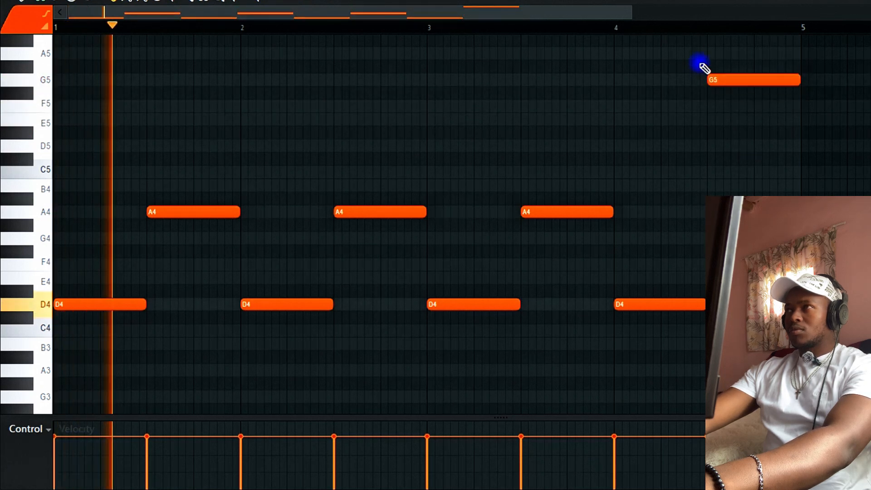
pyautogui.click(620, 27)
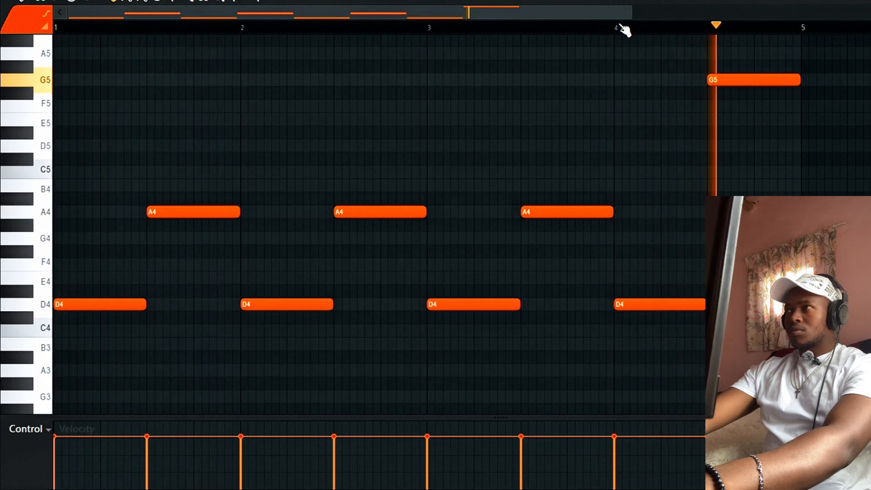
pyautogui.press('space')
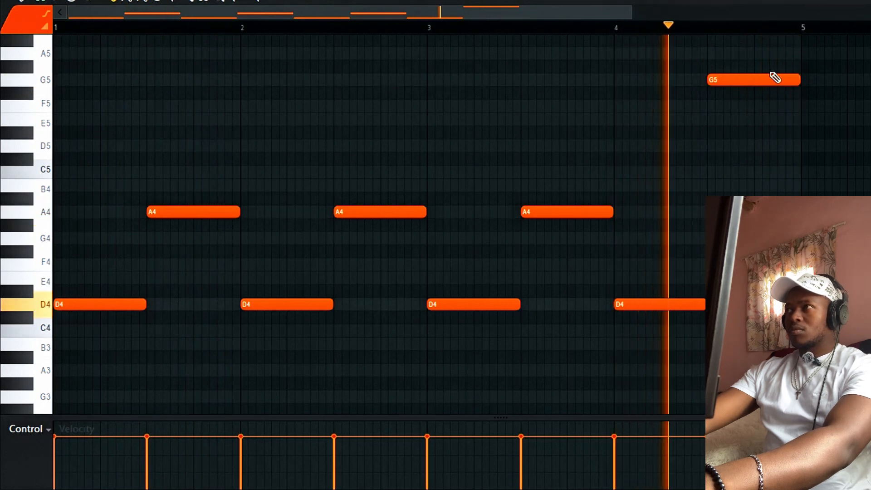
pyautogui.moveTo(801, 82); pyautogui.dragTo(793, 83)
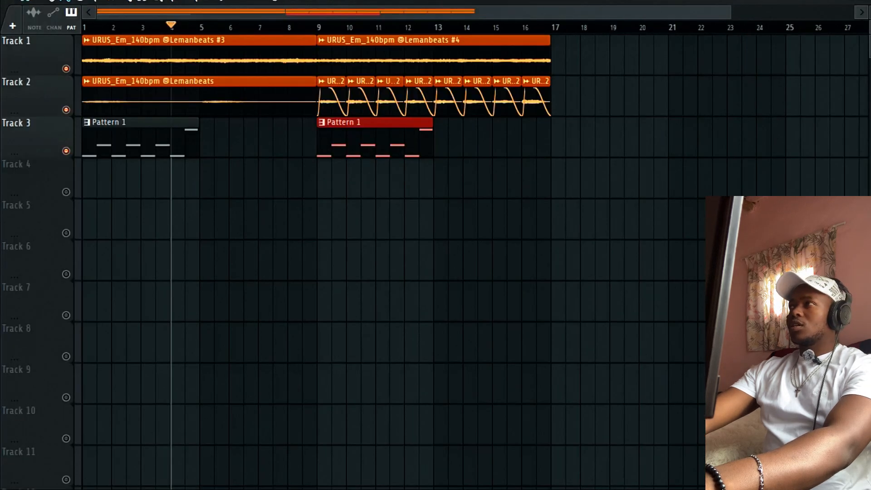
# Step: Render Pattern 1 to a WAV audio clip in place of its Playlist clips and close the clip's settings
pyautogui.click(854, 200)
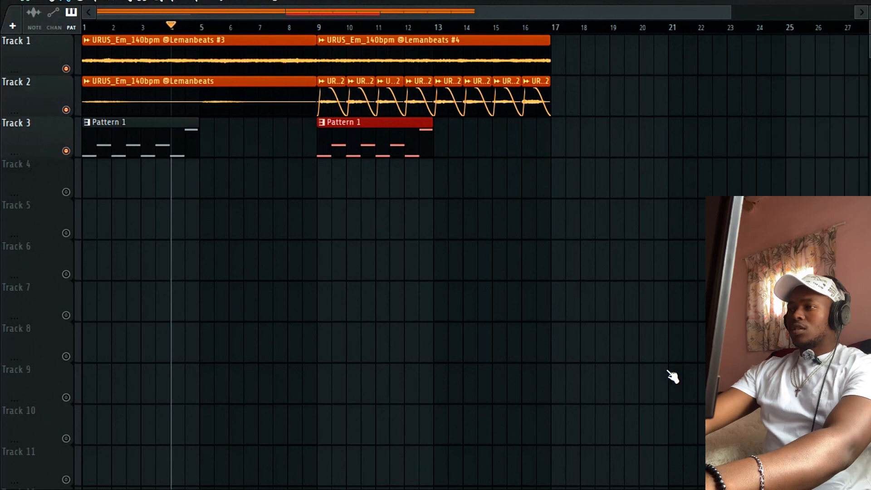
pyautogui.hotkey('ctrl', 'r')
pyautogui.click(645, 423)
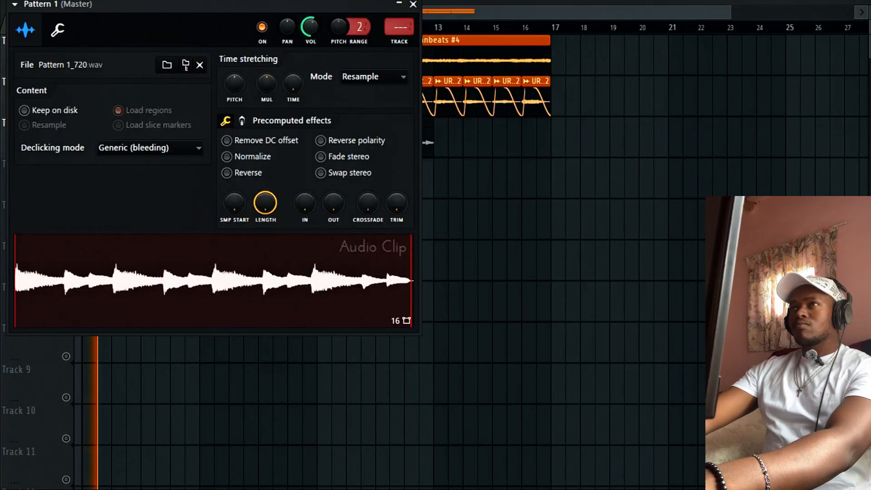
pyautogui.click(413, 4)
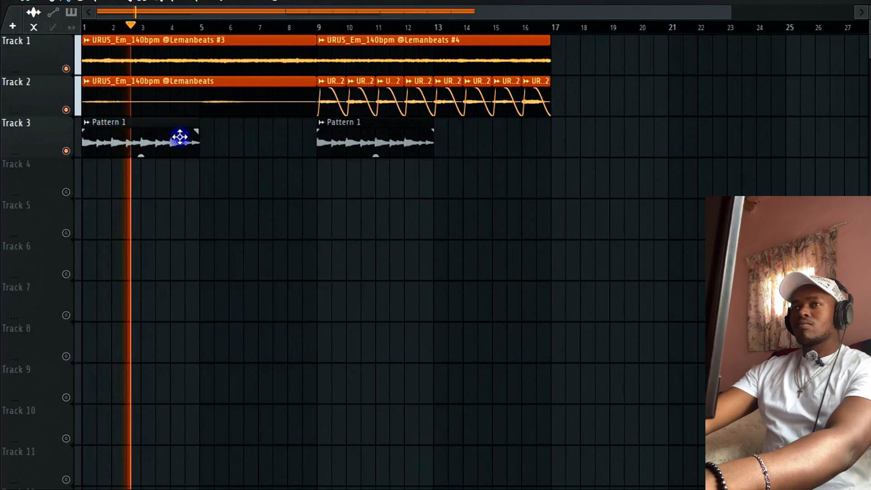
# Step: Copy the Pattern 1 audio clip to bar 5 on Track 3 and place the Pattern 1 note clip at bar 1 on Track 4
pyautogui.moveTo(212, 183); pyautogui.dragTo(222, 127)
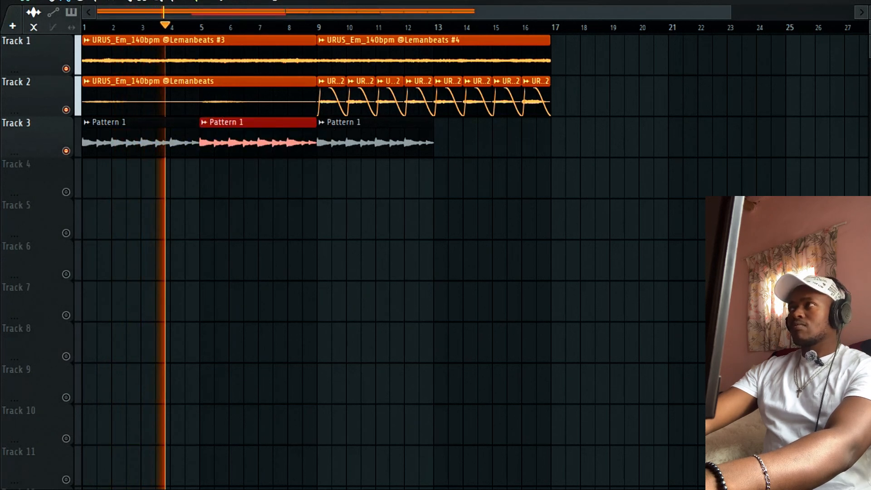
pyautogui.moveTo(582, 225)
pyautogui.mouseDown()
pyautogui.moveTo(227, 230)
pyautogui.moveTo(66, 192)
pyautogui.mouseUp()
# Step: Audition Tracks 2 and 3 together in the Playlist and leave Track 4 soloed
pyautogui.press('space')
pyautogui.keyDown('ctrl'); pyautogui.click(66, 192); pyautogui.keyUp('ctrl')
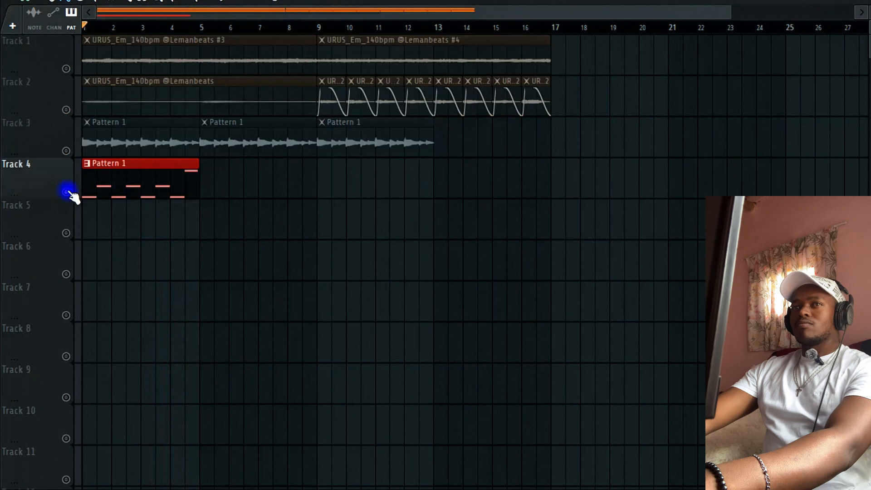
pyautogui.keyDown('ctrl'); pyautogui.click(66, 151); pyautogui.keyUp('ctrl')
pyautogui.click(68, 109)
pyautogui.press('space')
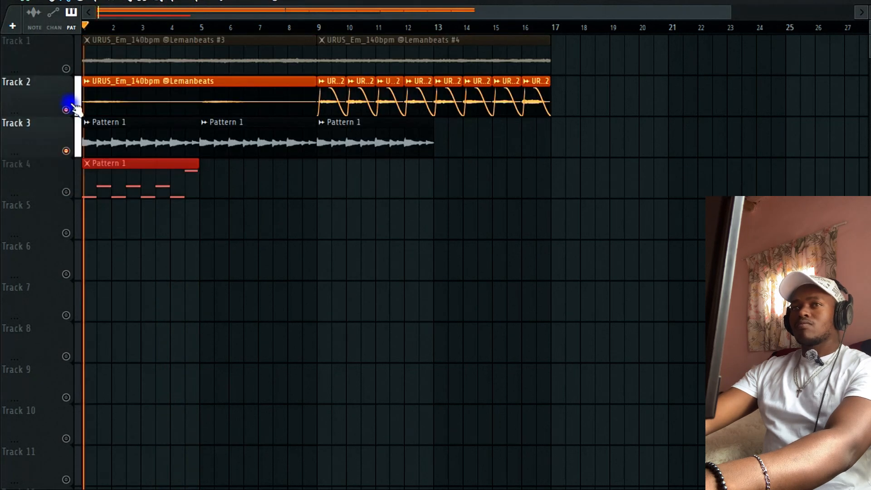
pyautogui.keyDown('ctrl'); pyautogui.click(66, 192); pyautogui.keyUp('ctrl')
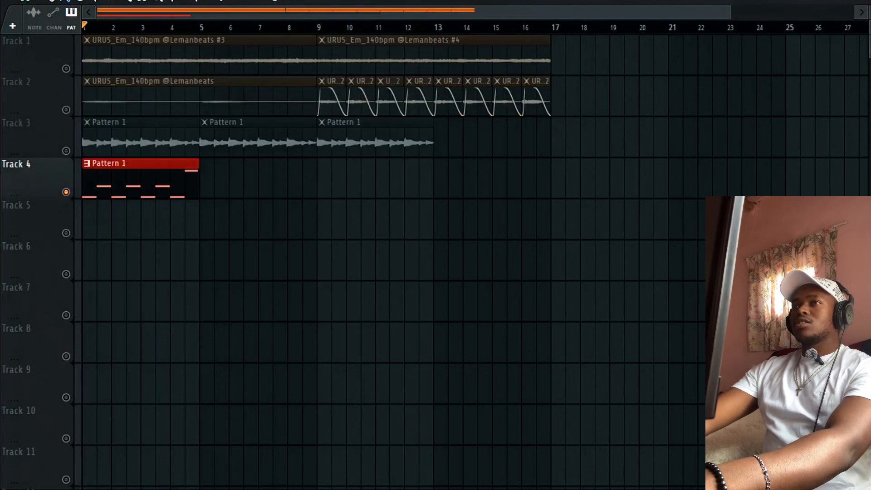
# Step: Load the Huge Adventurous Strings sampler from Your Stuff into the Arcade instrument
pyautogui.press('F6')
pyautogui.click(567, 68)
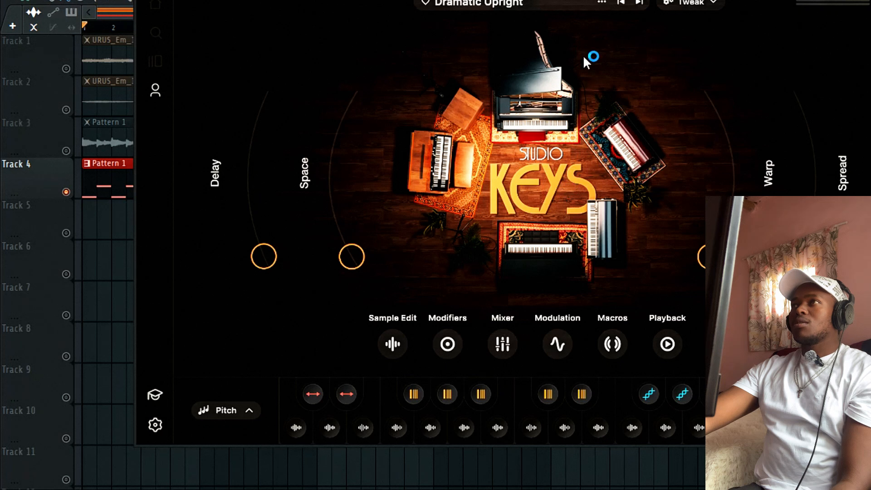
pyautogui.click(573, 14)
pyautogui.scroll(-5, 594, 322)
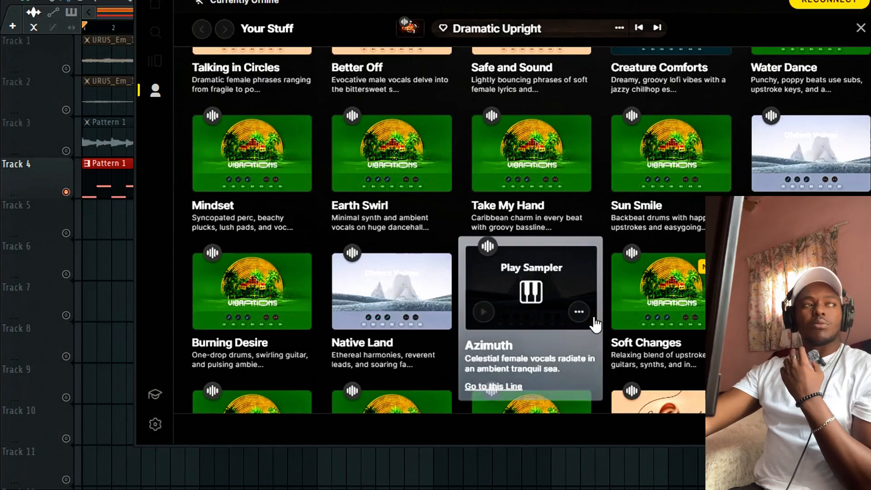
pyautogui.scroll(-4, 592, 319)
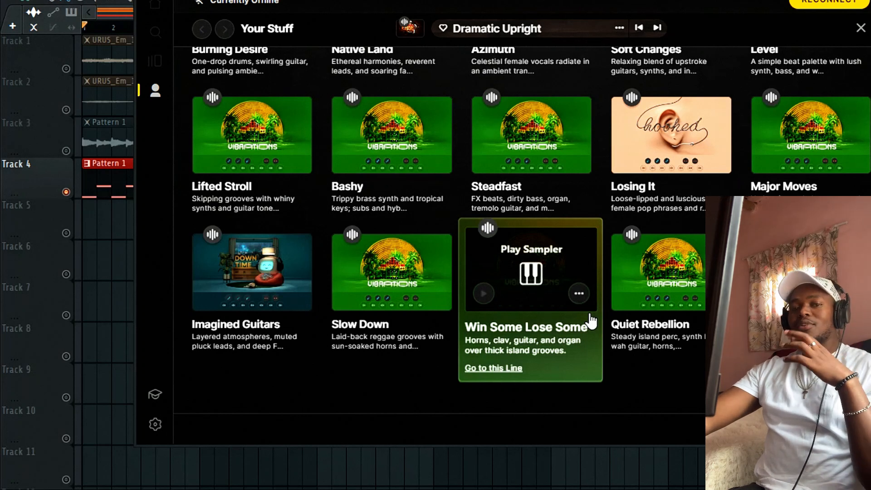
pyautogui.scroll(-3, 591, 322)
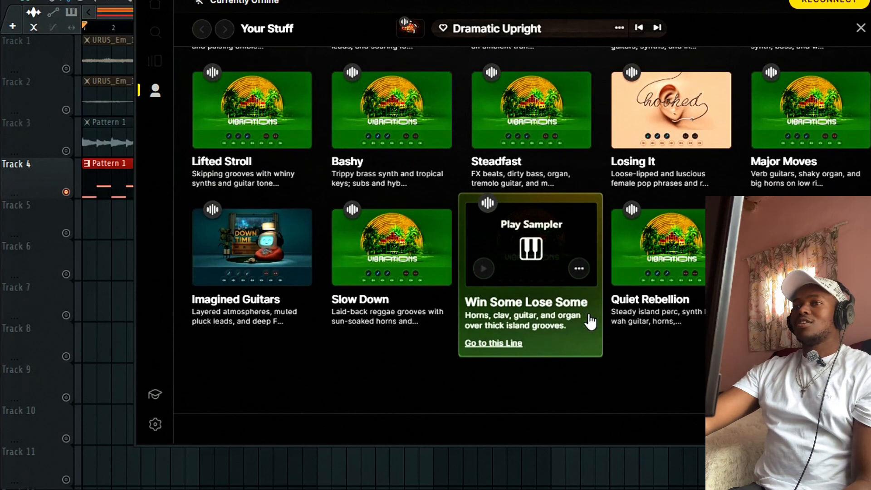
pyautogui.scroll(-3, 363, 345)
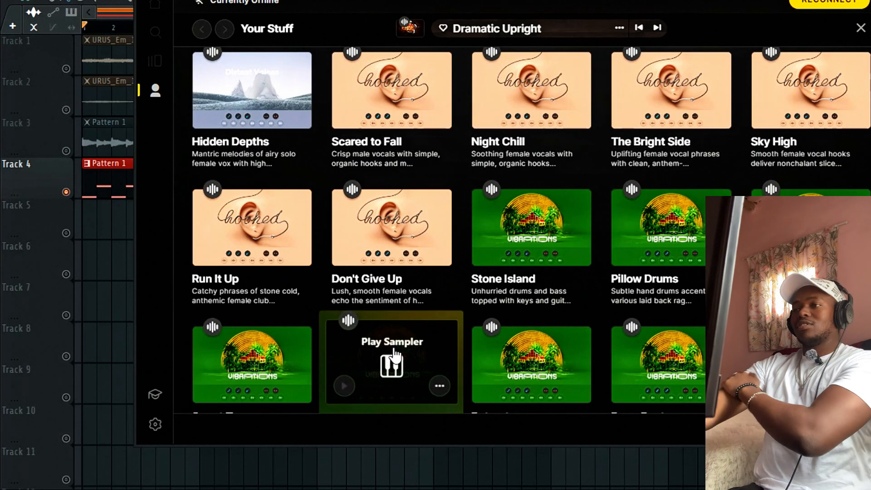
pyautogui.scroll(-5, 397, 349)
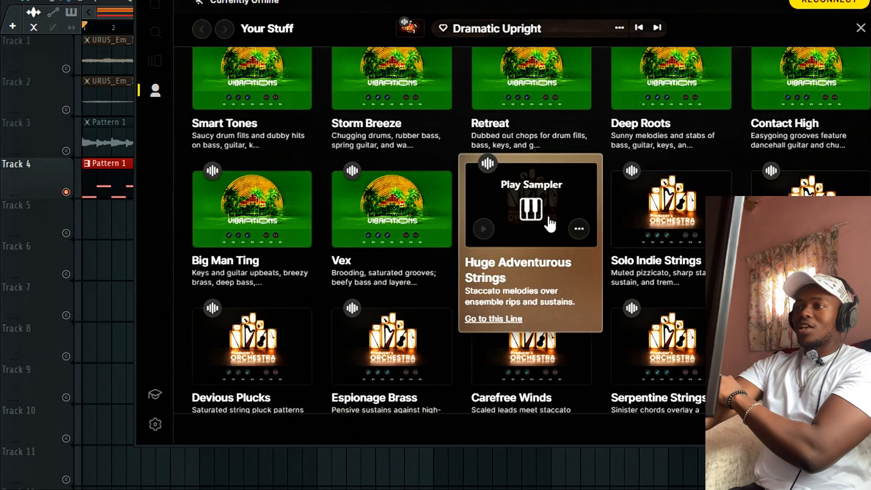
pyautogui.click(547, 210)
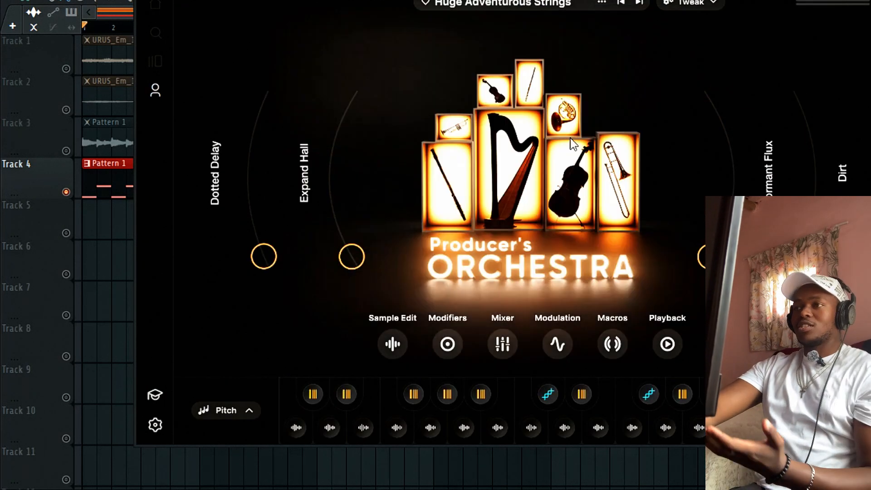
# Step: Audition five neighbouring white-key samples of Huge Adventurous Strings and close the instrument window
pyautogui.click(591, 422)
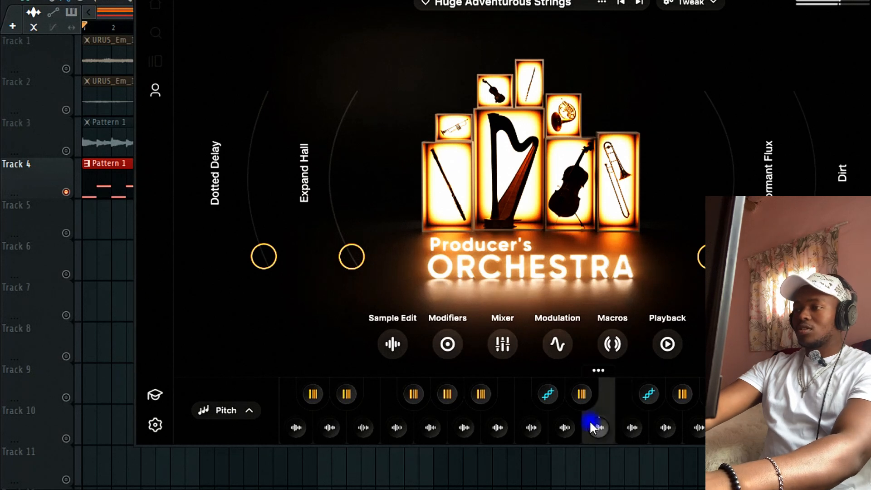
pyautogui.click(567, 428)
pyautogui.click(531, 428)
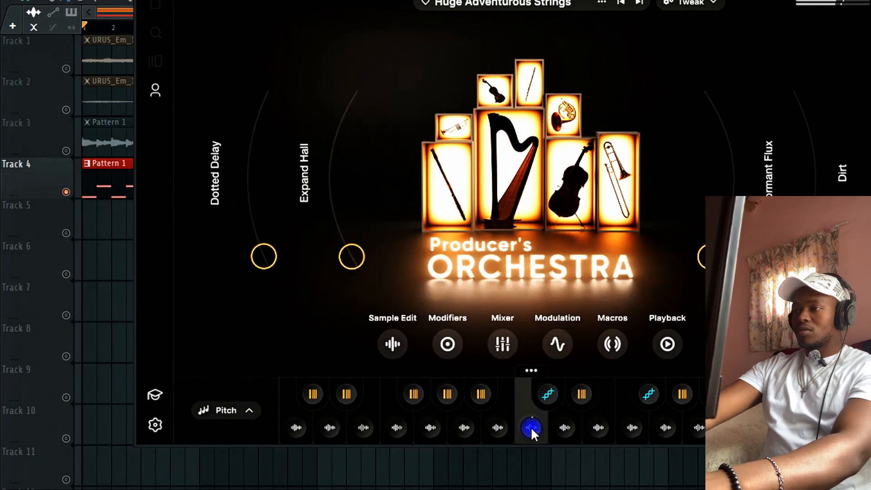
pyautogui.click(499, 426)
pyautogui.click(465, 426)
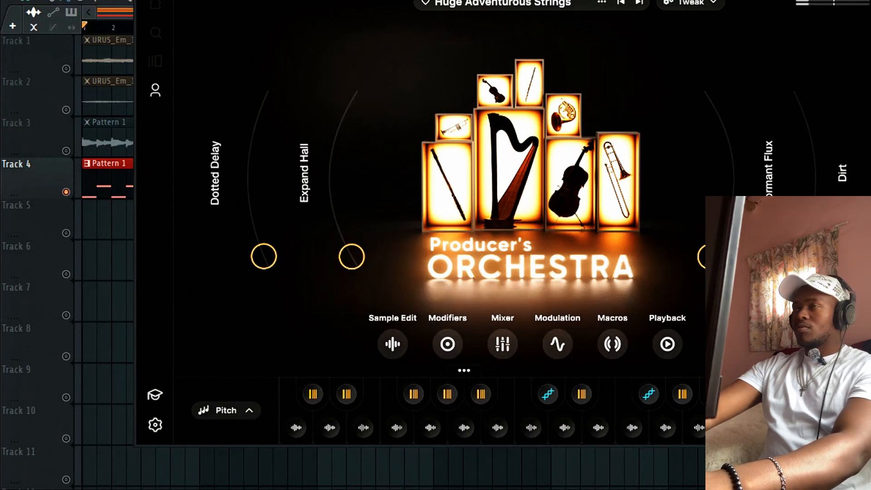
pyautogui.press('Escape')
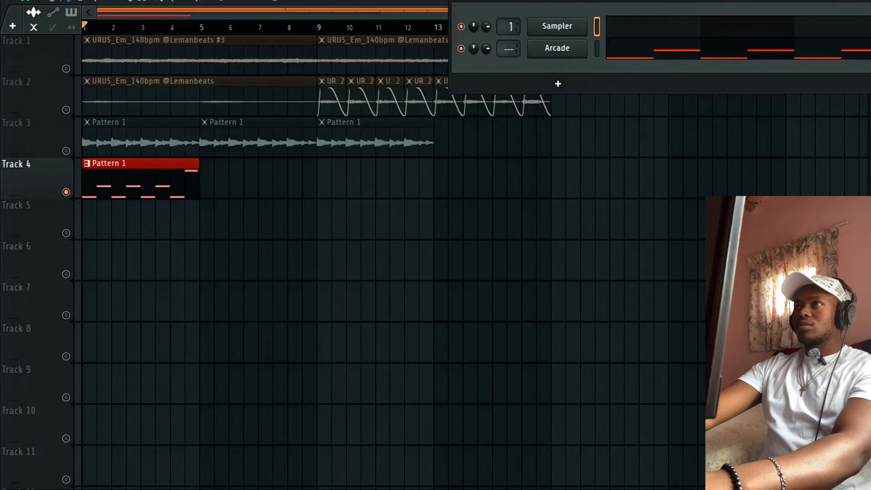
# Step: Enable Track 1 and build the Arcade phrase in Pattern 1 with half-bar notes F5, C6 and F5 from bar 1
pyautogui.rightClick(563, 52)
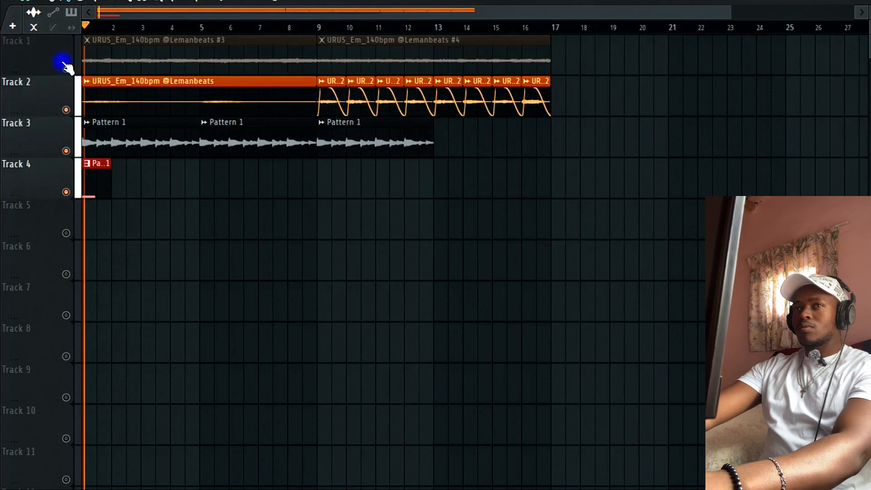
pyautogui.click(66, 68)
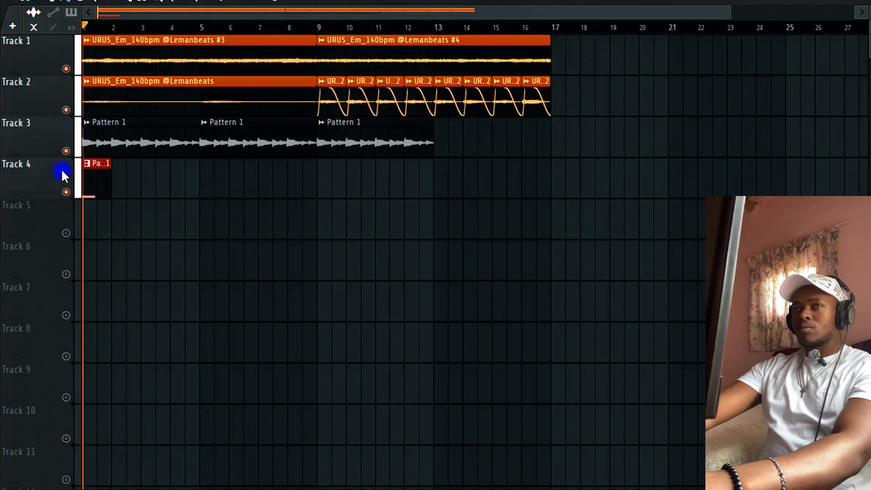
pyautogui.doubleClick(95, 176)
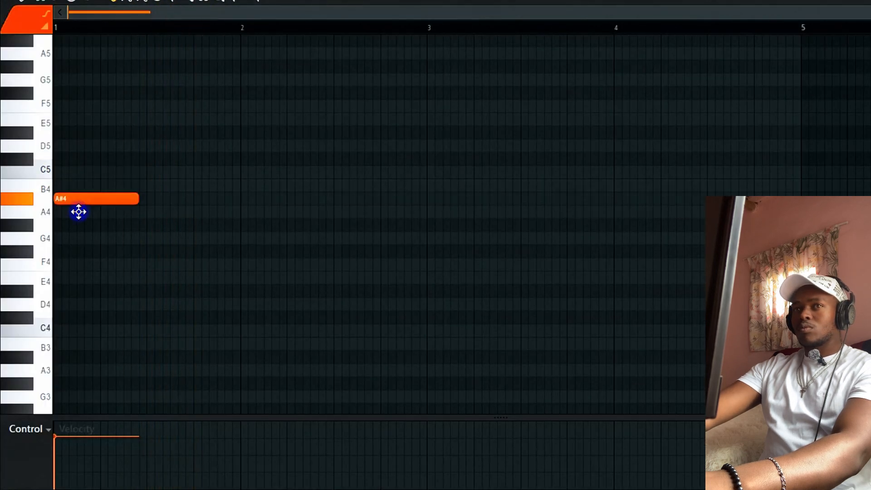
pyautogui.moveTo(79, 211); pyautogui.dragTo(92, 102)
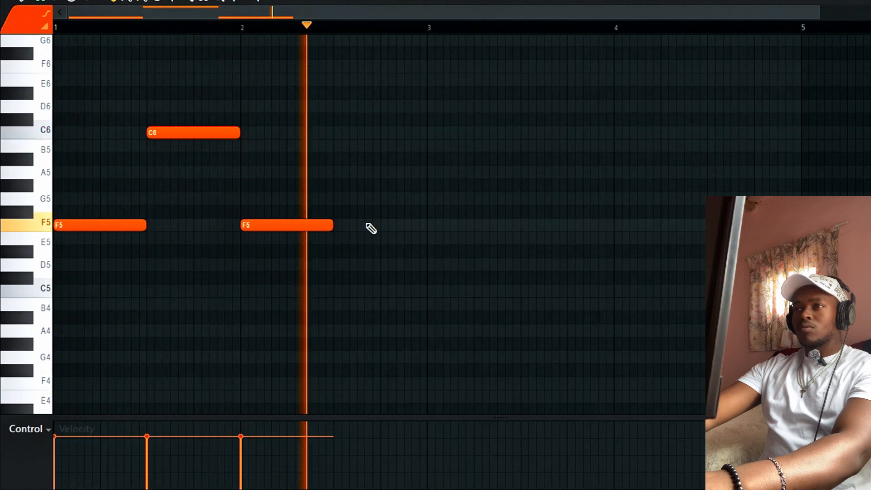
pyautogui.press('space')
# Step: Add a B5 note in the second half of bar 2, preview it and duplicate the two-bar phrase
pyautogui.click(335, 239)
pyautogui.moveTo(333, 247); pyautogui.dragTo(332, 153)
pyautogui.press('space')
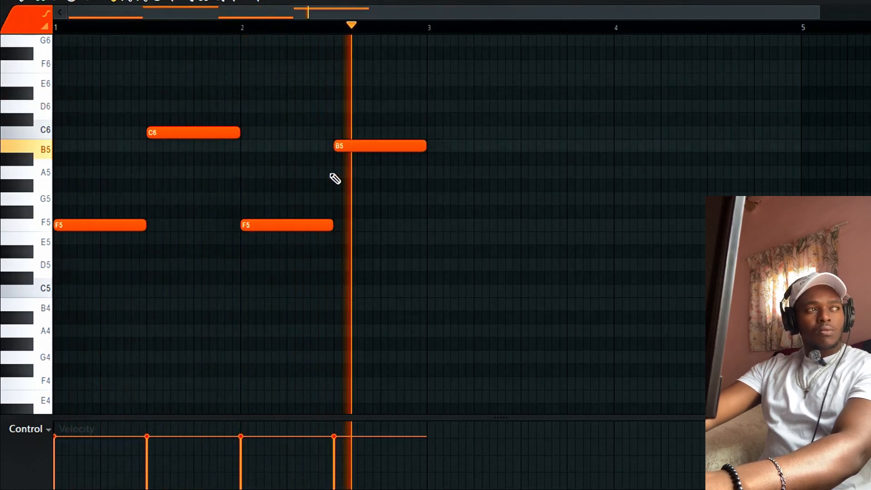
pyautogui.press('space')
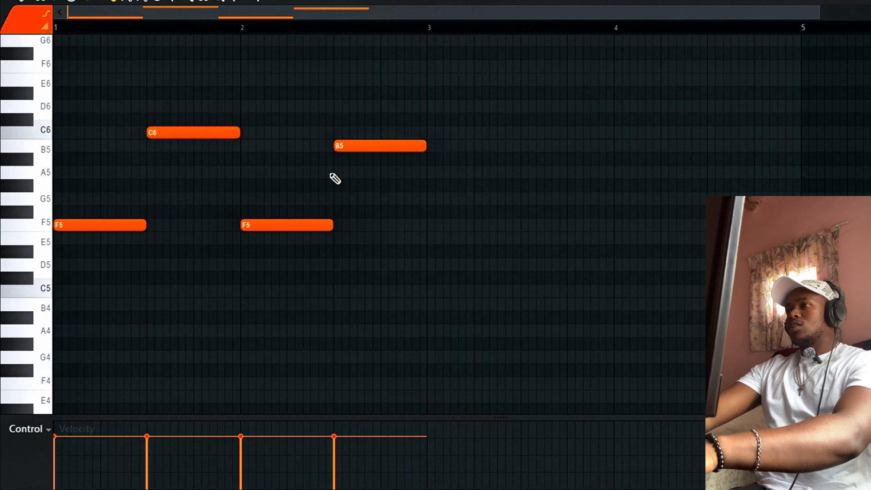
pyautogui.hotkey('ctrl', 'b')
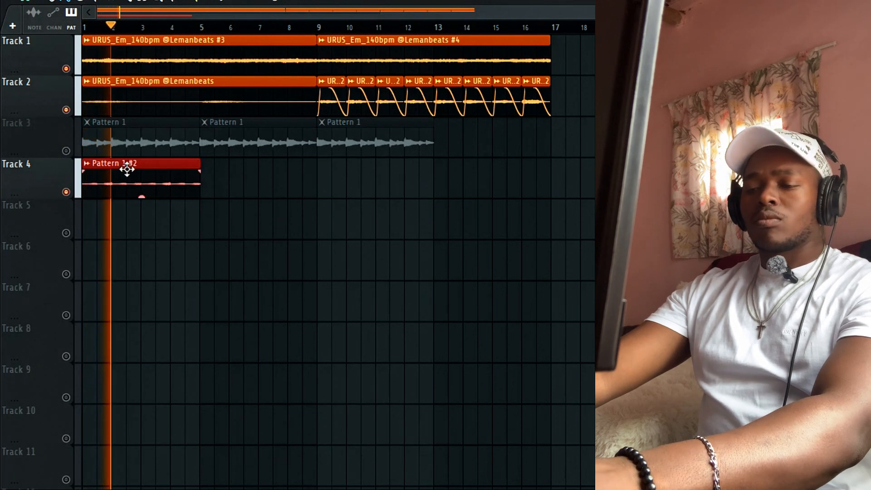
# Step: Repeat the Pattern 1 #2 audio clip along Track 4 from bar 5 onward
pyautogui.moveTo(127, 170); pyautogui.dragTo(245, 174)
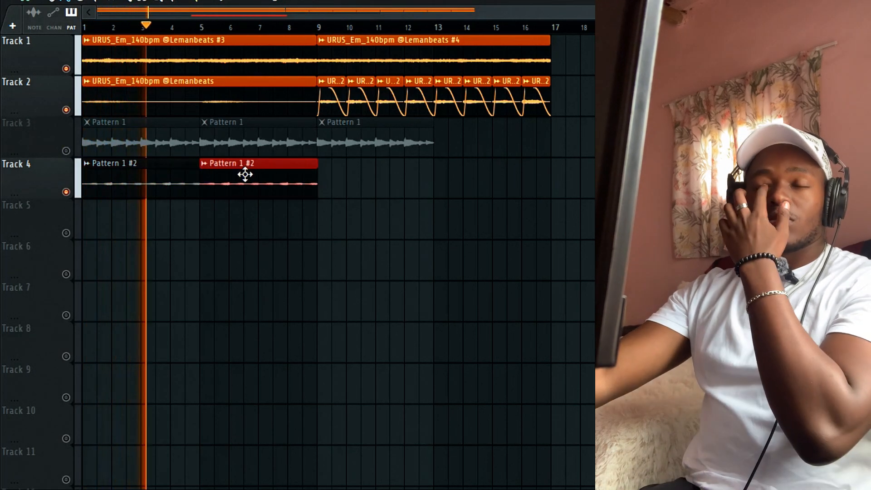
pyautogui.click(328, 184)
pyautogui.rightClick(351, 186)
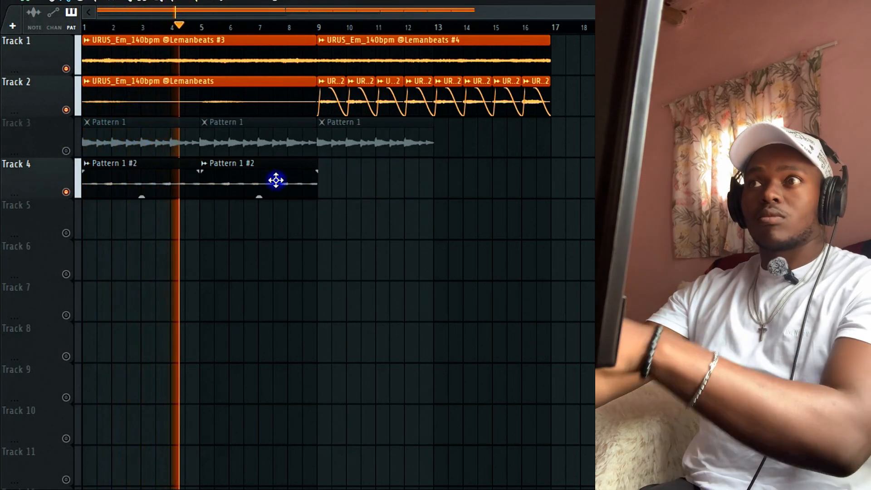
pyautogui.click(331, 180)
# Step: Route the Pattern 1 and Pattern 1 #2 mixer tracks only to the Melody track and dismiss the save dialog
pyautogui.press('F9')
pyautogui.rightClick(83, 459)
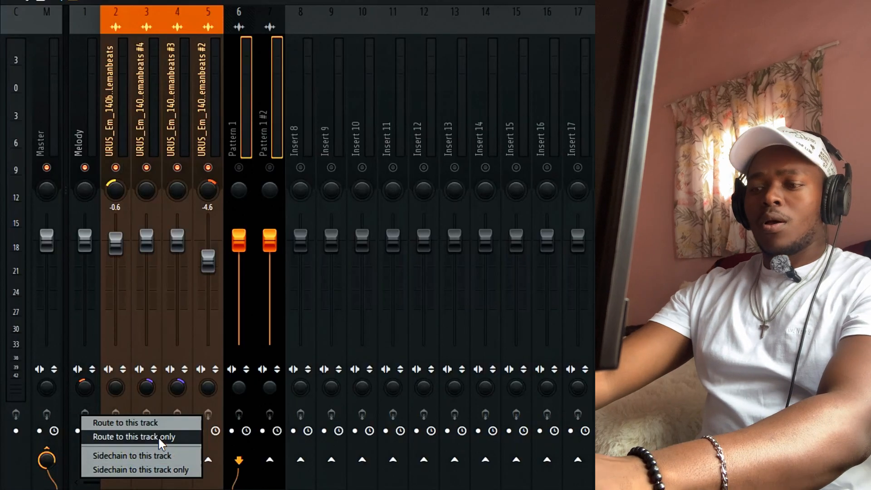
pyautogui.click(158, 436)
pyautogui.hotkey('ctrl', 's')
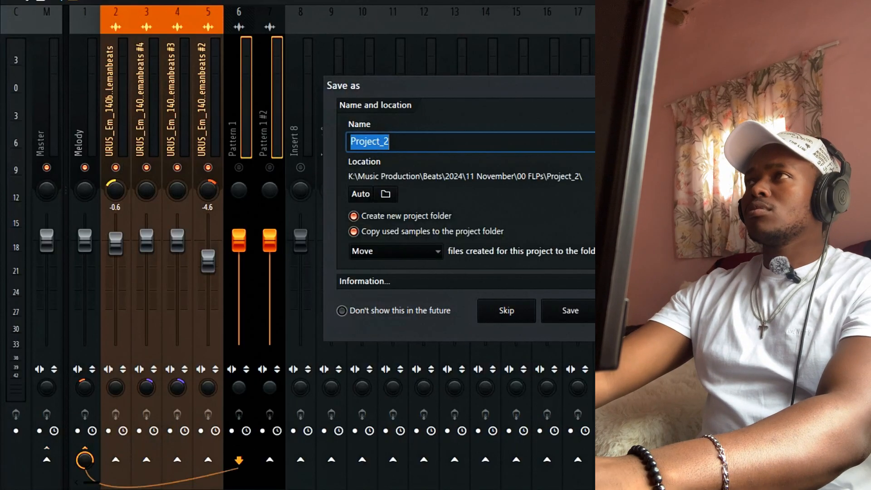
pyautogui.press('Escape')
# Step: Duplicate all Playlist clips so the copied section starts at bar 17
pyautogui.press('F5')
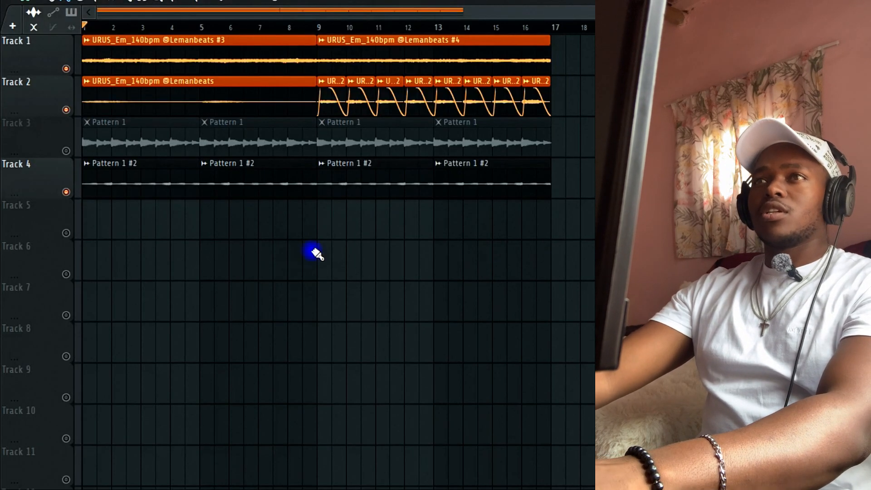
pyautogui.hotkey('ctrl', 'a')
pyautogui.hotkey('ctrl', 'b')
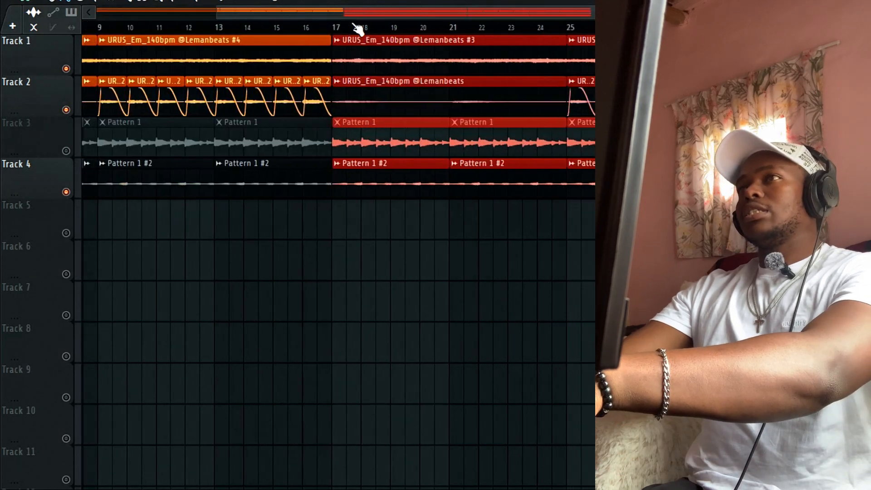
# Step: Play the arrangement from the start and check the Melody and pattern levels in the mixer
pyautogui.press('space')
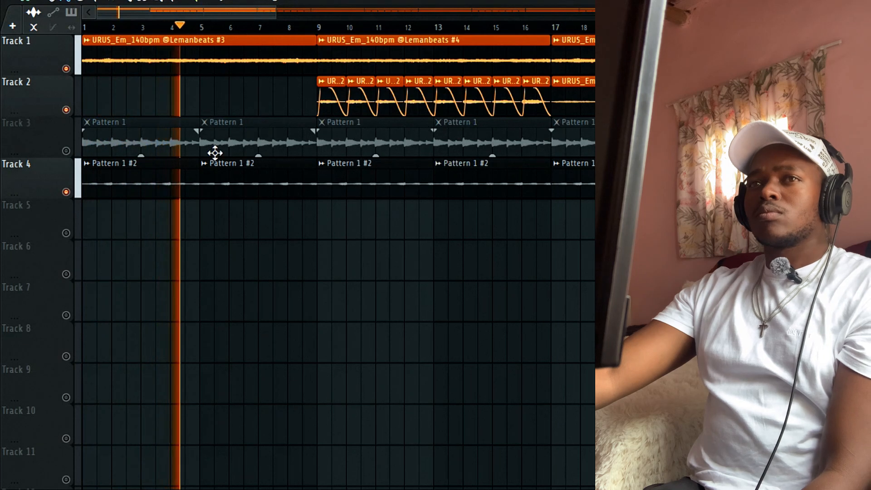
pyautogui.click(66, 192)
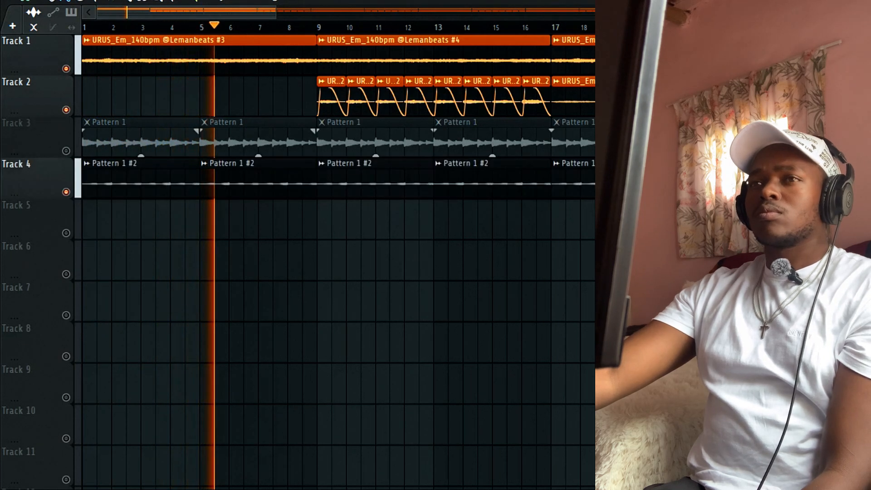
pyautogui.press('F9')
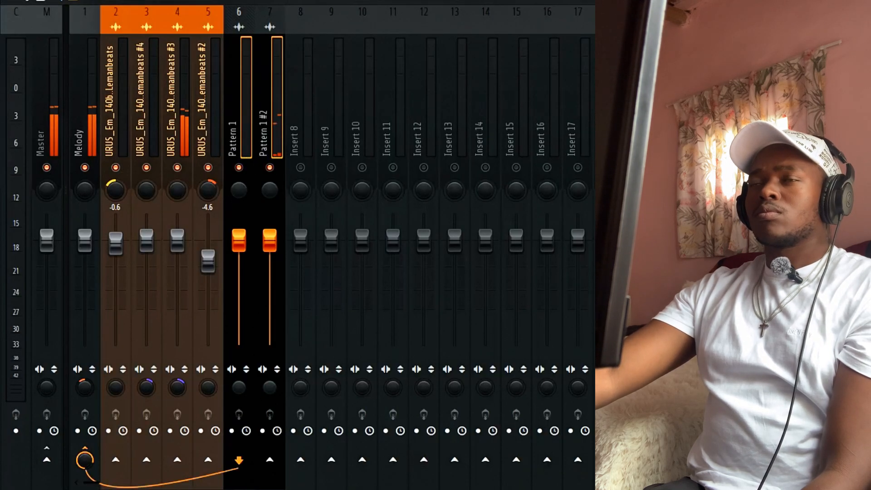
pyautogui.press('F9')
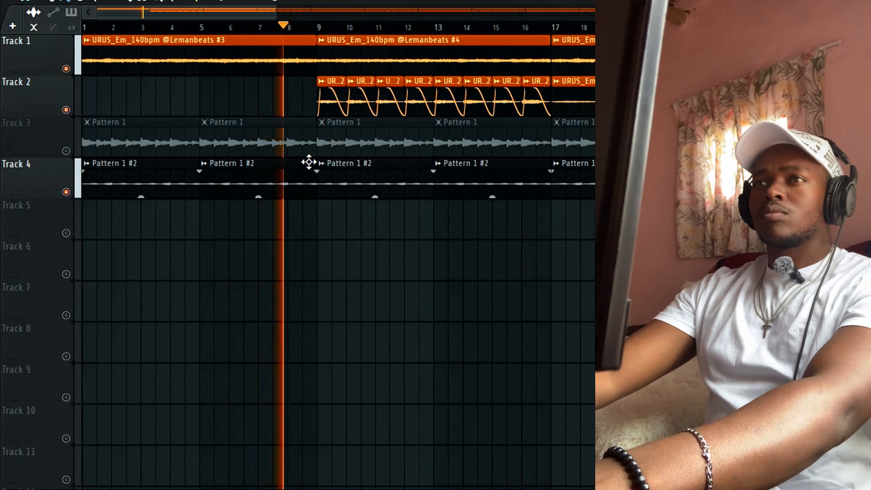
# Step: Delete the Pattern 1 #2 clips at bars 1 and 5 on Track 4 and inspect the Pattern 1 audio clip's settings
pyautogui.rightClick(268, 175)
pyautogui.rightClick(152, 171)
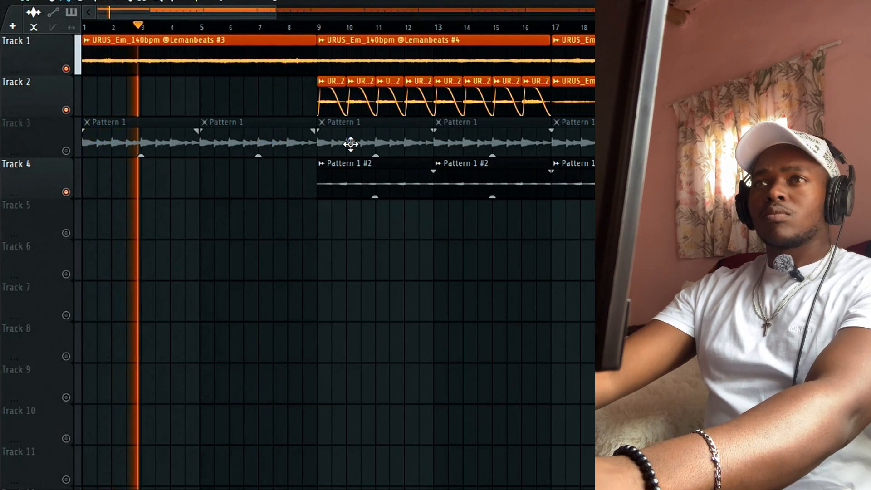
pyautogui.doubleClick(181, 142)
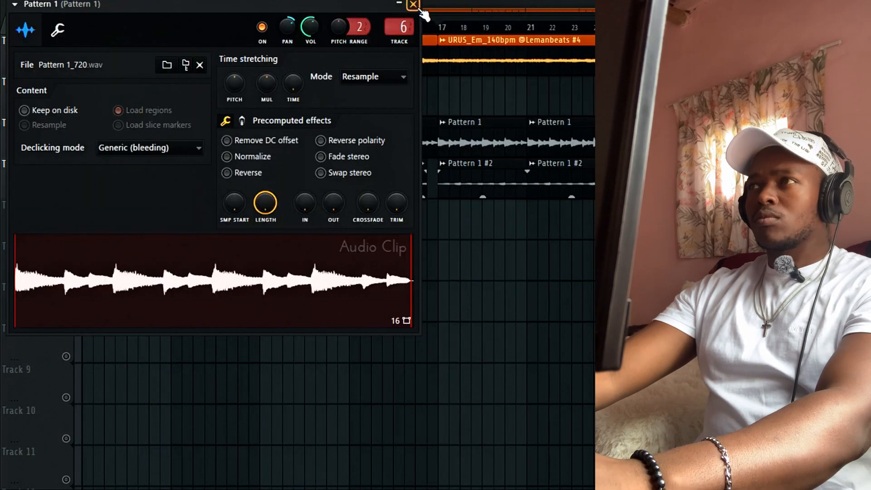
pyautogui.click(413, 5)
# Step: Isolate Tracks 1 and 2 by soloing Track 2 and enabling Track 1 during playback
pyautogui.moveTo(297, 14); pyautogui.dragTo(352, 17)
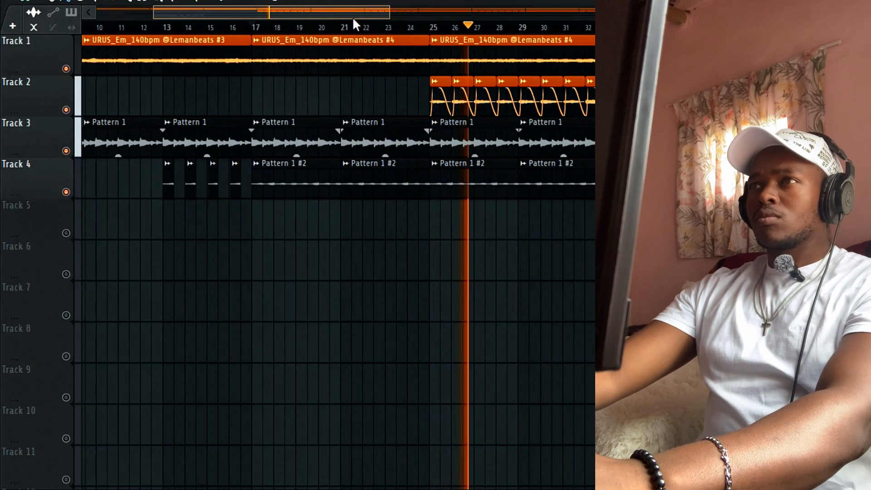
pyautogui.rightClick(66, 110)
pyautogui.click(67, 69)
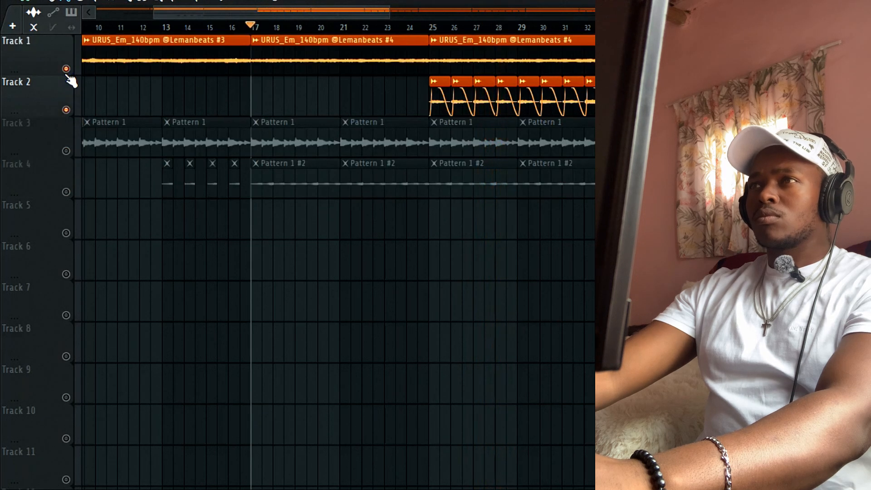
# Step: Audition the arrangement with Tracks 1 to 4 from bars 9, 17 and 25
pyautogui.click(226, 27)
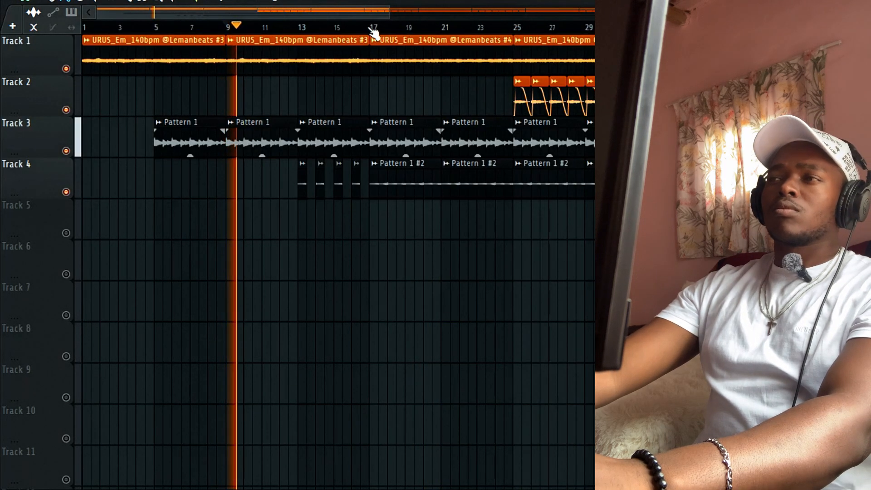
pyautogui.click(371, 28)
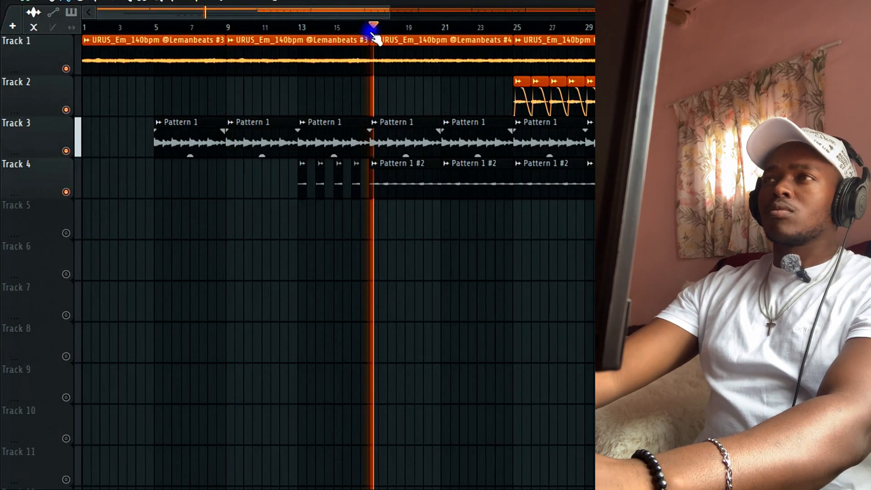
pyautogui.click(515, 27)
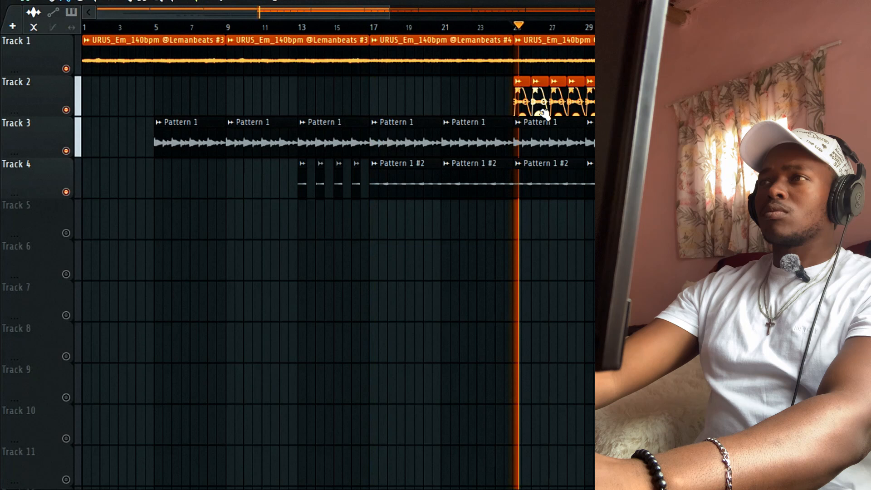
# Step: Delete the Pattern 1 clips on Track 3 and the Pattern 1 #2 clips on Track 4 from bar 25 to bar 33
pyautogui.rightClick(535, 142)
pyautogui.rightClick(592, 145)
pyautogui.press('space')
pyautogui.press('space')
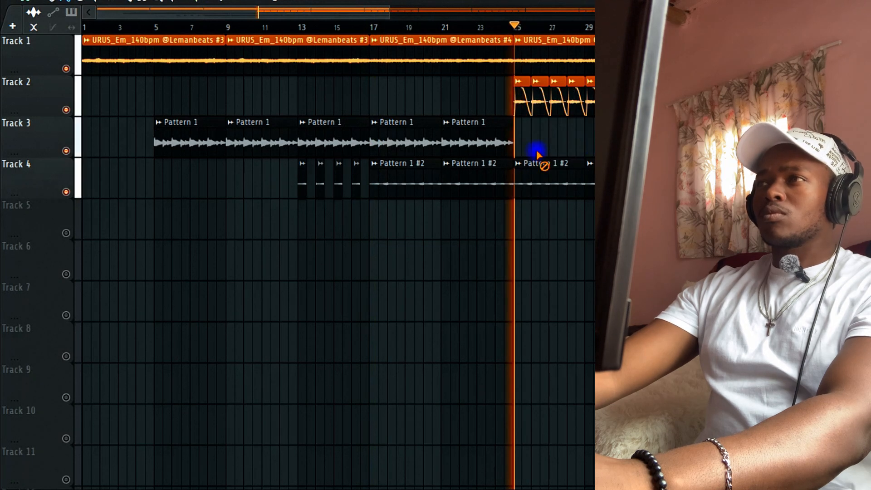
pyautogui.rightClick(540, 170)
pyautogui.rightClick(592, 177)
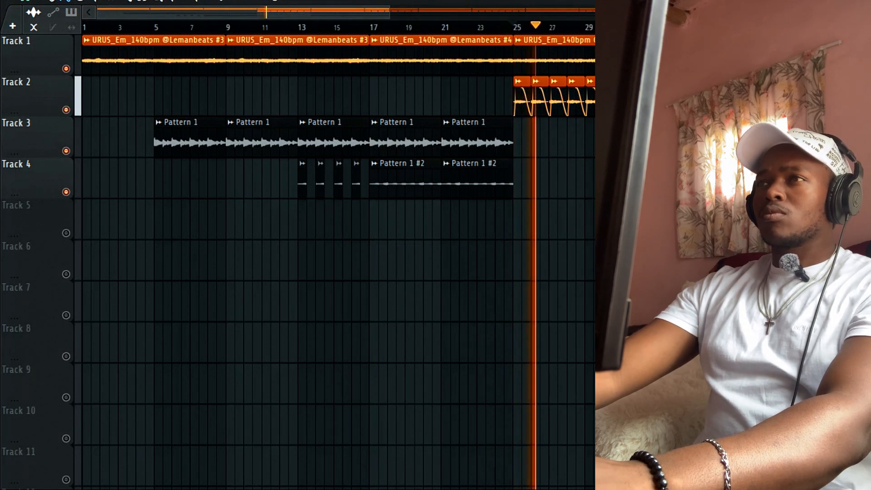
# Step: Play across the joins between the URUS clips on Track 1 at bars 9 and 17 to check the transitions
pyautogui.moveTo(368, 18); pyautogui.dragTo(415, 16)
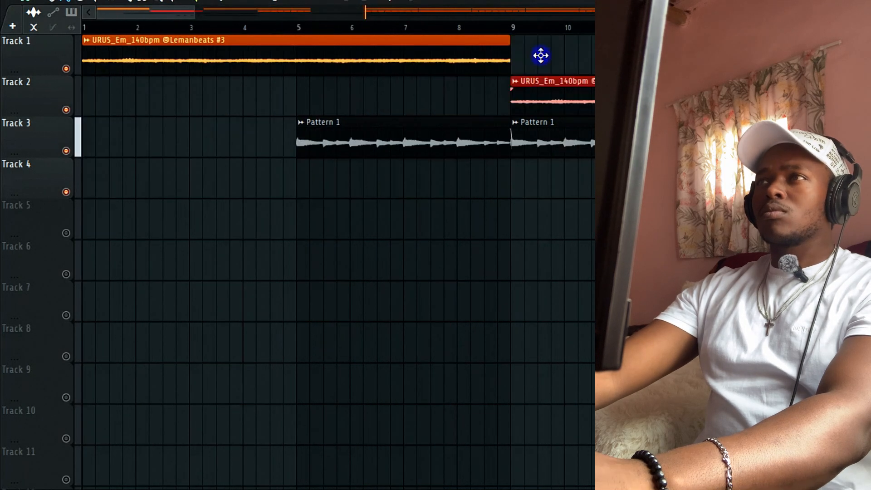
pyautogui.moveTo(540, 55); pyautogui.dragTo(538, 50)
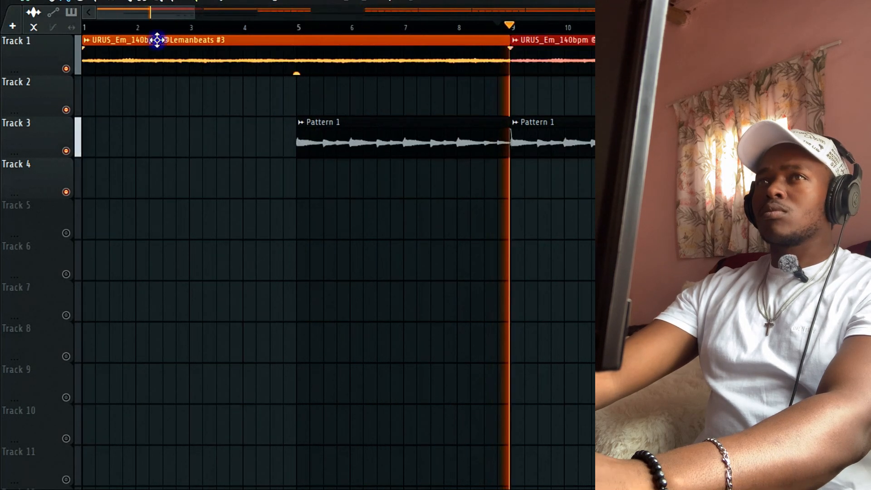
pyautogui.moveTo(171, 18); pyautogui.dragTo(237, 18)
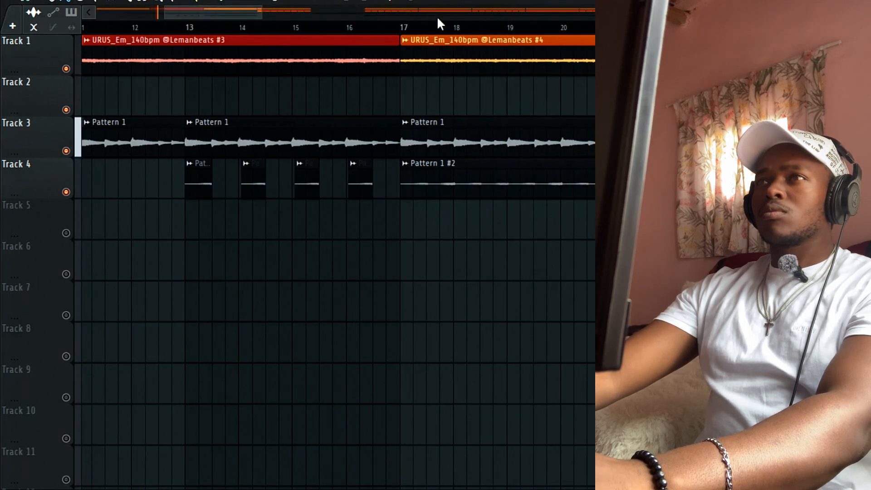
pyautogui.click(419, 87)
pyautogui.press('space')
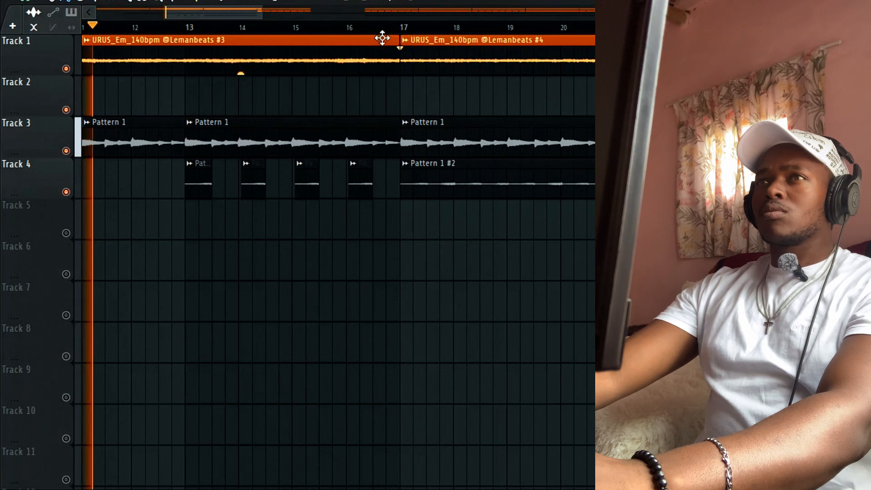
pyautogui.click(383, 28)
pyautogui.moveTo(239, 10); pyautogui.dragTo(254, 10)
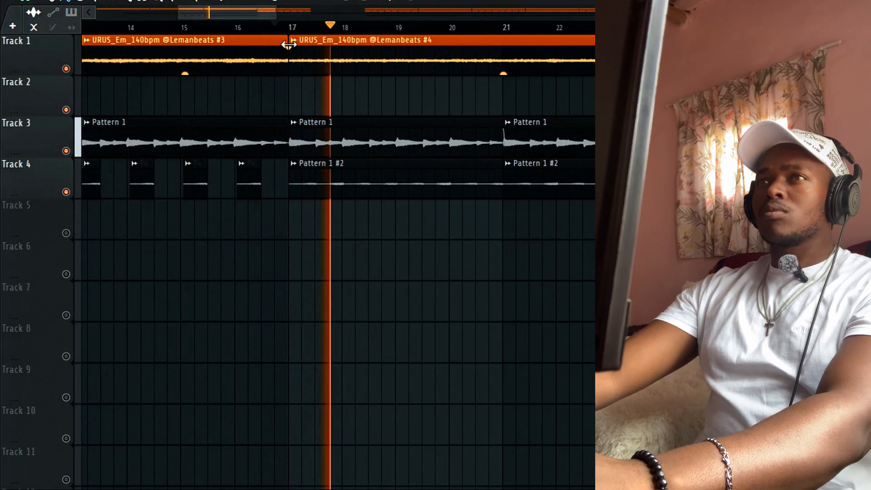
pyautogui.moveTo(295, 44); pyautogui.dragTo(316, 42)
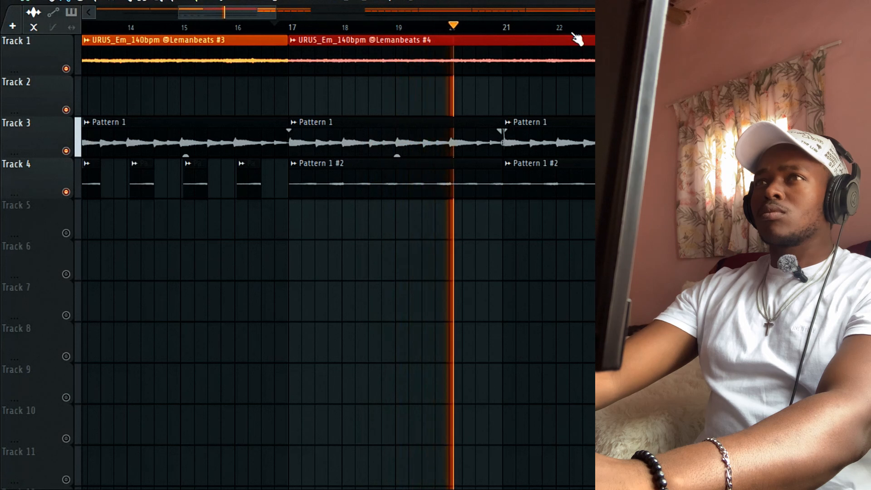
pyautogui.moveTo(274, 11); pyautogui.dragTo(226, 11)
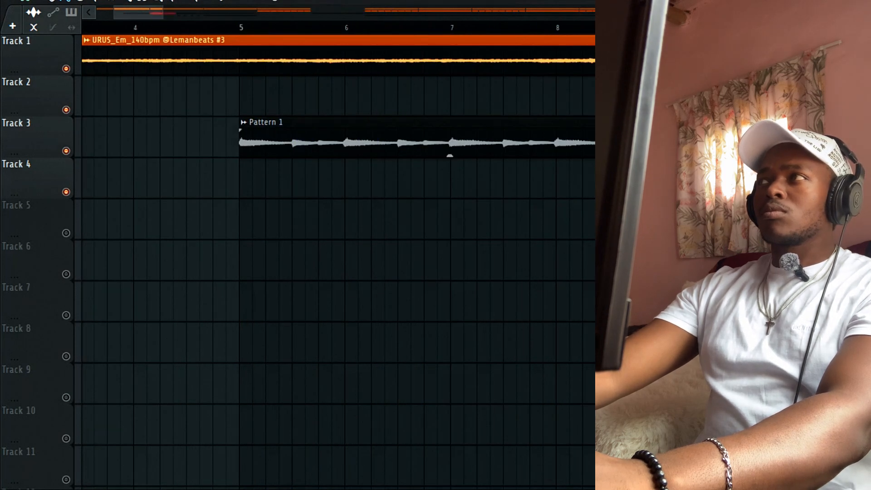
pyautogui.hscroll(10, 557, 141)
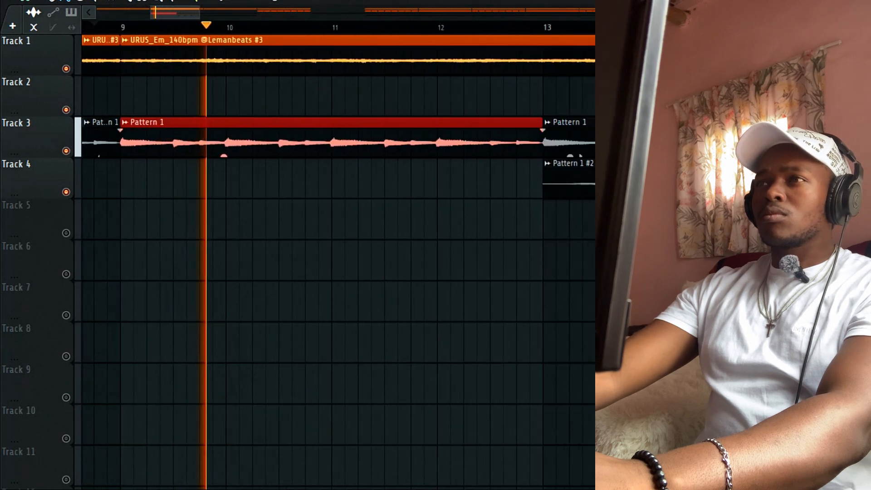
# Step: Copy the Track 2 and Track 3 clips from bars 25 to 41 to bar 41, and delete the copies from bar 49 onward
pyautogui.moveTo(447, 144); pyautogui.dragTo(484, 159)
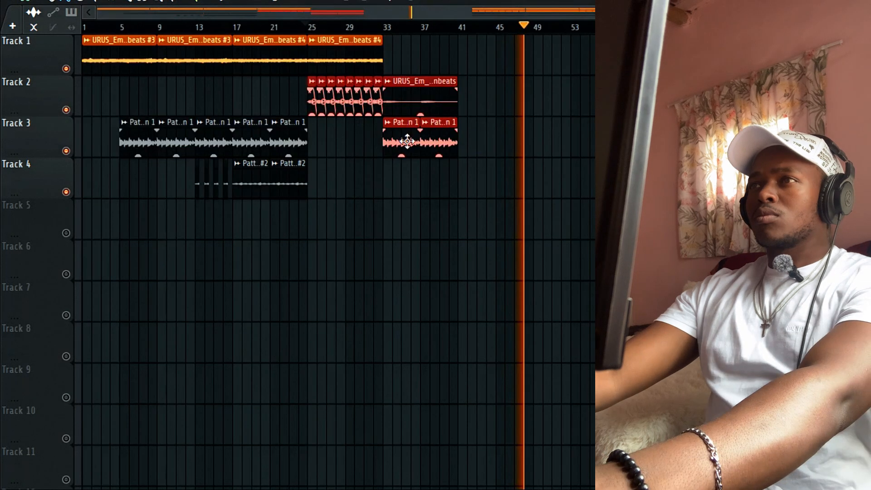
pyautogui.moveTo(402, 140); pyautogui.dragTo(553, 145)
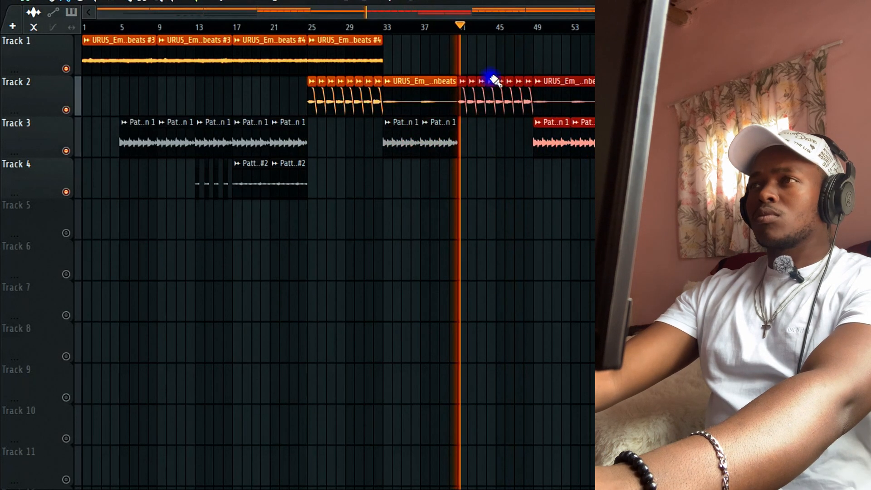
pyautogui.rightClick(554, 145)
pyautogui.rightClick(555, 101)
pyautogui.rightClick(587, 147)
# Step: Add Pattern 1 clips on Track 3 across bars 41 to 49 and keep one Pattern 1 #2 clip on Track 4 at bar 41
pyautogui.moveTo(492, 144); pyautogui.dragTo(475, 169)
pyautogui.moveTo(352, 187); pyautogui.dragTo(481, 194)
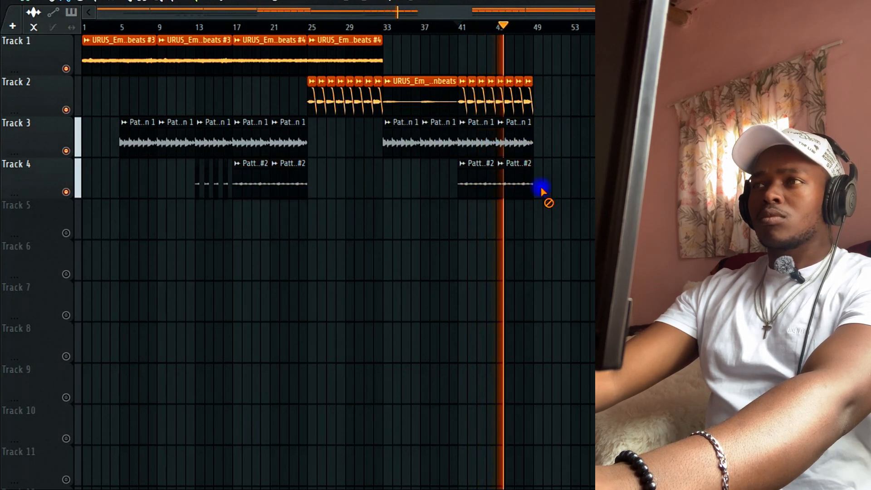
pyautogui.rightClick(502, 191)
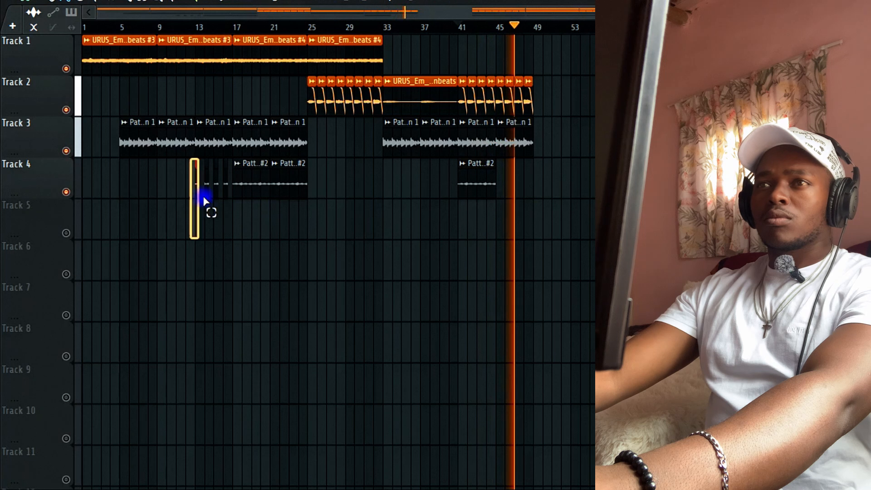
pyautogui.moveTo(203, 197)
pyautogui.mouseDown()
pyautogui.moveTo(239, 192)
pyautogui.moveTo(194, 185)
pyautogui.mouseUp()
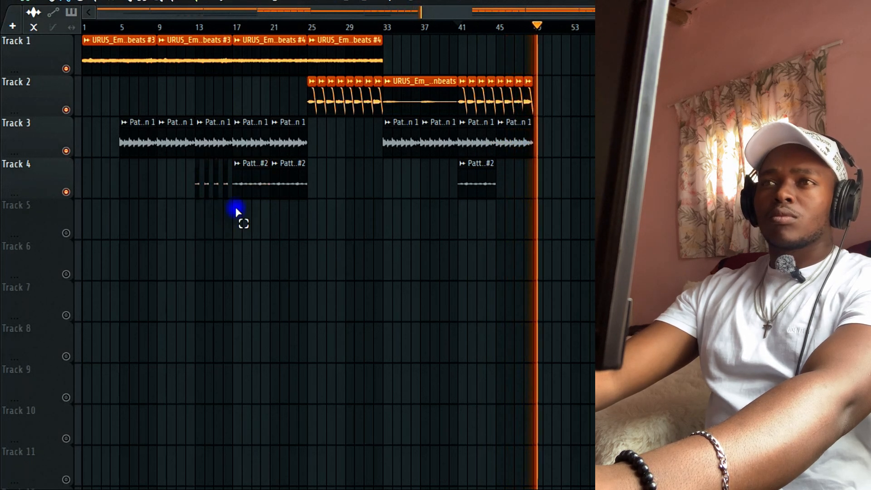
pyautogui.moveTo(236, 211); pyautogui.dragTo(210, 204)
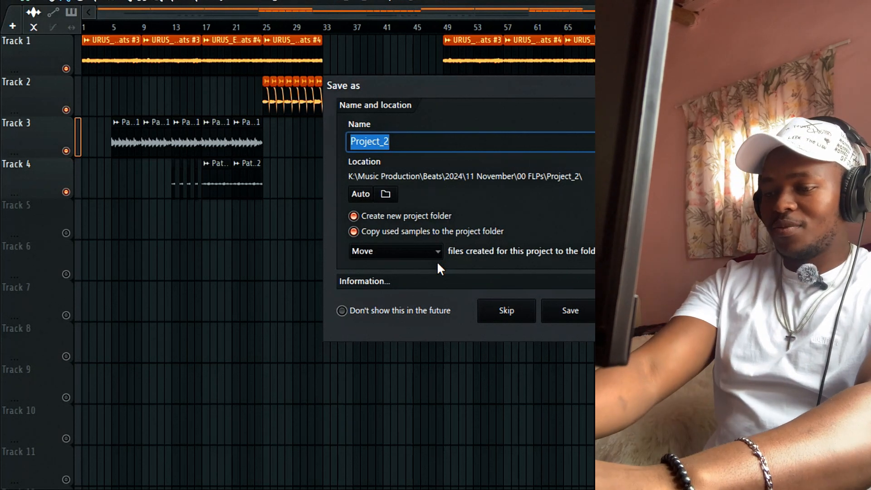
# Step: Name the project "Dusty - Lil Baby Type Beat" for saving
pyautogui.write('Dusty')
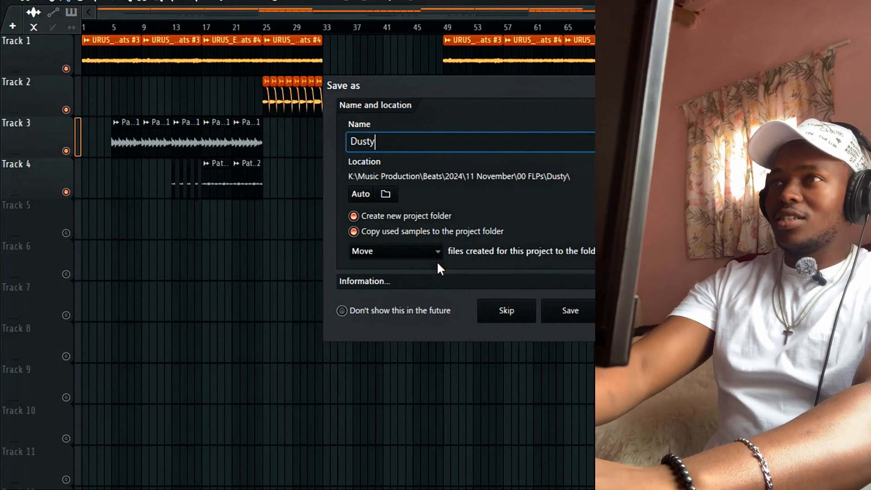
pyautogui.write(' - ')
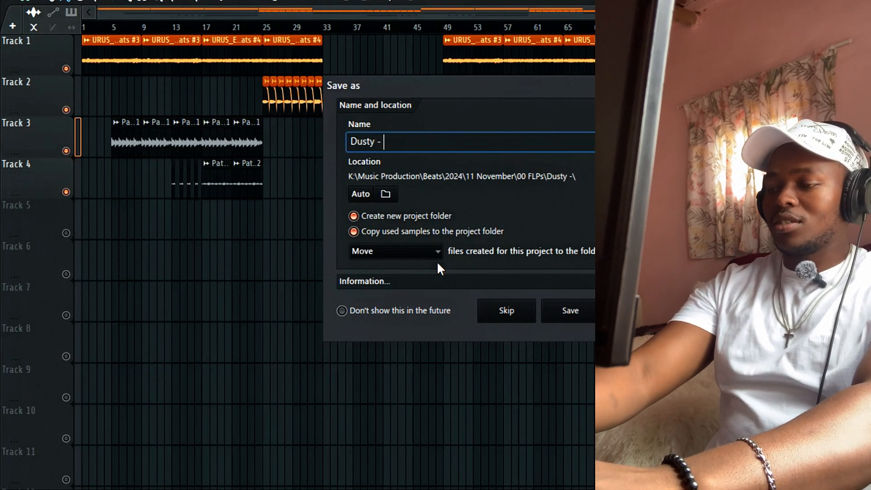
pyautogui.write('Lil')
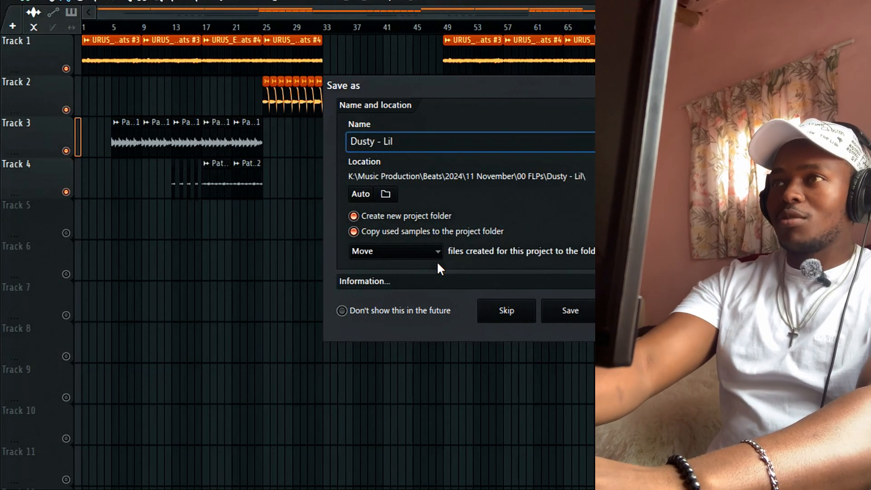
pyautogui.write(' Baby')
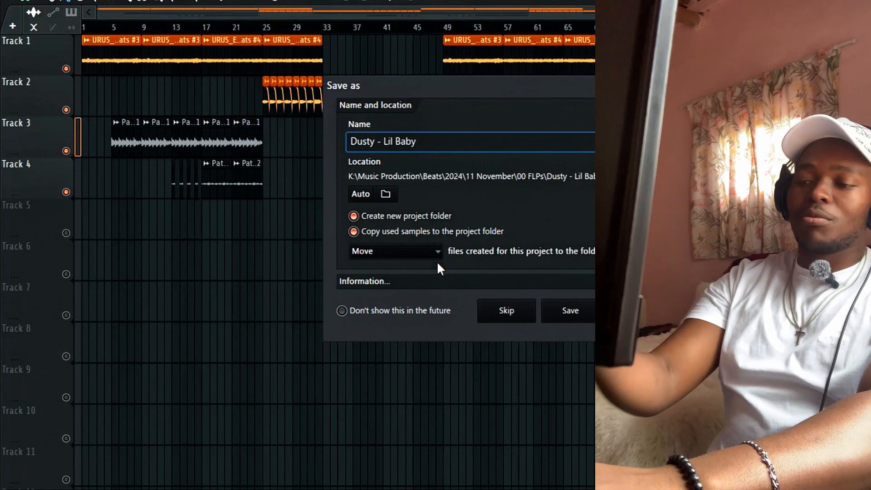
pyautogui.write(' Type ')
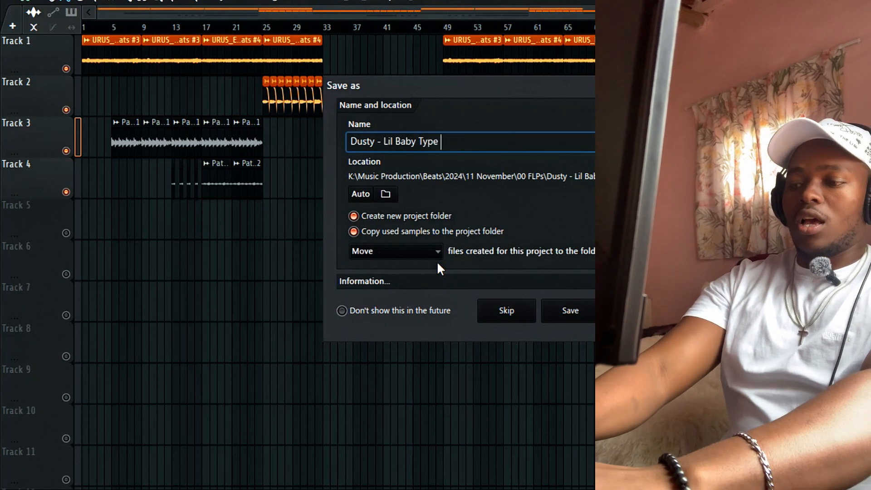
pyautogui.write('Beat')
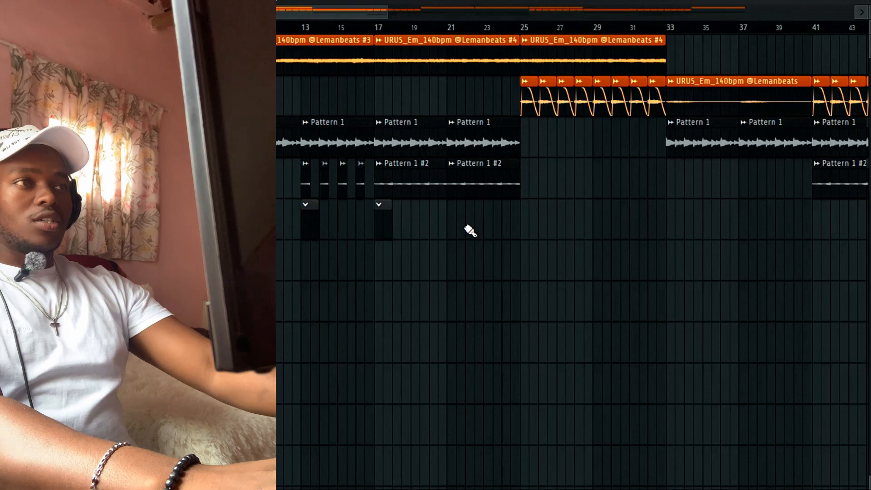
# Step: Place empty pattern clips on Track 5 at bars 21, 25 and 29
pyautogui.click(453, 227)
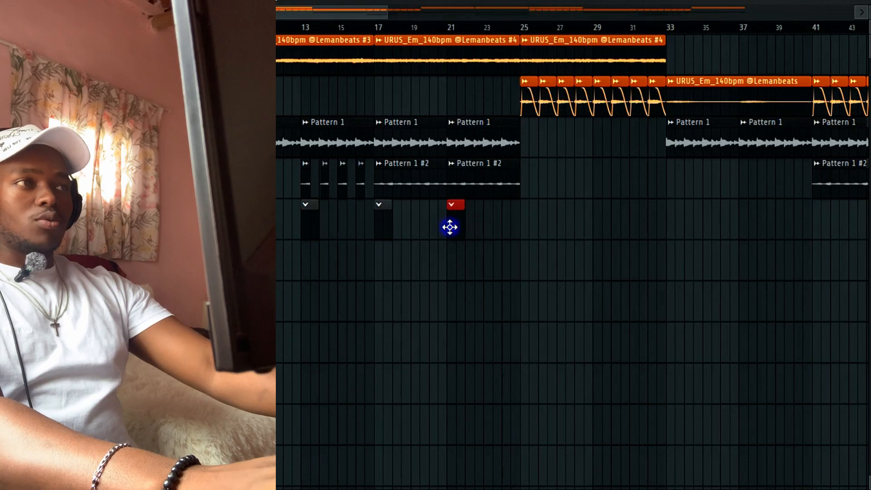
pyautogui.click(523, 228)
pyautogui.click(598, 229)
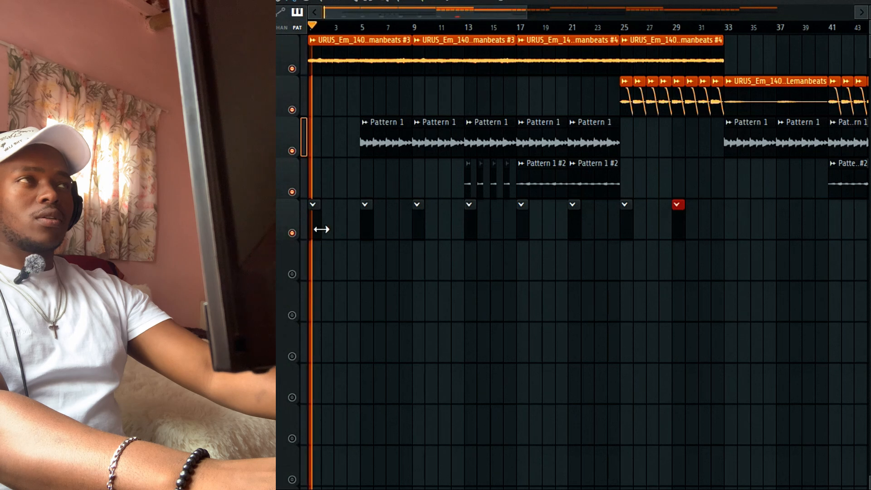
# Step: Open the Track 5 pattern in the channel rack, add a PERC 002 hit on step 9 and play it
pyautogui.doubleClick(318, 229)
pyautogui.press('F6')
pyautogui.press('F6')
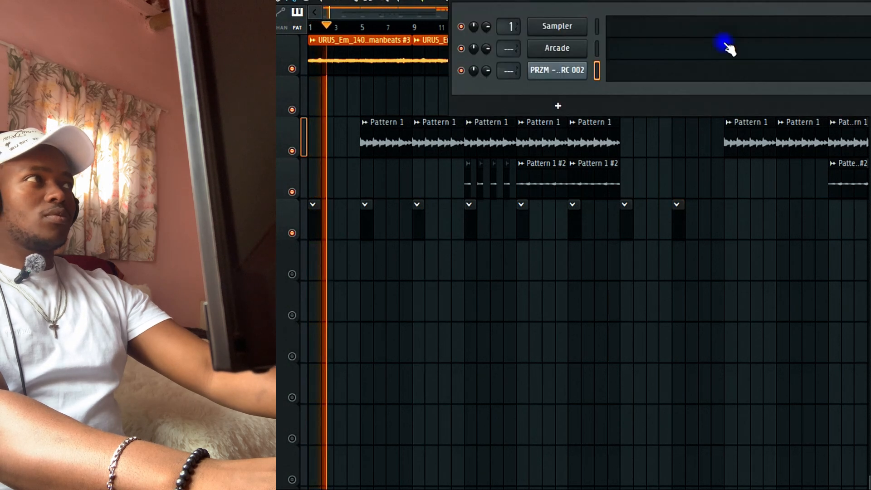
pyautogui.click(706, 69)
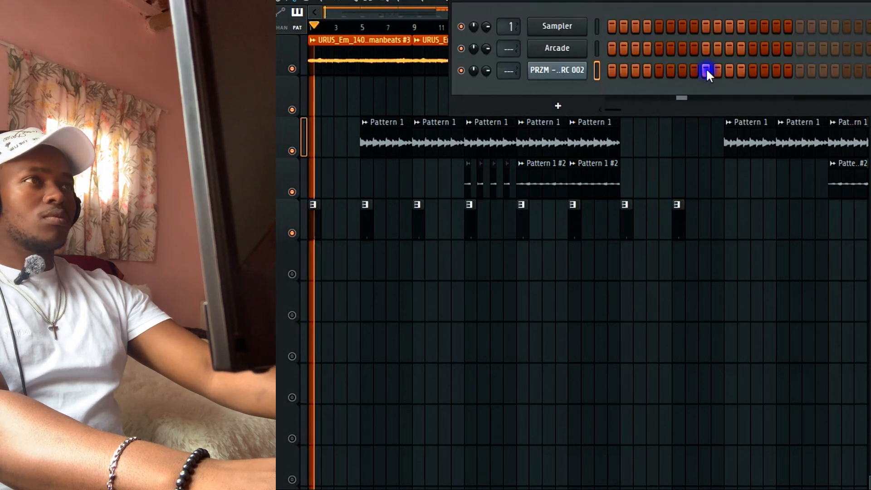
pyautogui.press('space')
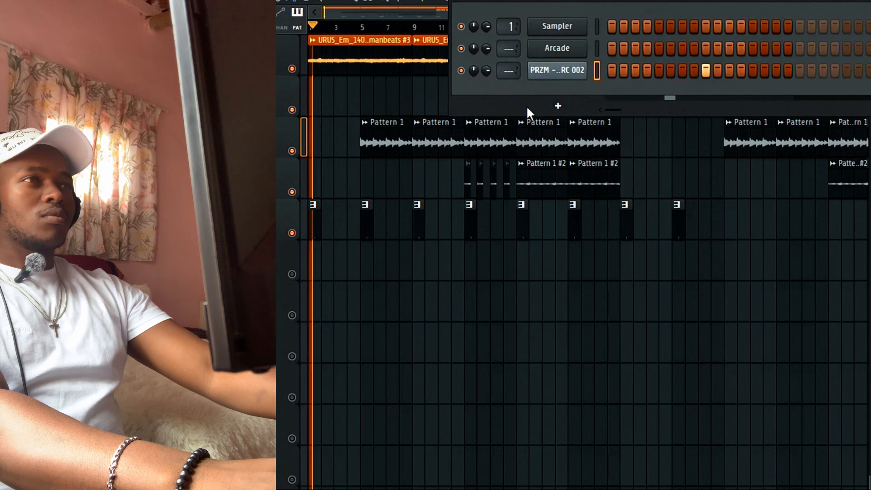
# Step: Open the PERC 002 channel's settings and piano roll, and lengthen Pattern 2 to four bars
pyautogui.click(559, 78)
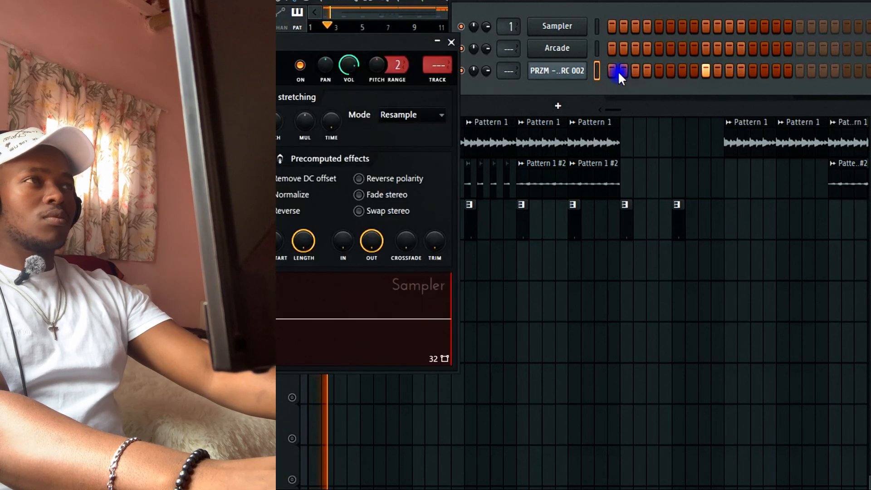
pyautogui.rightClick(610, 74)
pyautogui.click(658, 70)
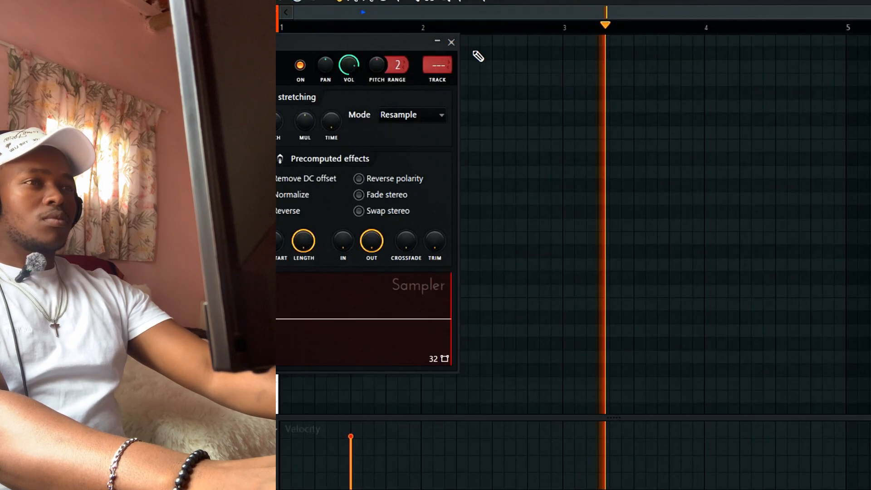
pyautogui.click(451, 42)
pyautogui.moveTo(421, 28); pyautogui.dragTo(9, 141)
# Step: Audition the Trap Stash percussion samples PERC 017 to PERC 020 and load PERC 020 into a new channel
pyautogui.hotkey('ctrl', 'b')
pyautogui.hotkey('ctrl', 'b')
pyautogui.hotkey('ctrl', 'b')
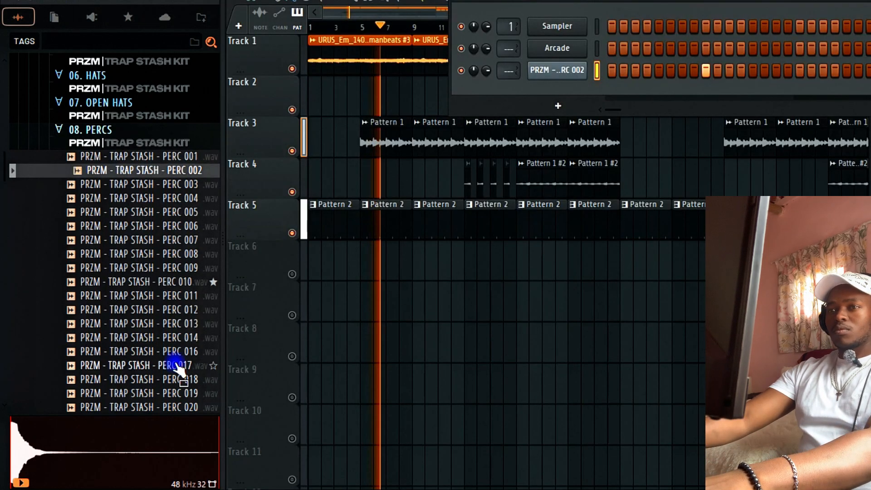
pyautogui.click(175, 366)
pyautogui.click(173, 380)
pyautogui.click(173, 393)
pyautogui.click(175, 406)
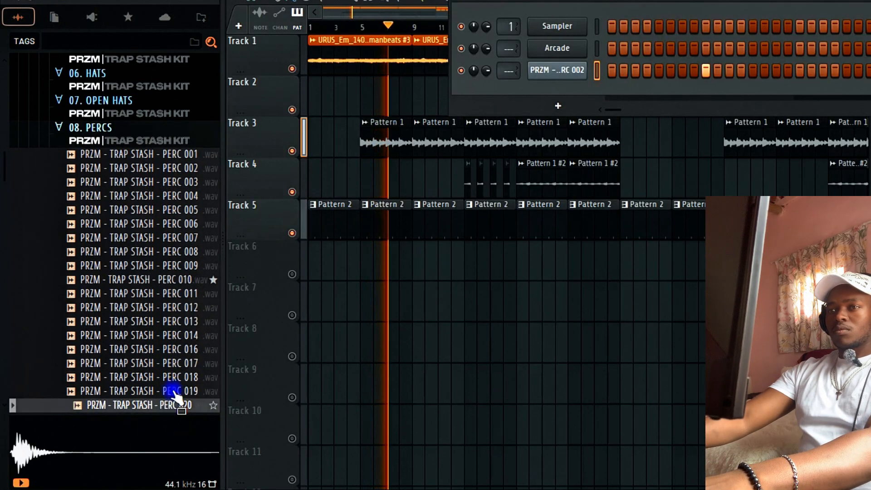
pyautogui.click(173, 378)
pyautogui.click(171, 391)
pyautogui.click(171, 406)
pyautogui.rightClick(170, 406)
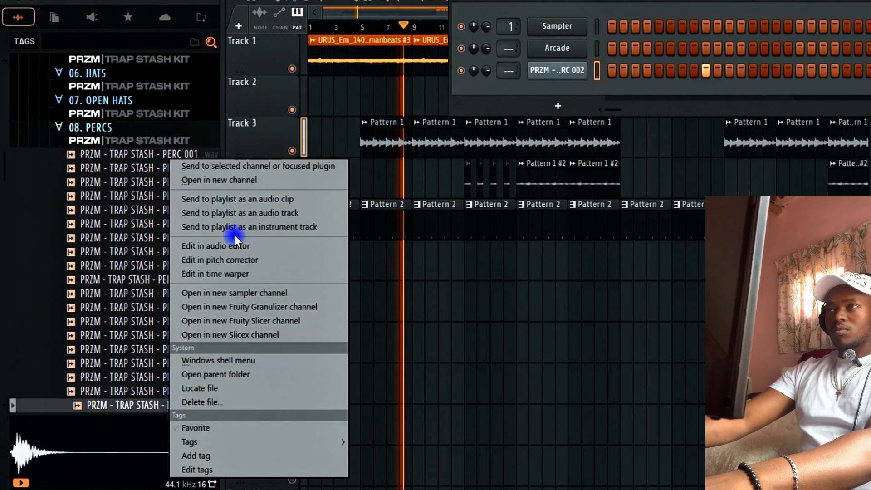
pyautogui.click(252, 180)
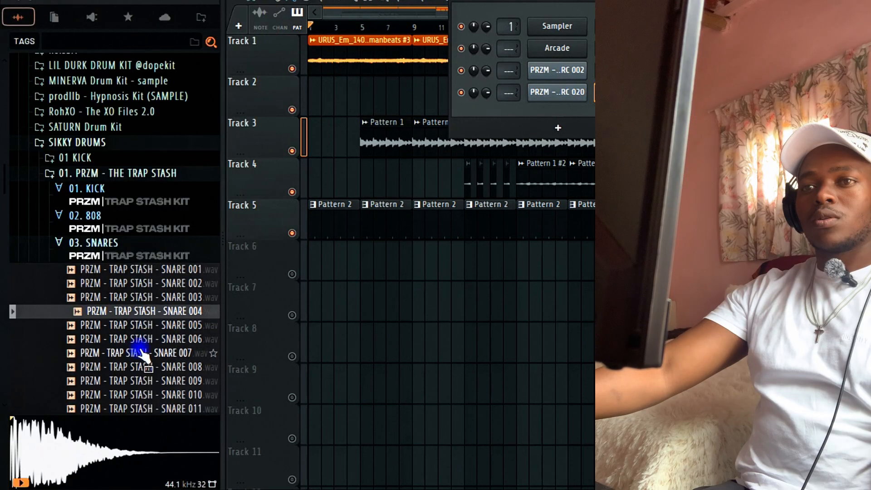
# Step: Audition the Trap Stash samples SNARE 008 and SNARE 007, and load SNARE 007 into a new channel
pyautogui.click(142, 366)
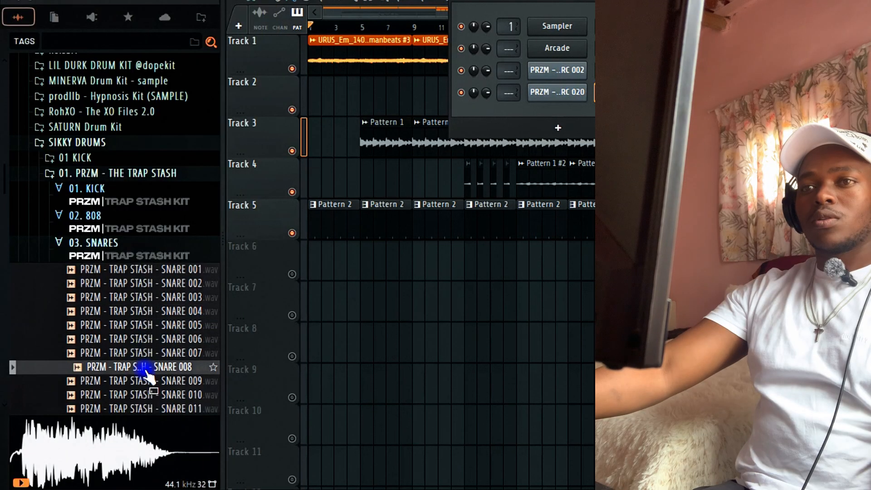
pyautogui.click(142, 352)
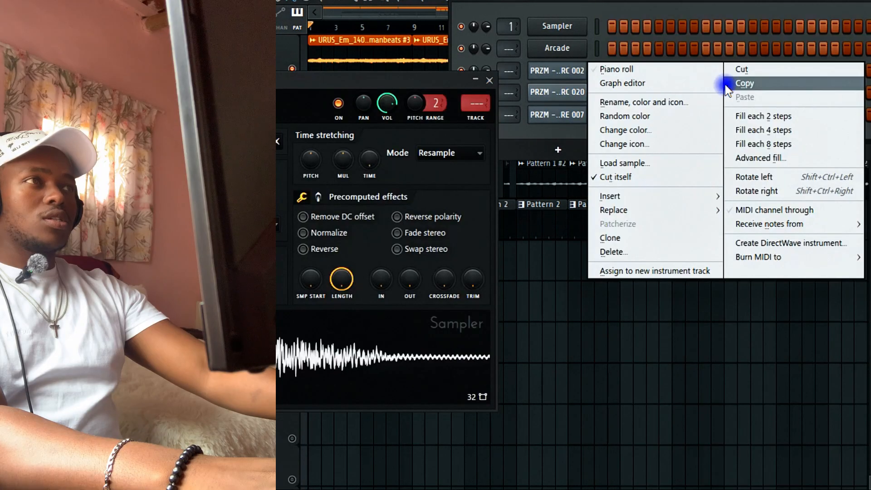
# Step: Copy the PERC 002 channel's steps and paste them into the SNARE 007 channel, close the sampler window and check playback
pyautogui.click(728, 86)
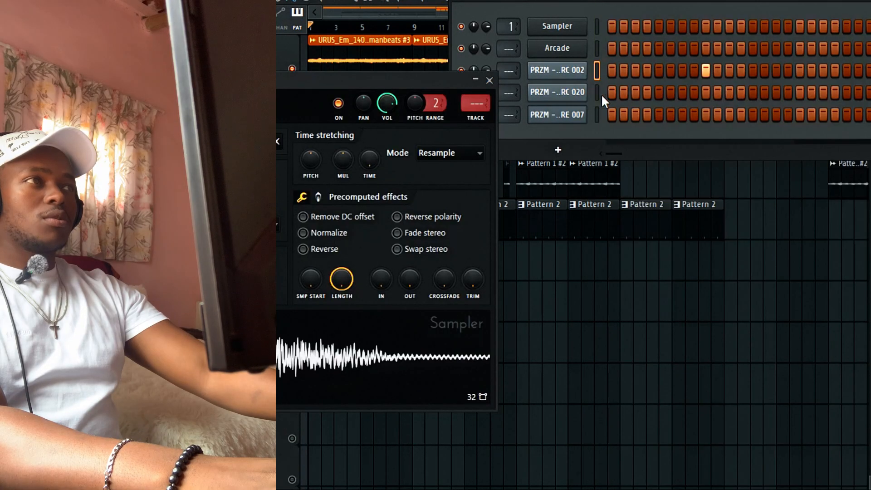
pyautogui.rightClick(575, 115)
pyautogui.click(743, 141)
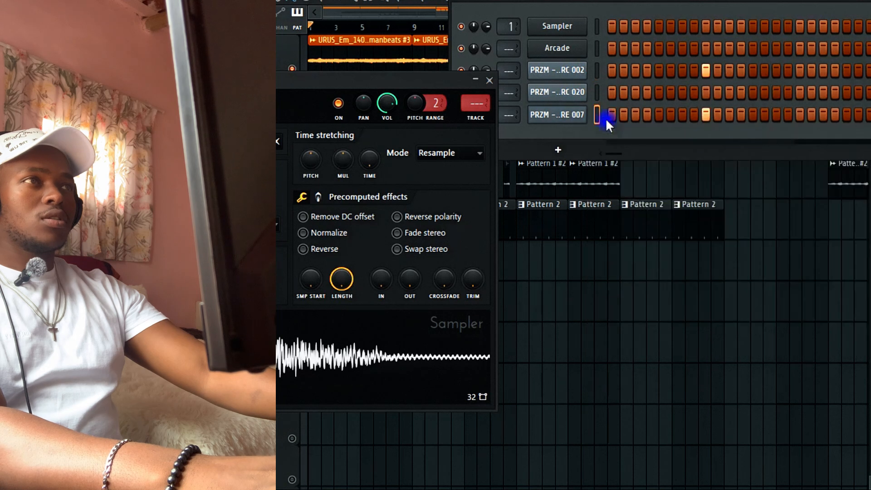
pyautogui.click(489, 81)
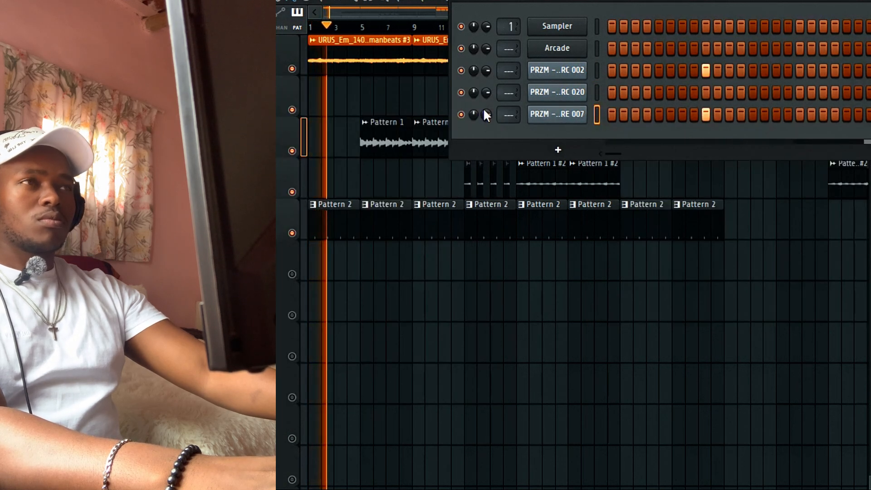
pyautogui.press('space')
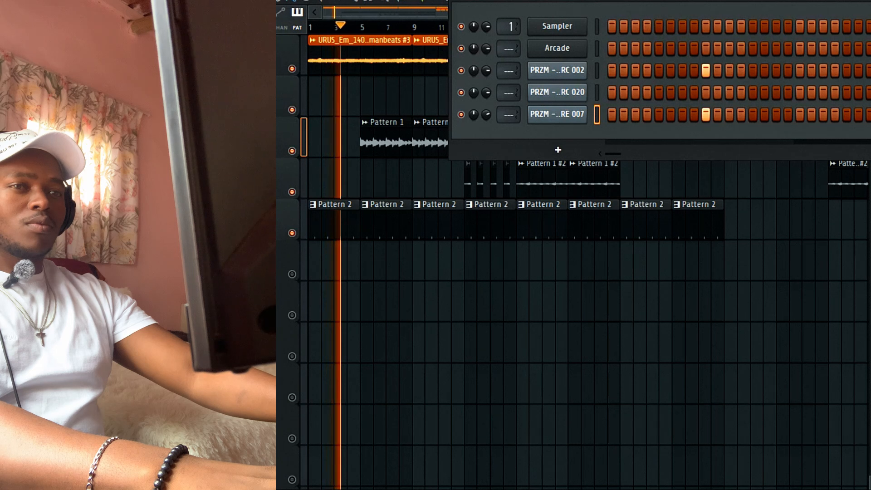
# Step: Load the HATS 015 sample into a new channel and replace its sample with Trap Stash HATS 026
pyautogui.rightClick(131, 158)
pyautogui.click(278, 214)
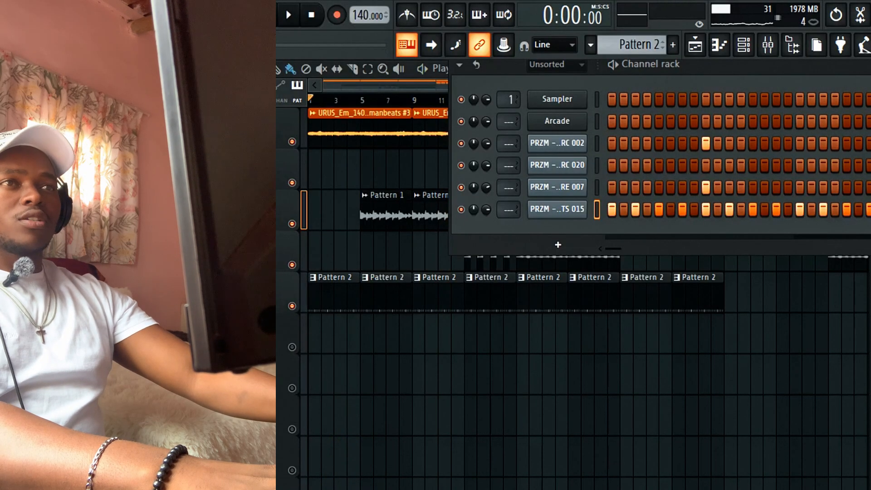
pyautogui.rightClick(227, 318)
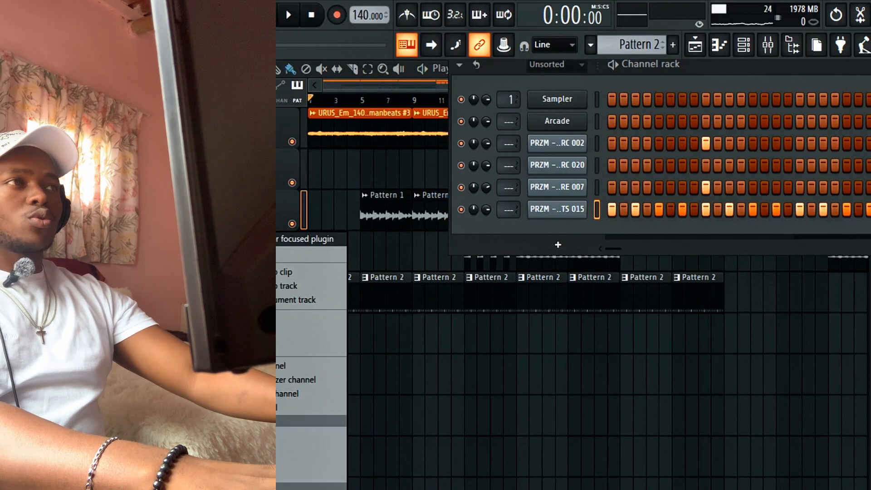
pyautogui.click(261, 239)
pyautogui.click(541, 211)
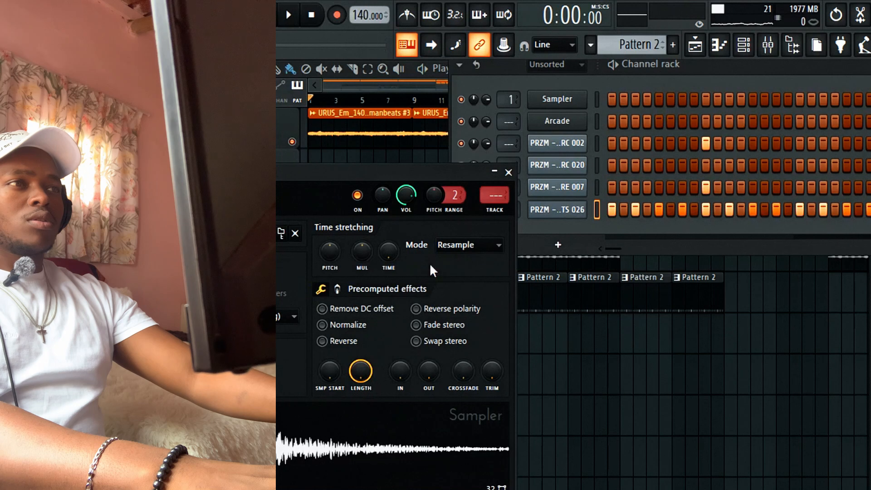
# Step: Examine the time-stretching modes of the HATS 026 channel, keeping Resample
pyautogui.click(467, 245)
pyautogui.click(443, 268)
pyautogui.click(467, 245)
pyautogui.click(451, 259)
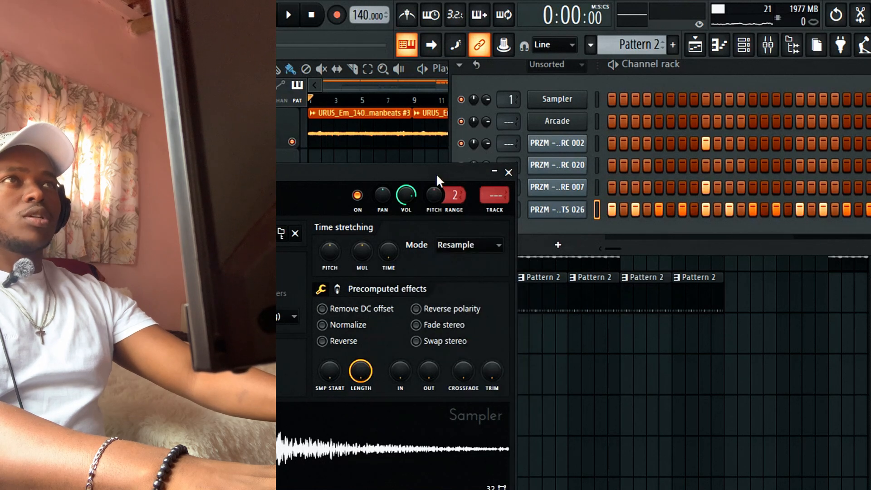
pyautogui.moveTo(358, 8); pyautogui.dragTo(358, 5)
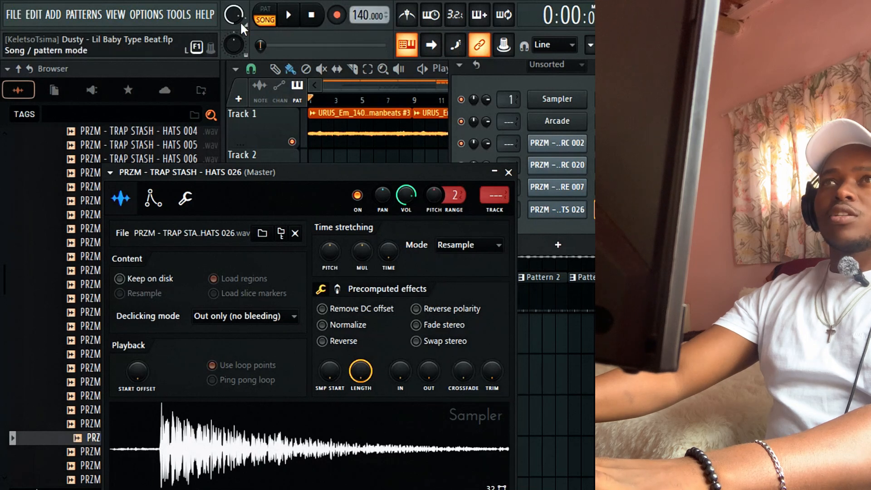
# Step: Run the macro that switches all audio clips to Stretch, and close the HATS 026 channel settings
pyautogui.click(178, 17)
pyautogui.moveTo(243, 61)
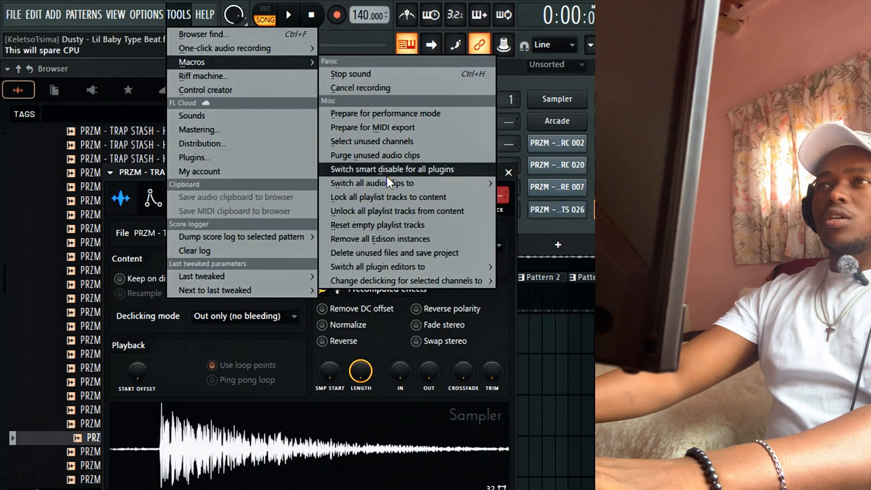
pyautogui.moveTo(408, 182)
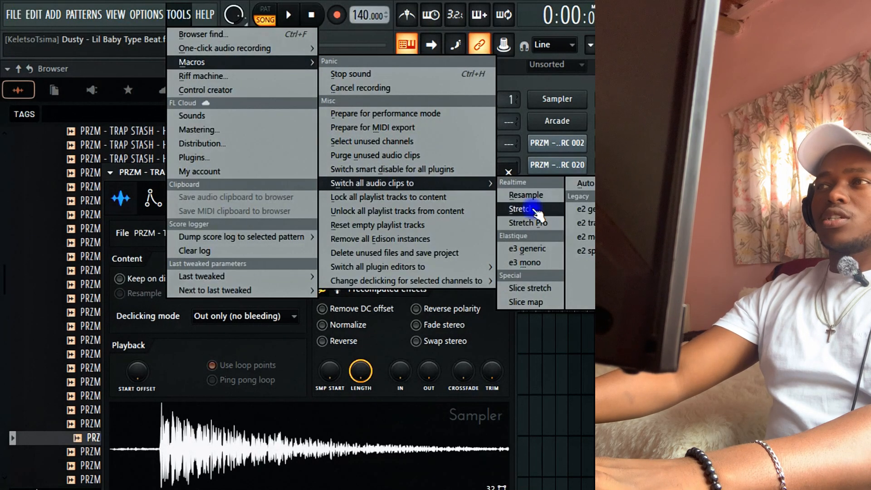
pyautogui.click(565, 207)
pyautogui.press('Return')
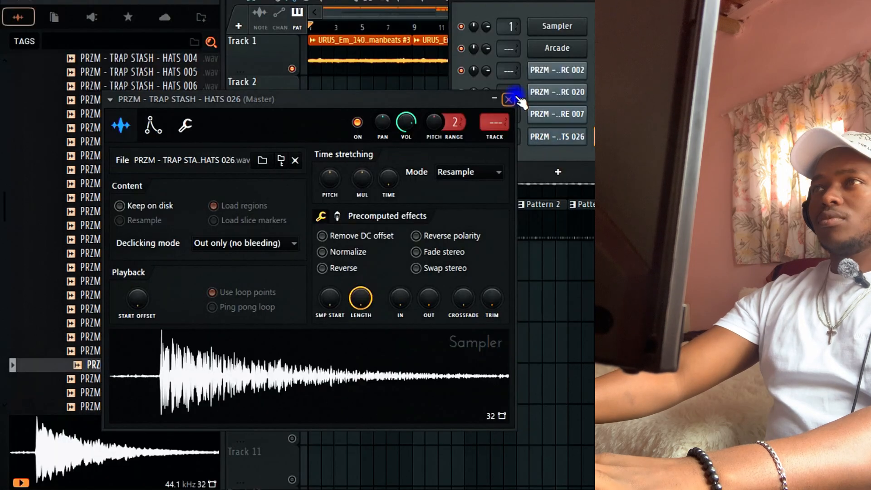
pyautogui.click(508, 172)
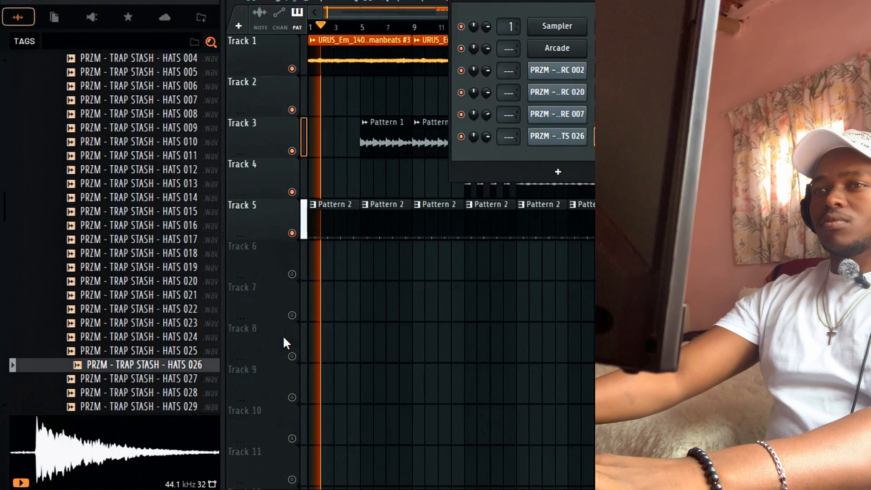
# Step: Collapse the Trap Stash hats folder, expand 08. PERCS and audition PERC 011 and PERC 009
pyautogui.click(171, 392)
pyautogui.scroll(8, 163, 386)
pyautogui.click(113, 339)
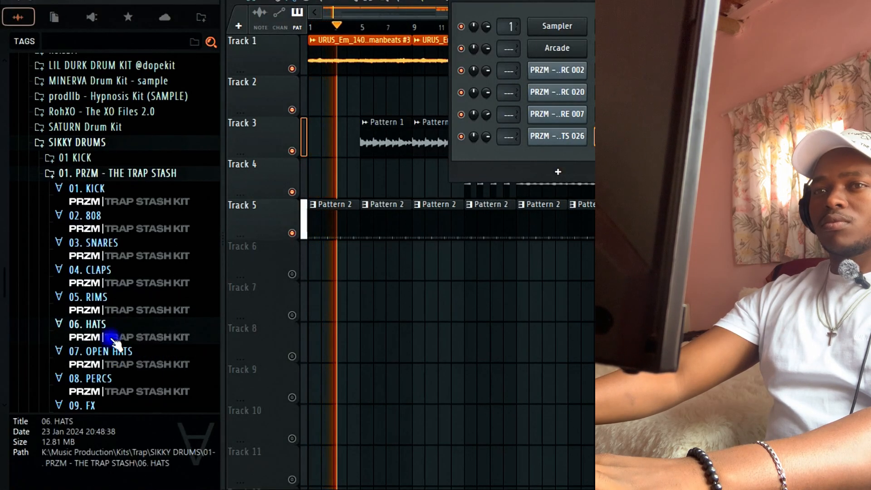
pyautogui.click(90, 378)
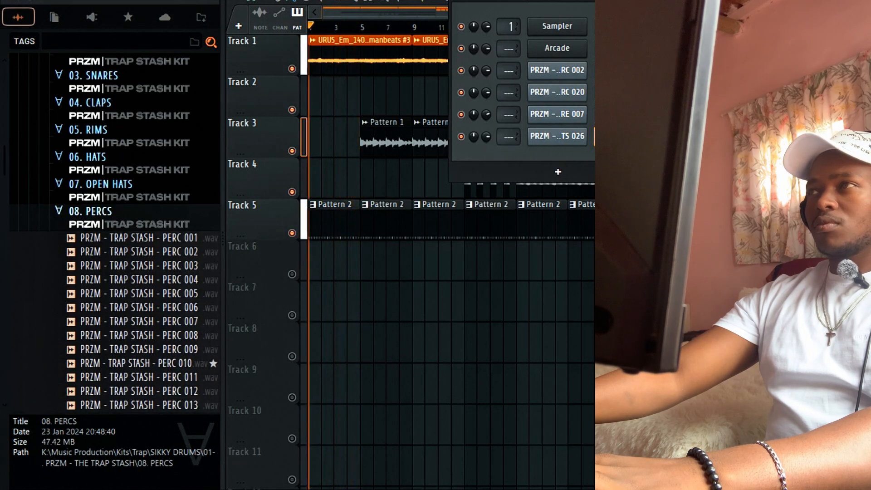
pyautogui.click(132, 376)
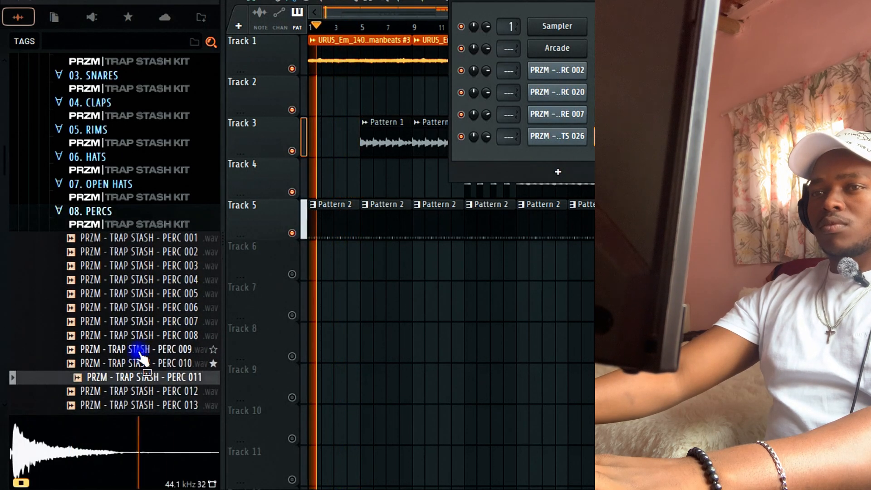
pyautogui.click(139, 350)
# Step: Audition Trap Stash percussion samples between PERC 037 and PERC 044, load PERC 044 into a new channel and close its settings
pyautogui.scroll(-10, 168, 349)
pyautogui.click(157, 308)
pyautogui.click(153, 337)
pyautogui.click(154, 350)
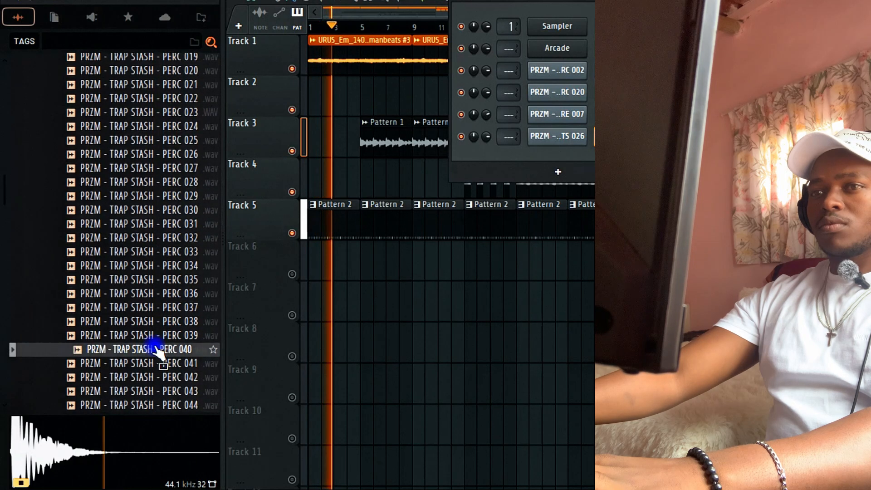
pyautogui.rightClick(157, 349)
pyautogui.click(113, 392)
pyautogui.click(121, 405)
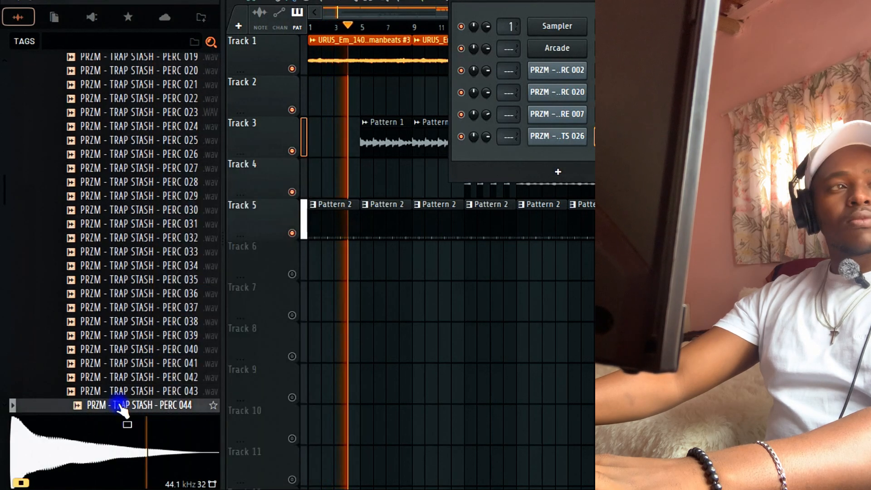
pyautogui.scroll(-4, 142, 385)
pyautogui.rightClick(175, 238)
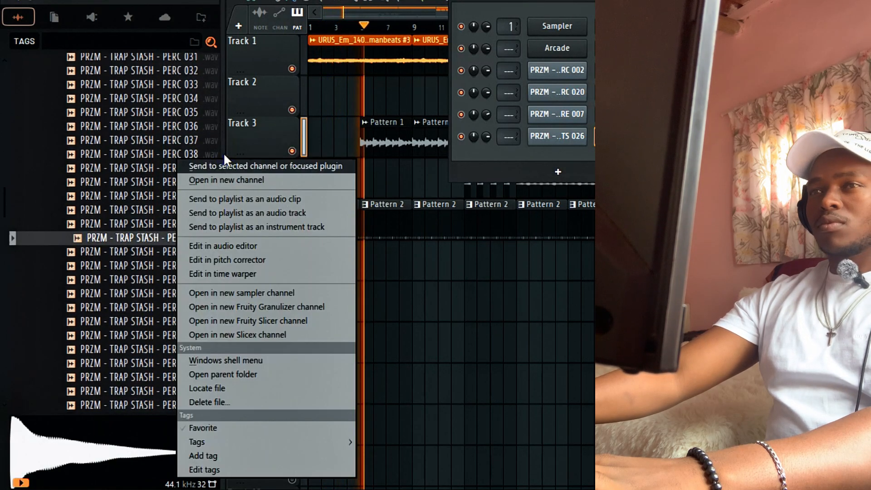
pyautogui.click(223, 179)
pyautogui.click(582, 158)
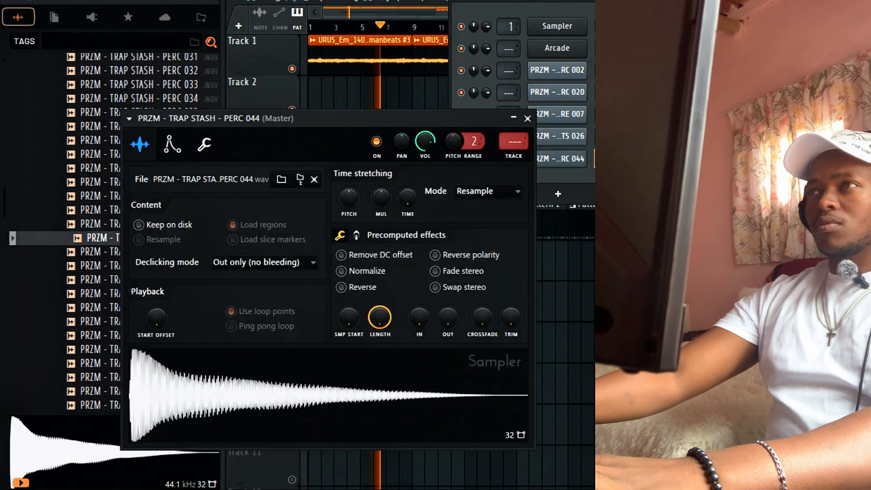
pyautogui.click(528, 118)
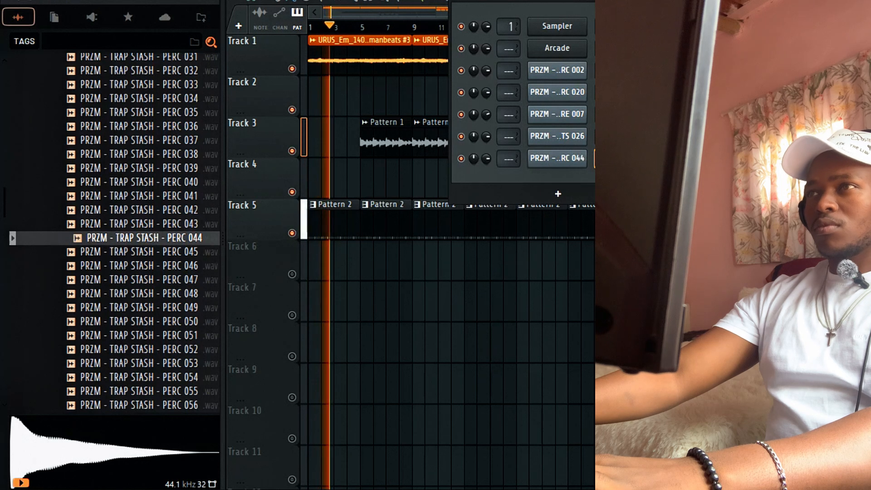
# Step: Audition the Trap Stash percussion samples between PERC 068 and PERC 072
pyautogui.scroll(-6, 88, 362)
pyautogui.click(152, 322)
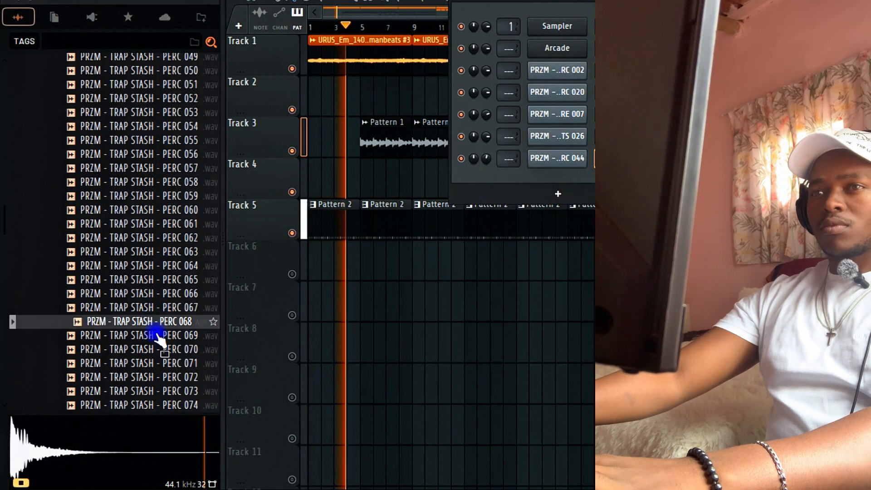
pyautogui.click(145, 335)
pyautogui.click(168, 363)
pyautogui.click(164, 377)
pyautogui.click(163, 363)
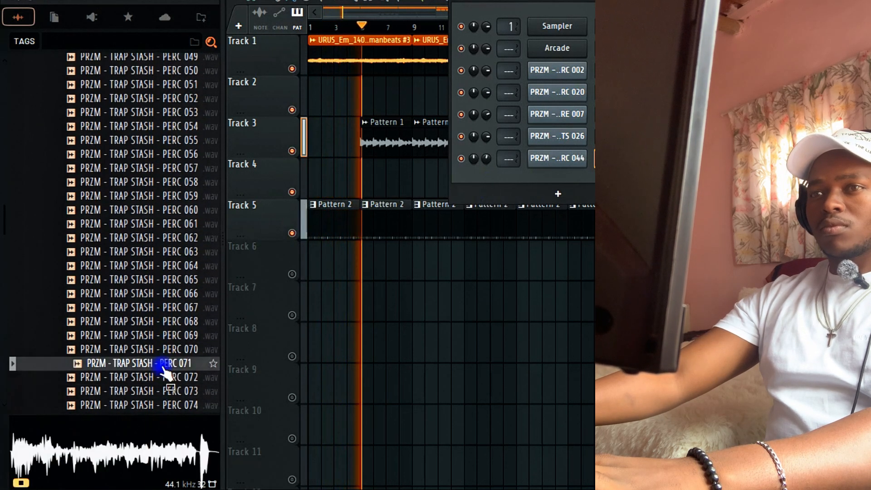
pyautogui.rightClick(159, 363)
pyautogui.click(141, 377)
# Step: Load PERC 072 into a new channel, close its settings, add a hit on step 3 and check playback
pyautogui.rightClick(152, 377)
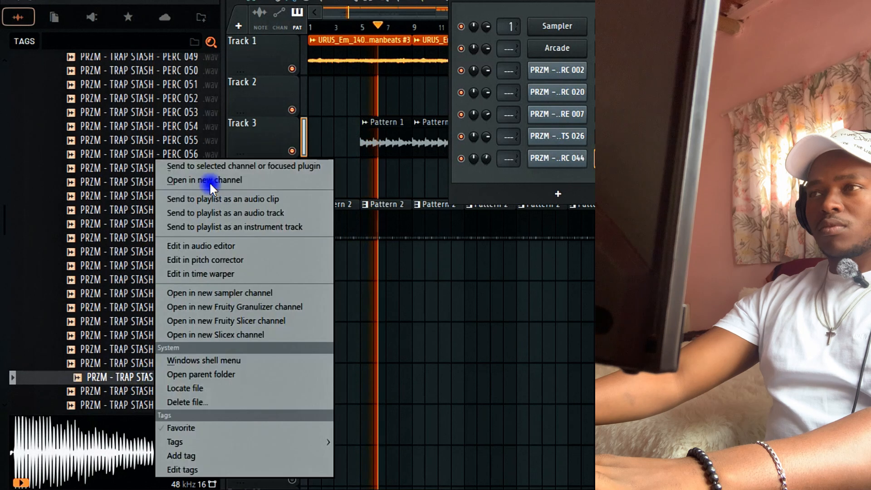
pyautogui.click(208, 181)
pyautogui.click(546, 137)
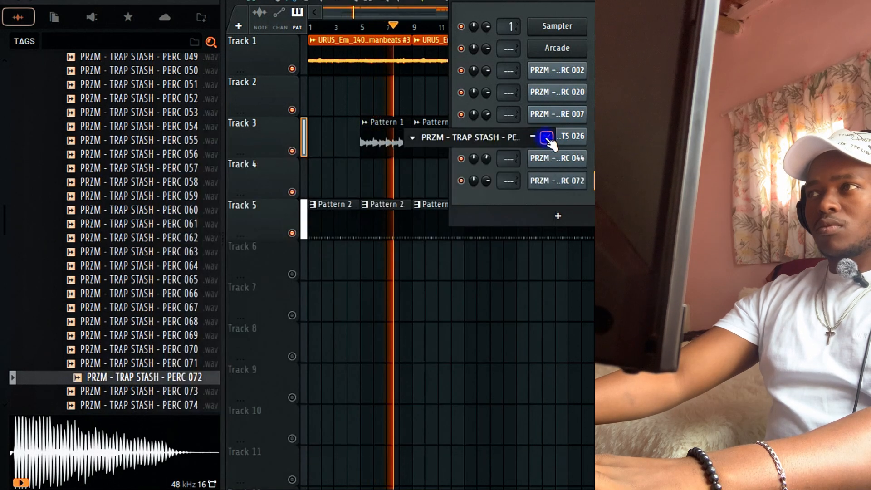
pyautogui.click(636, 180)
pyautogui.press('space')
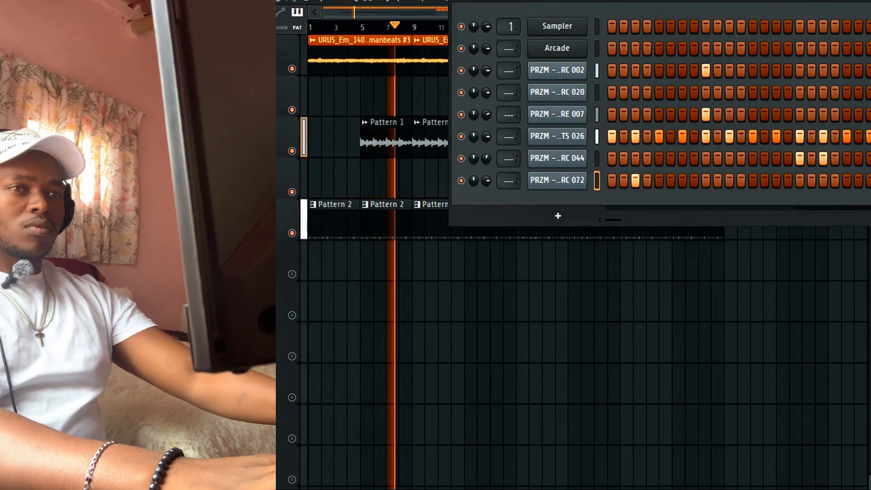
# Step: Load PERC 082 into a new channel and audition the PERC 098 and PERC 099 samples
pyautogui.rightClick(191, 159)
pyautogui.click(316, 182)
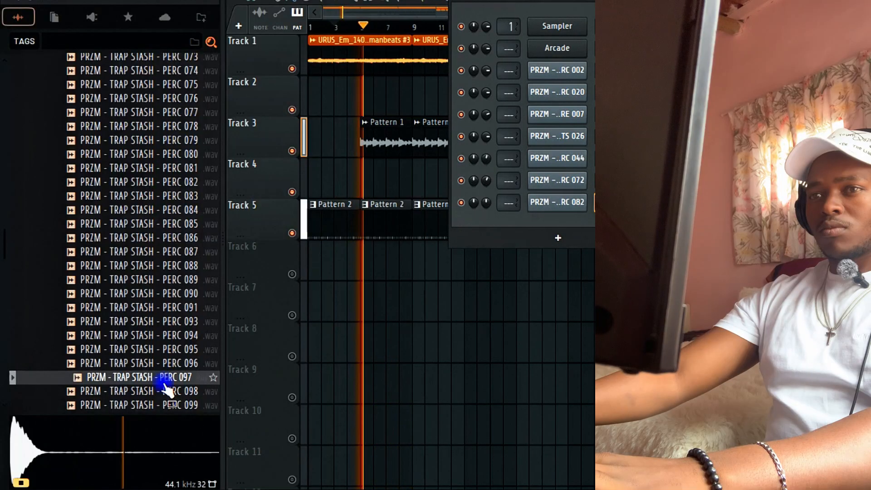
pyautogui.click(165, 390)
pyautogui.click(172, 401)
pyautogui.scroll(-6, 172, 399)
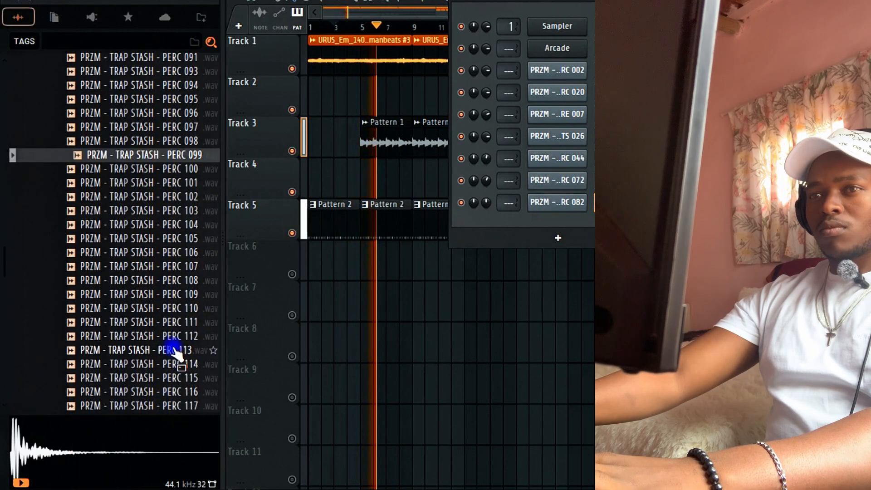
# Step: Audition Trap Stash percussion samples between PERC 113 and PERC 126, load PERC 125 into a new channel and close its settings
pyautogui.click(171, 351)
pyautogui.click(172, 377)
pyautogui.click(170, 391)
pyautogui.scroll(-4, 172, 397)
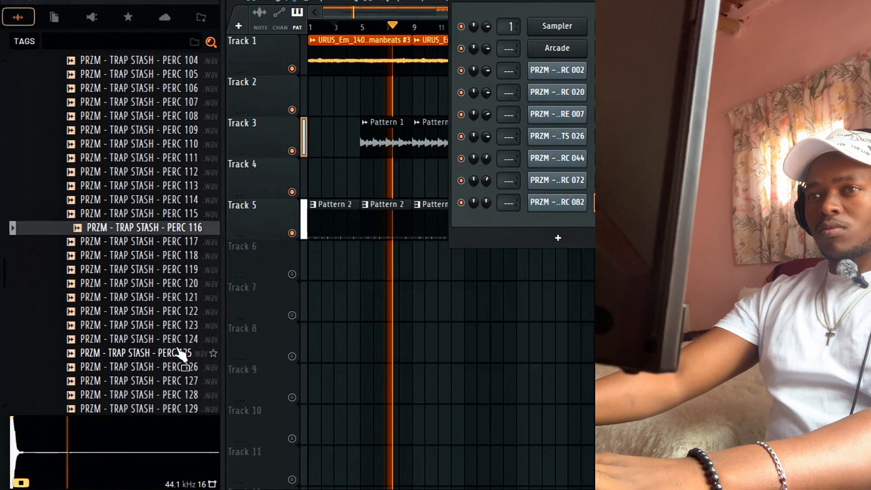
pyautogui.click(175, 362)
pyautogui.click(175, 349)
pyautogui.rightClick(175, 349)
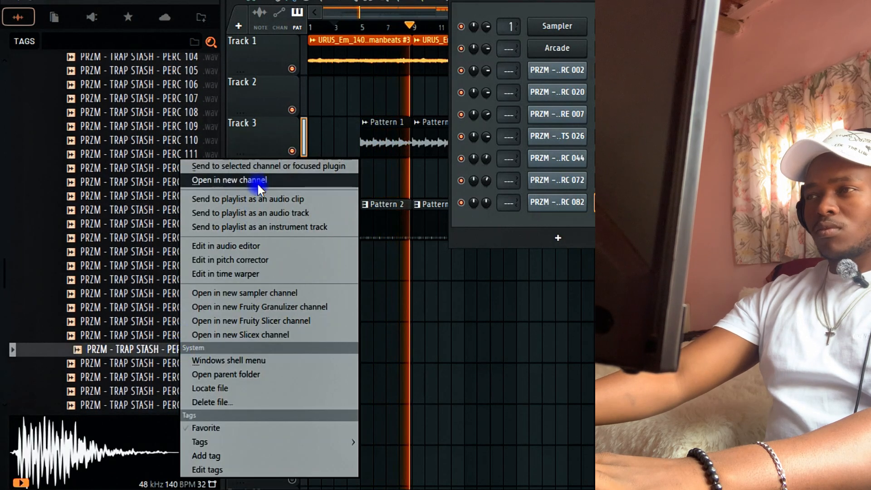
pyautogui.click(286, 179)
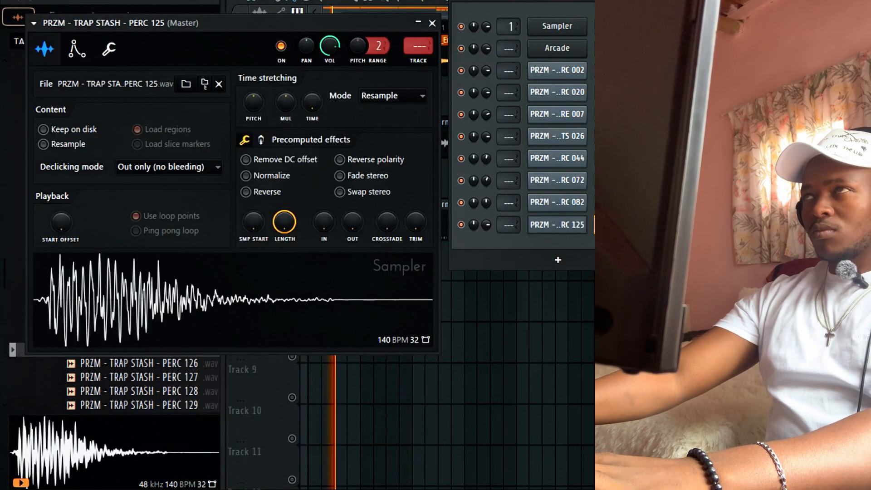
pyautogui.click(432, 23)
# Step: In the PERC 125 piano roll, place notes on steps 15 and 19, then select the first two bars and duplicate them
pyautogui.rightClick(552, 227)
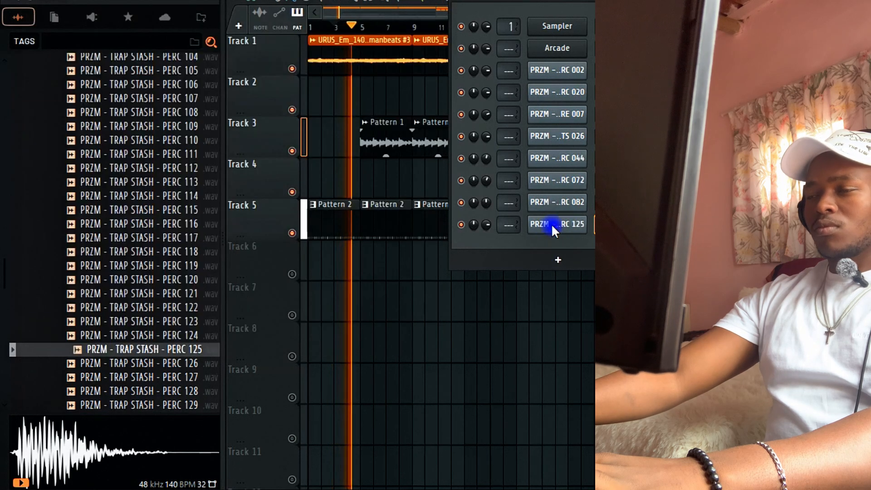
pyautogui.click(608, 223)
pyautogui.moveTo(451, 294); pyautogui.dragTo(403, 298)
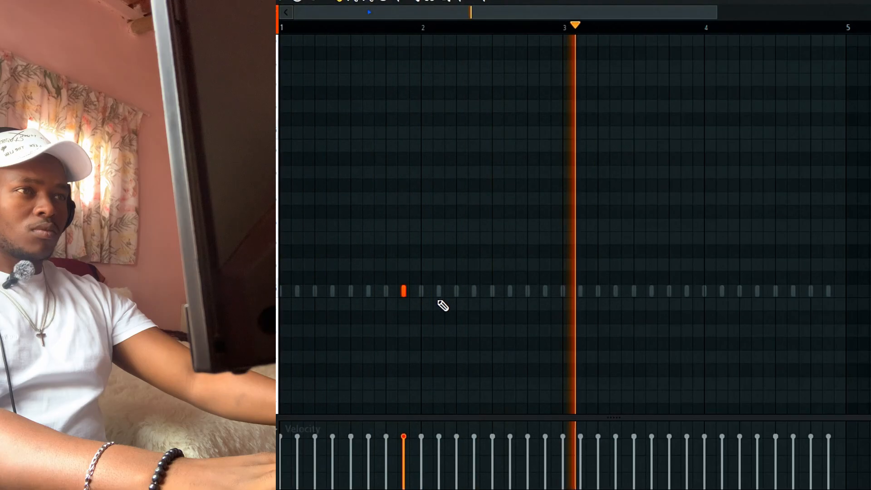
pyautogui.click(438, 292)
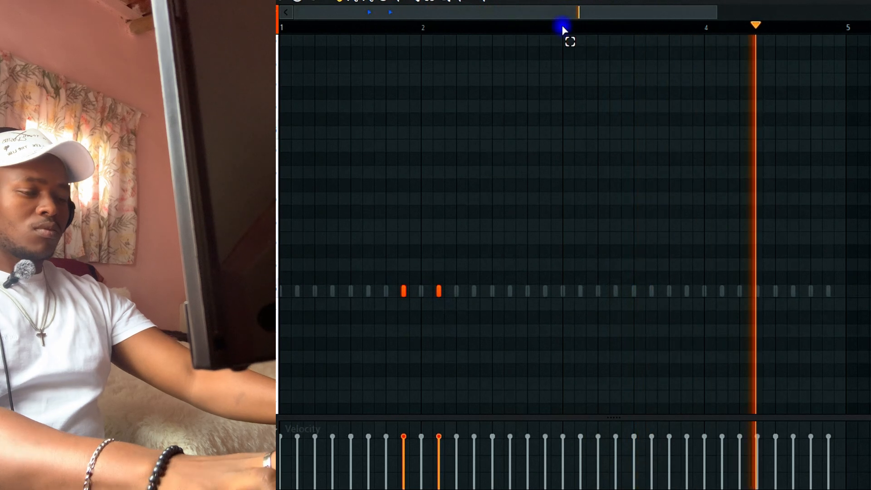
pyautogui.moveTo(563, 28); pyautogui.dragTo(282, 28)
pyautogui.hotkey('ctrl', 'b')
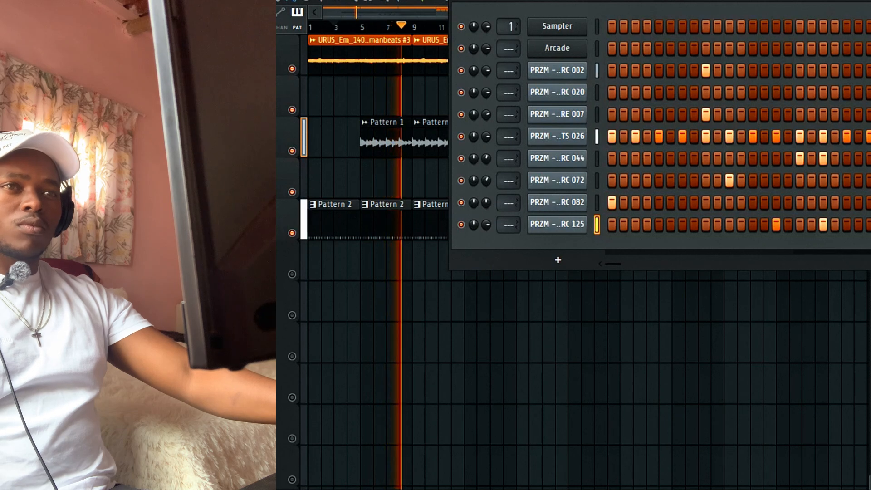
# Step: Load PERC 137 into a new channel, copy the PERC 125 hits into it and close its settings
pyautogui.rightClick(171, 160)
pyautogui.click(218, 292)
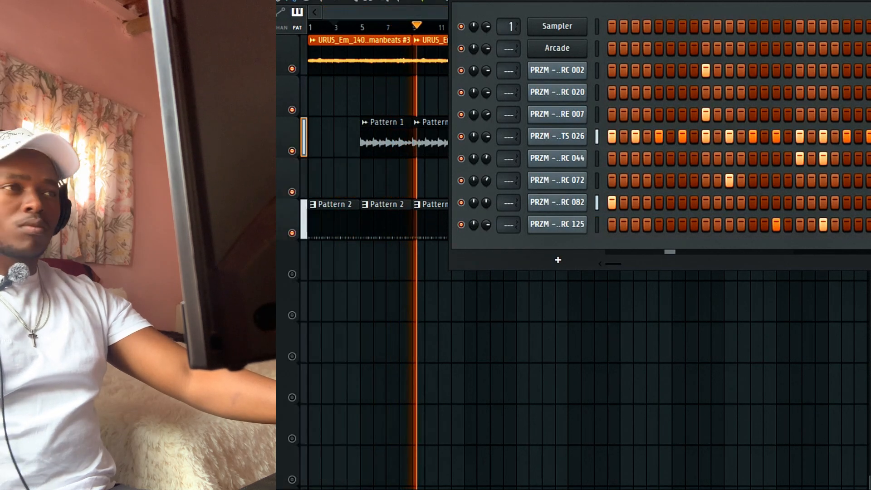
pyautogui.rightClick(584, 219)
pyautogui.click(732, 236)
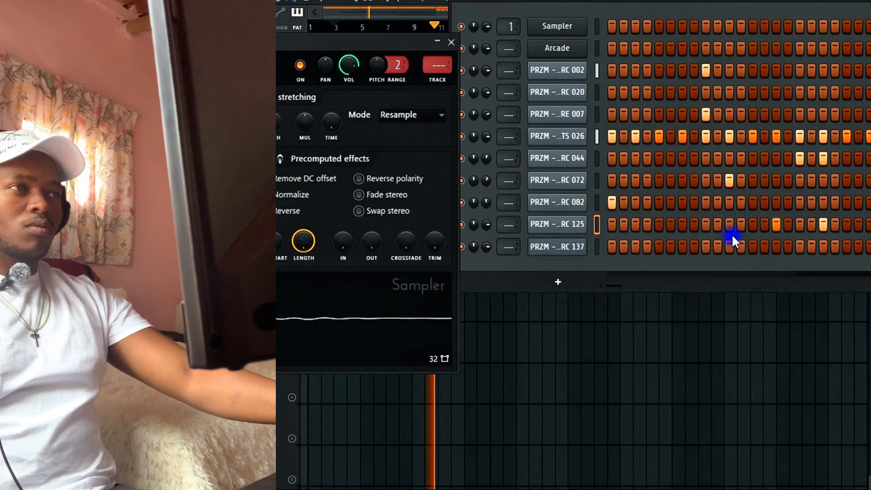
pyautogui.rightClick(566, 252)
pyautogui.click(738, 273)
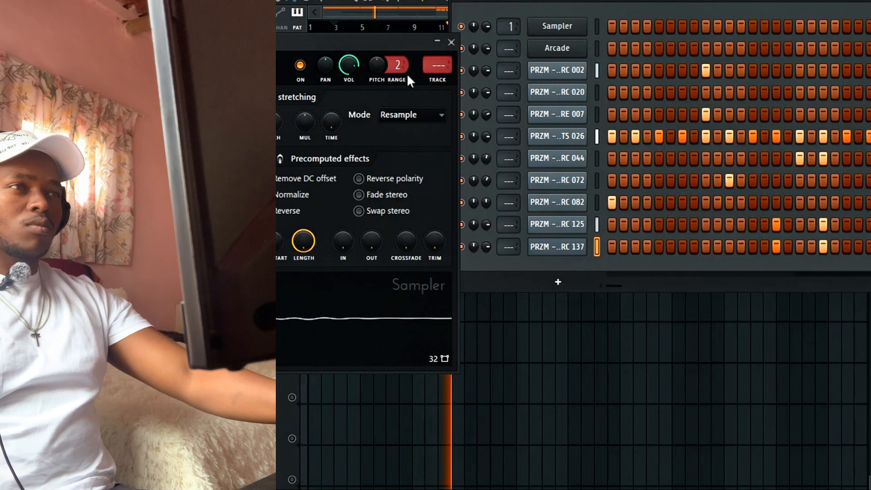
pyautogui.click(451, 42)
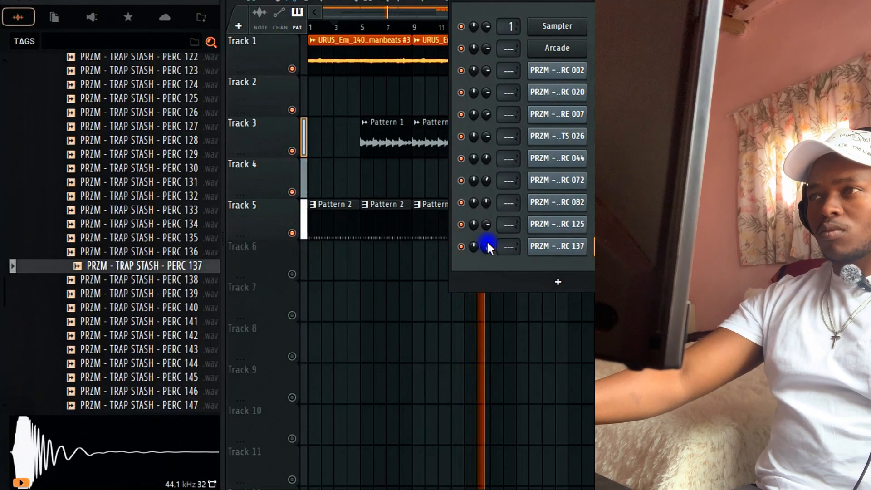
# Step: Adjust the PERC 137 channel's volume and audition the Trap Stash samples PERC 144 to PERC 147
pyautogui.rightClick(486, 246)
pyautogui.click(509, 248)
pyautogui.click(204, 363)
pyautogui.click(200, 378)
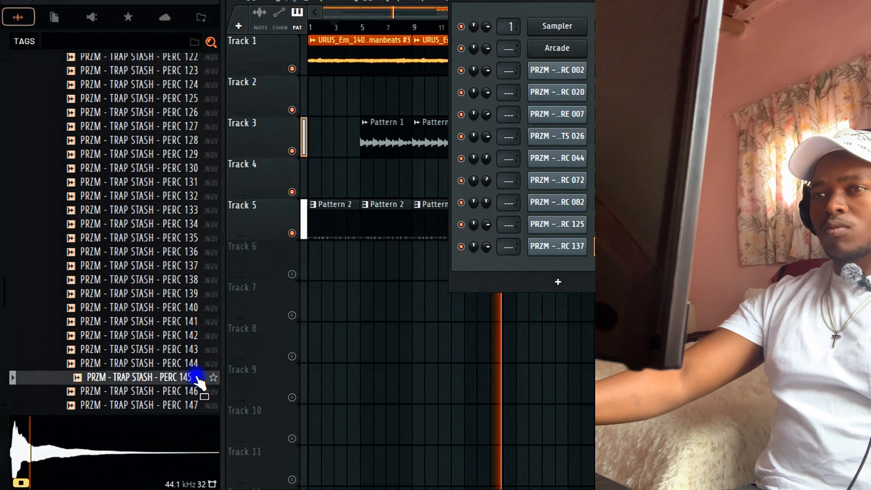
pyautogui.click(188, 391)
pyautogui.click(179, 404)
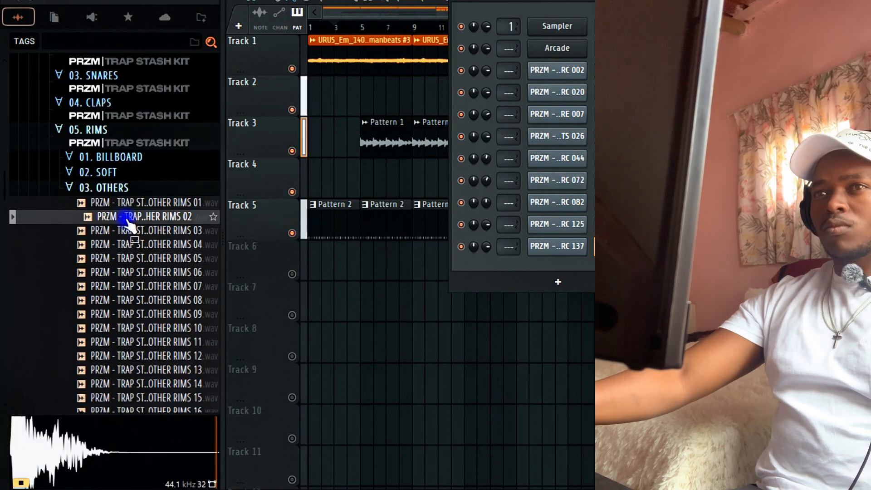
# Step: Audition the Trap Stash rims and replace the PERC 125 and PERC 137 samples with RIM 148 and OTHER RIMS 14
pyautogui.click(131, 232)
pyautogui.click(129, 245)
pyautogui.click(135, 259)
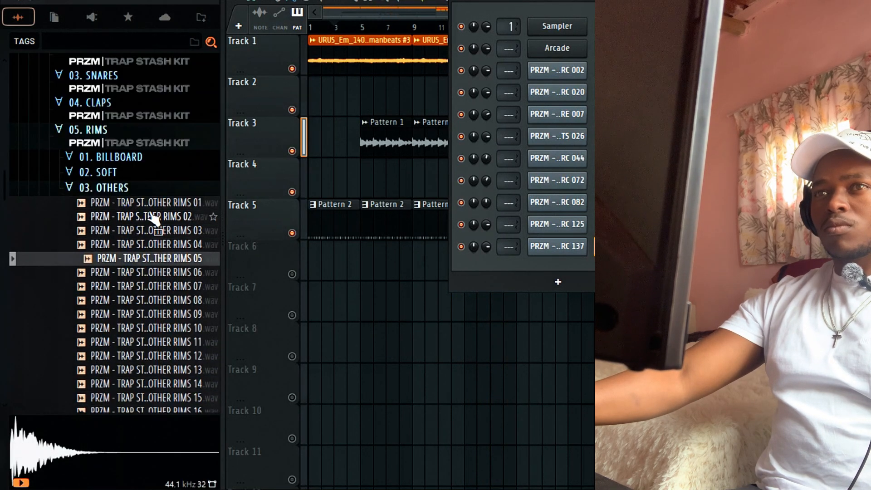
pyautogui.rightClick(143, 253)
pyautogui.click(206, 171)
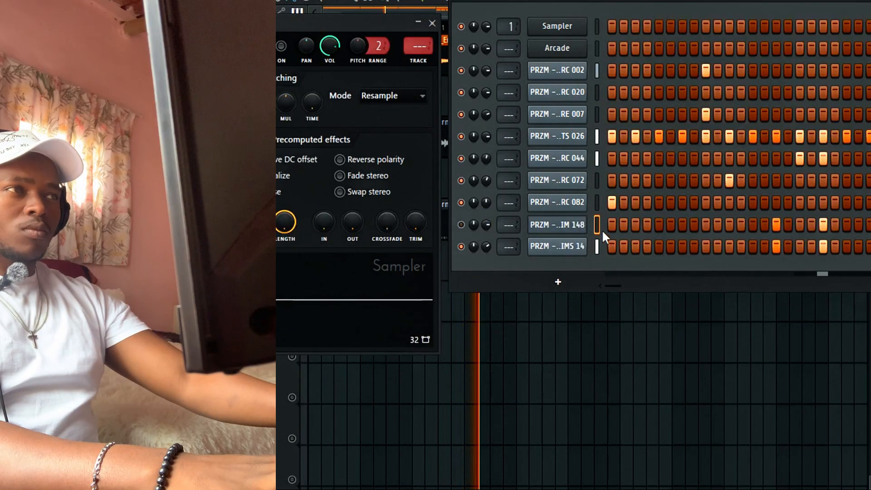
# Step: Check the OTHER RIMS 14 channel's settings, then close both open sampler windows
pyautogui.click(574, 247)
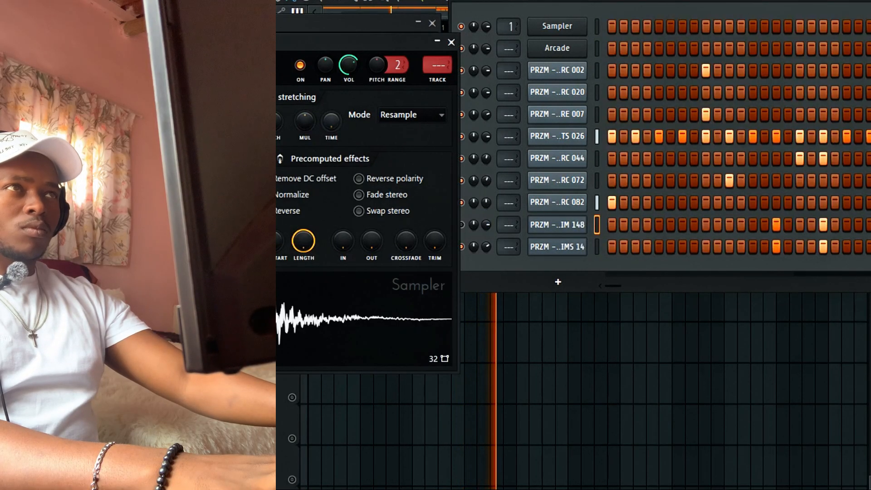
pyautogui.rightClick(340, 157)
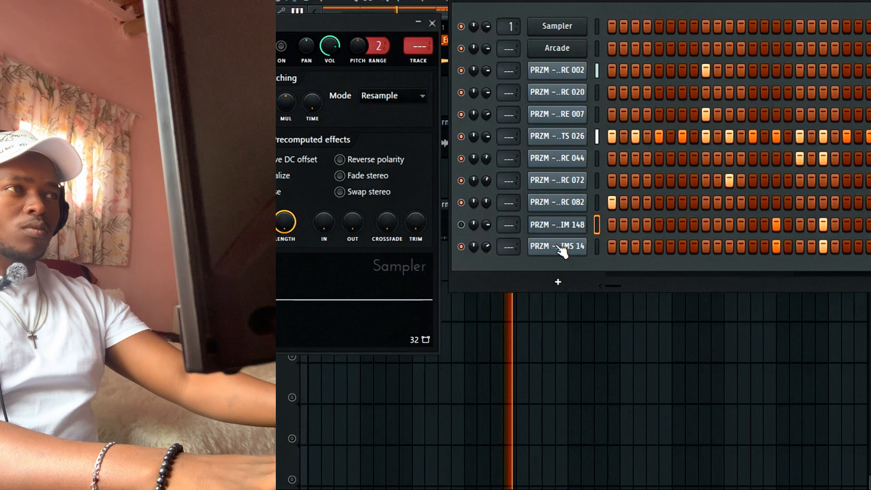
pyautogui.click(588, 248)
pyautogui.click(450, 42)
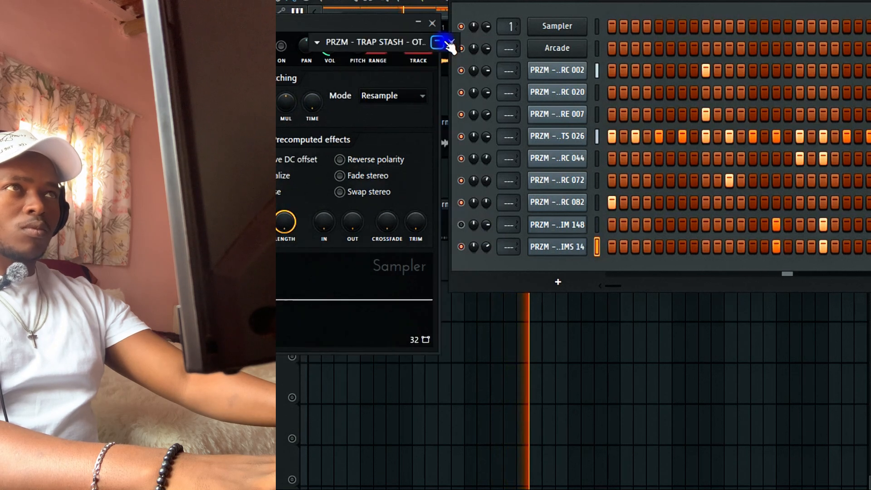
pyautogui.click(432, 24)
# Step: Replace the OTHER RIMS 14 sample with snare 062, adjust its channel volume, and mute and unmute it to compare during playback
pyautogui.press('space')
pyautogui.rightClick(165, 161)
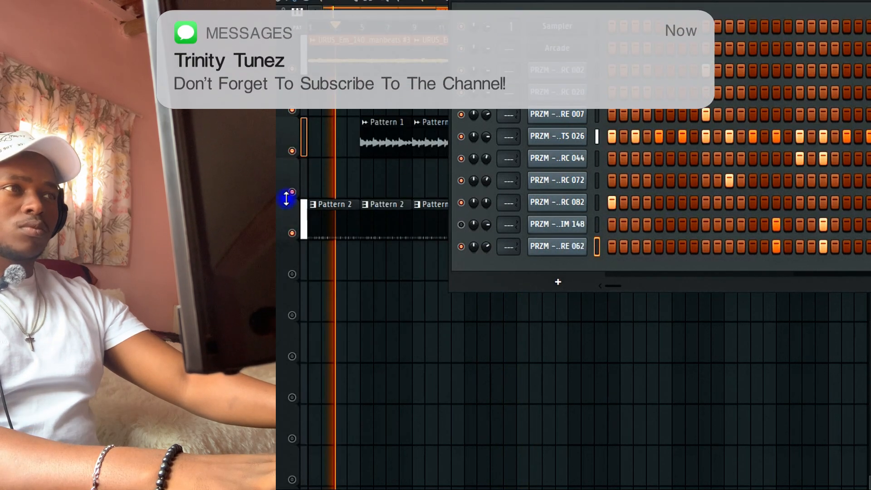
pyautogui.moveTo(486, 246); pyautogui.dragTo(486, 258)
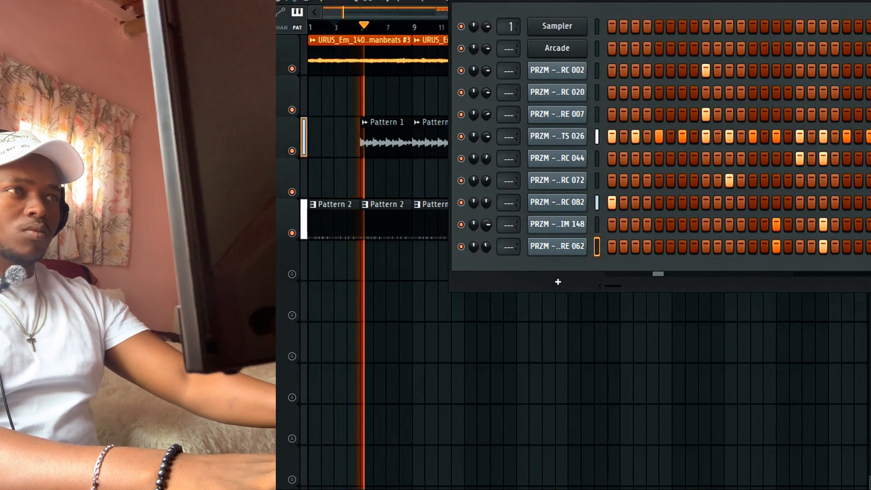
pyautogui.click(461, 247)
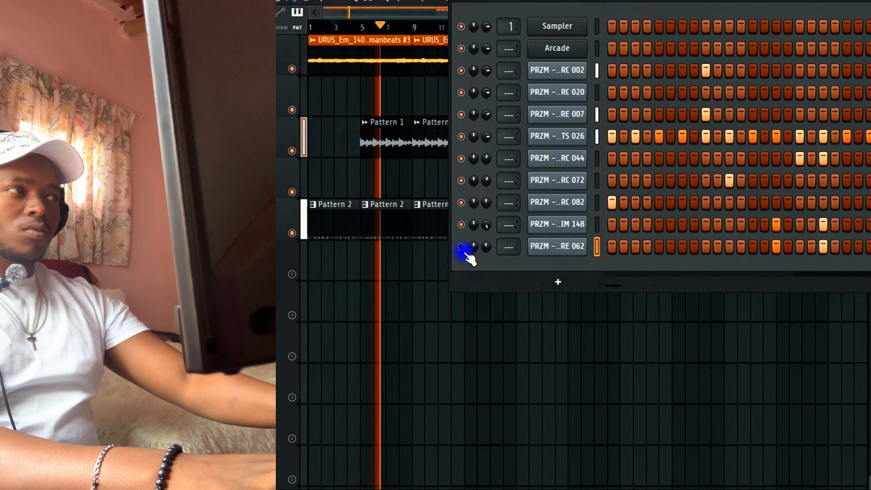
pyautogui.click(461, 246)
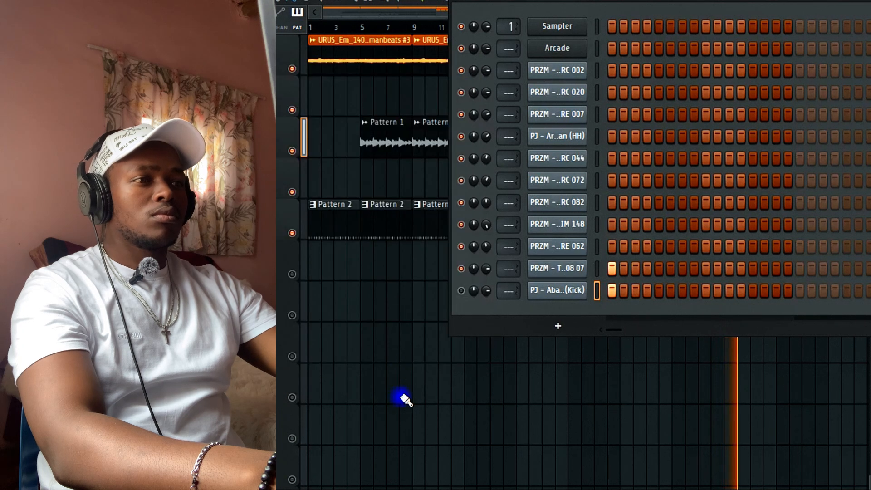
# Step: Place the kick and 808 pattern on Track 6 at bars 1 and 9, and duplicate all Pattern 2 clips on Track 5
pyautogui.press('F6')
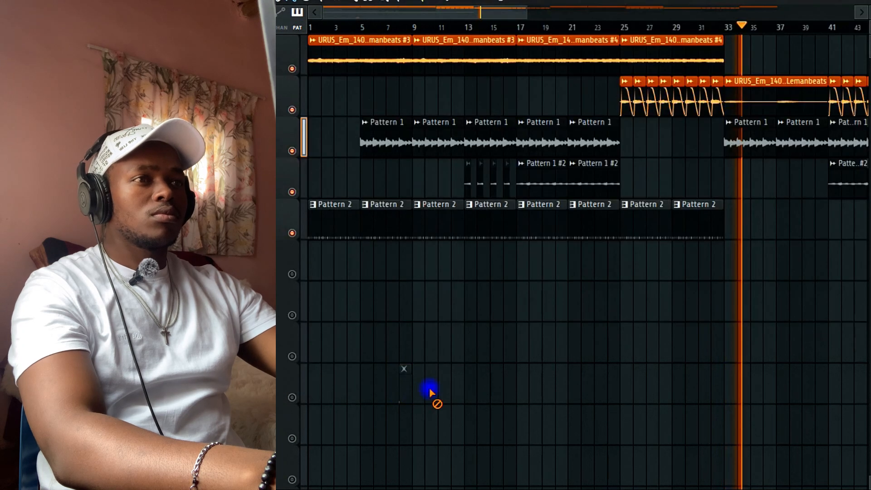
pyautogui.click(411, 271)
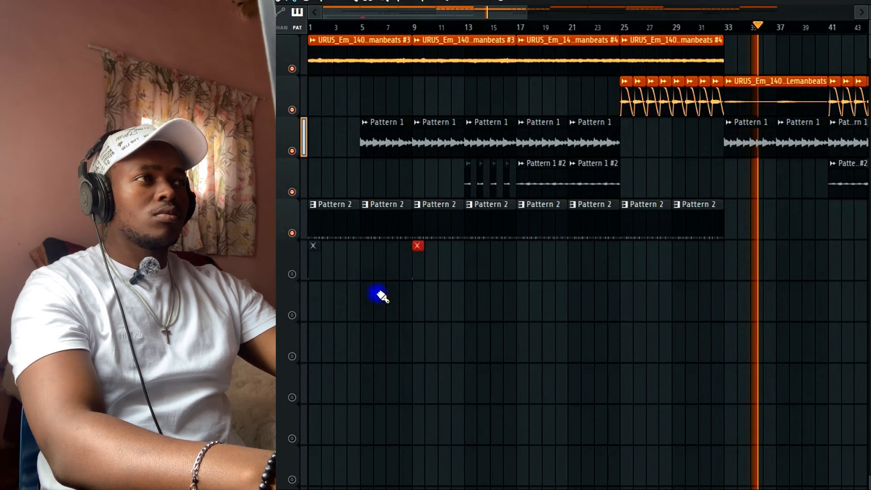
pyautogui.moveTo(751, 220); pyautogui.dragTo(307, 227)
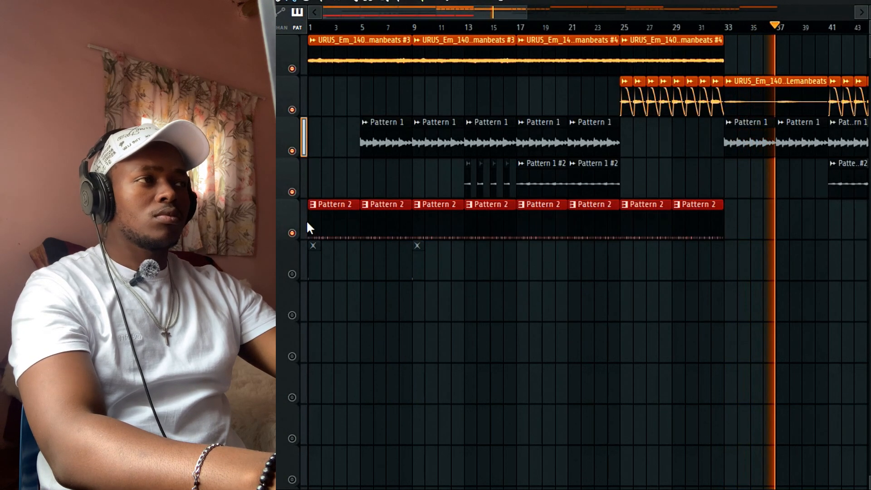
pyautogui.hotkey('ctrl', 'b')
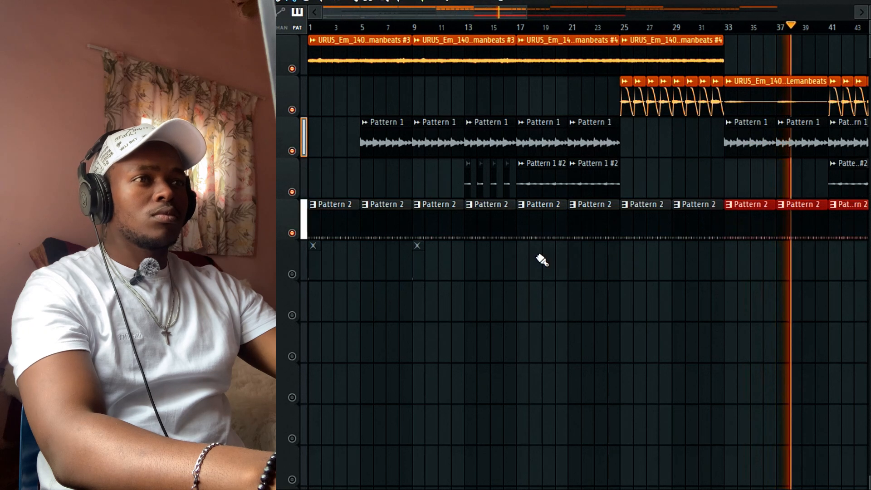
# Step: Select the clips on Track 6, duplicate them twice along the timeline and bring back the channel rack
pyautogui.moveTo(542, 260); pyautogui.dragTo(308, 259)
pyautogui.hotkey('ctrl', 'b')
pyautogui.hotkey('ctrl', 'b')
pyautogui.press('F6')
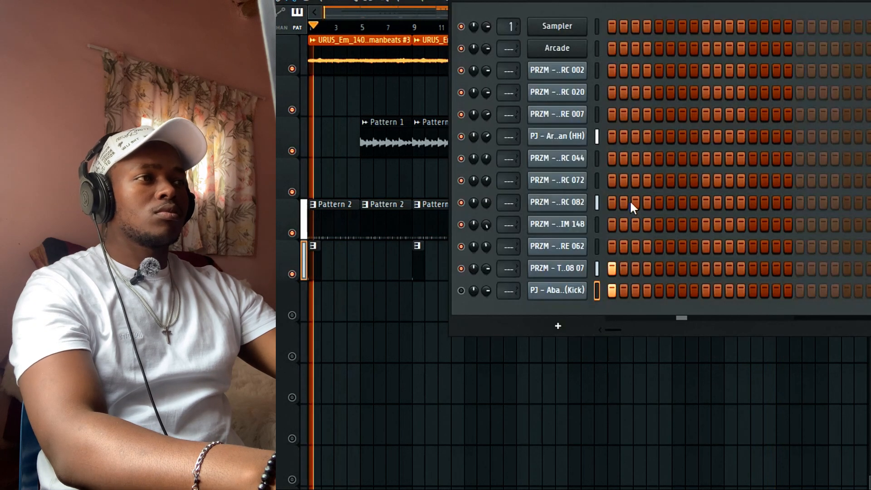
# Step: In the 808 07 channel's piano roll, extend the first note to a full bar with legato and lower it an octave to F#5
pyautogui.rightClick(583, 272)
pyautogui.click(663, 273)
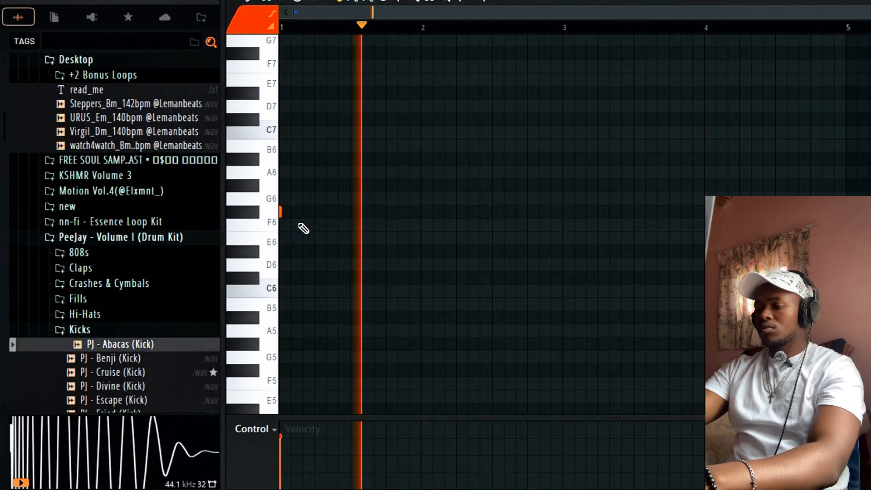
pyautogui.hotkey('ctrl', 'l')
pyautogui.hotkey('ctrl', 'Down')
pyautogui.press('space')
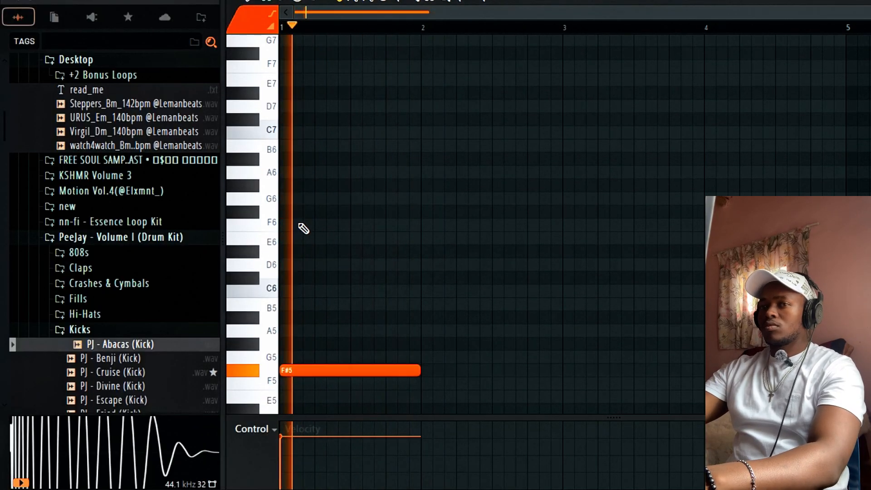
# Step: Add F#5 notes on steps 7 and 13 of the 808 while checking playback, and join the three notes with legato
pyautogui.scroll(-3, 307, 237)
pyautogui.press('space')
pyautogui.moveTo(335, 313); pyautogui.dragTo(338, 294)
pyautogui.press('space')
pyautogui.press('space')
pyautogui.press('space')
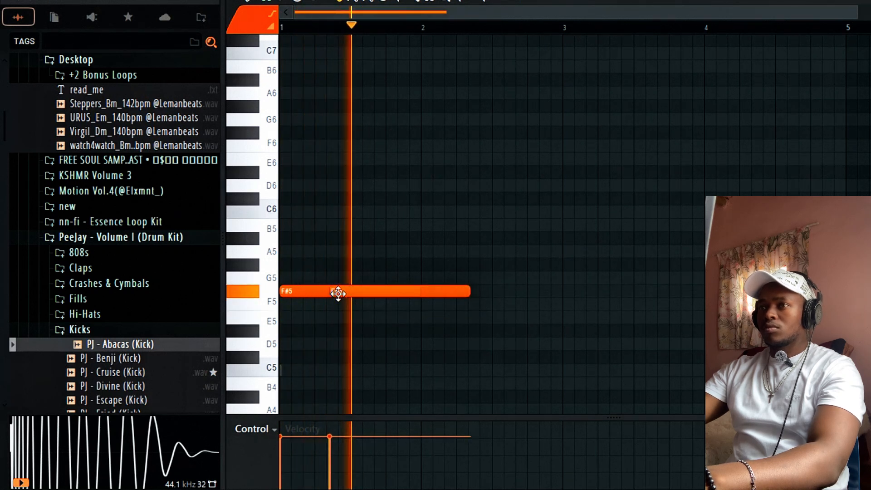
pyautogui.click(384, 290)
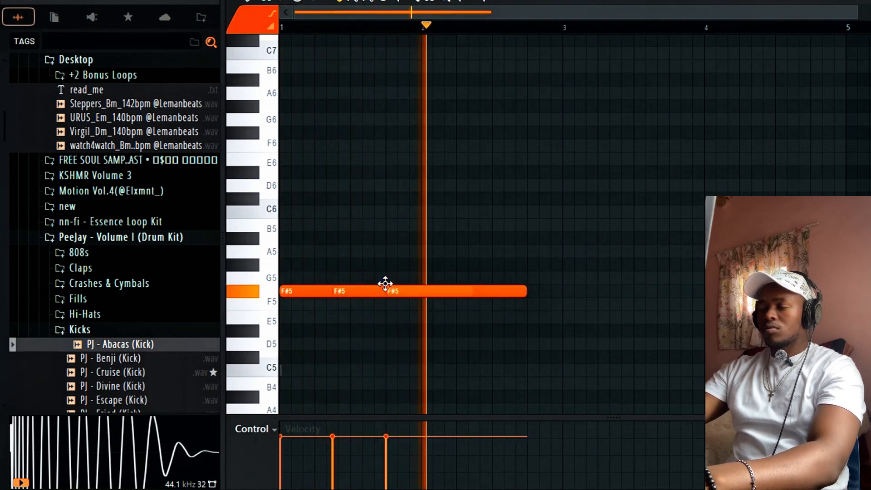
pyautogui.hotkey('ctrl', 'l')
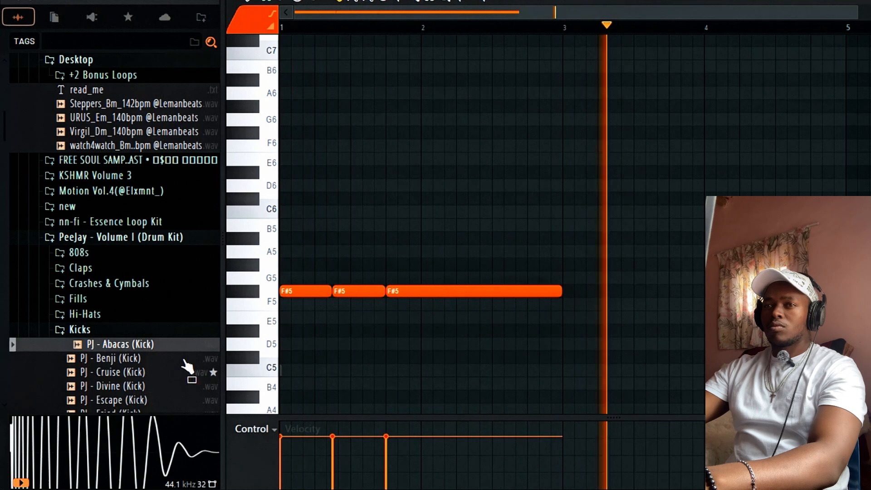
# Step: Collapse the PeeJay drum kit, select SPINZ 01 from the Trap Stash 808 samples and play the 808 line
pyautogui.click(122, 241)
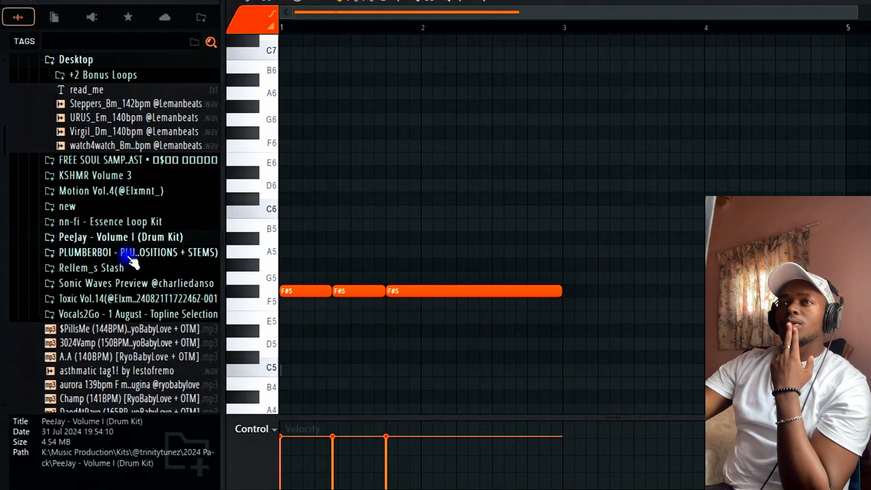
pyautogui.scroll(10, 138, 249)
pyautogui.scroll(-20, 140, 252)
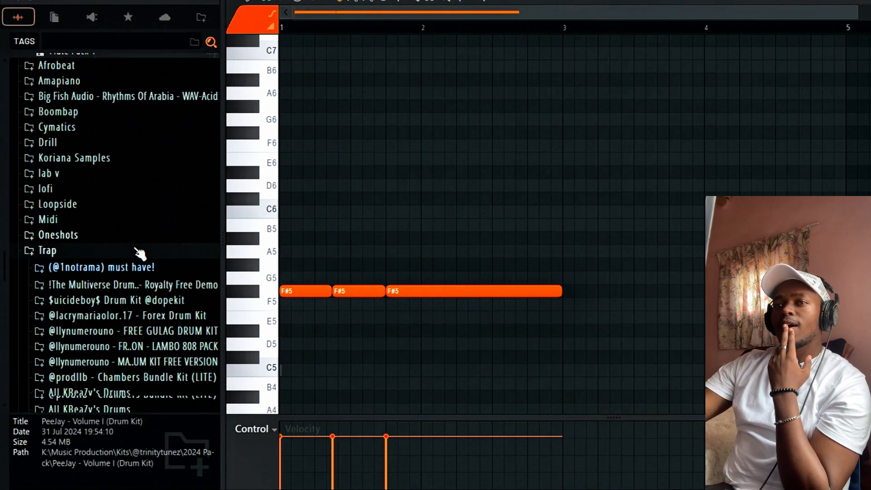
pyautogui.click(139, 254)
pyautogui.press('space')
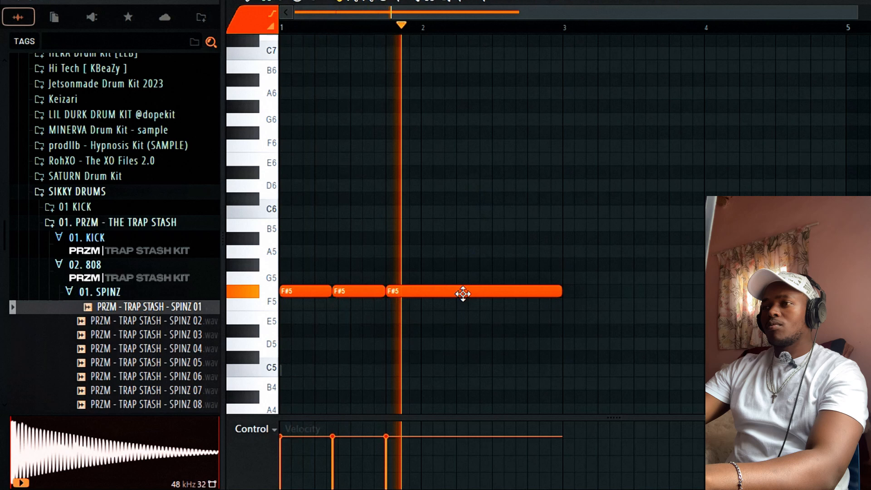
pyautogui.press('space')
pyautogui.press('space')
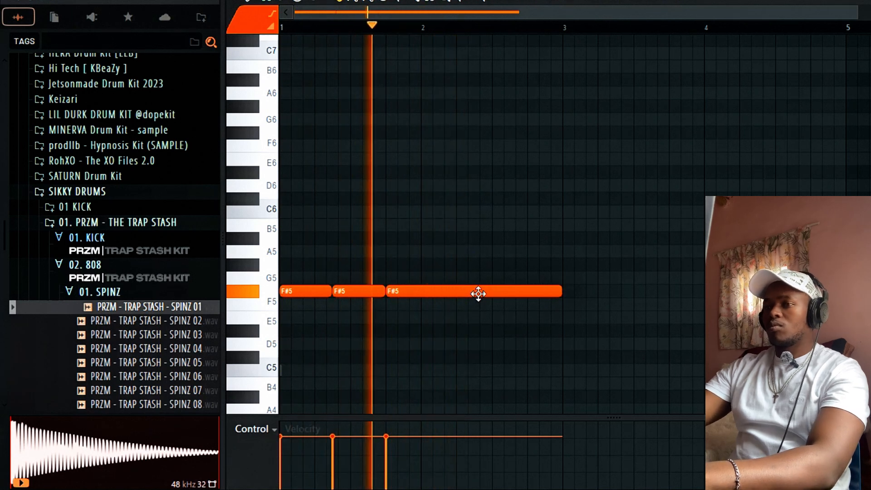
# Step: Try the 808 notes in different octaves during playback and leave them at F#6
pyautogui.press('space')
pyautogui.hotkey('ctrl', 'Down')
pyautogui.press('space')
pyautogui.hotkey('ctrl', 'Up')
pyautogui.hotkey('ctrl', 'Up')
pyautogui.press('space')
pyautogui.press('space')
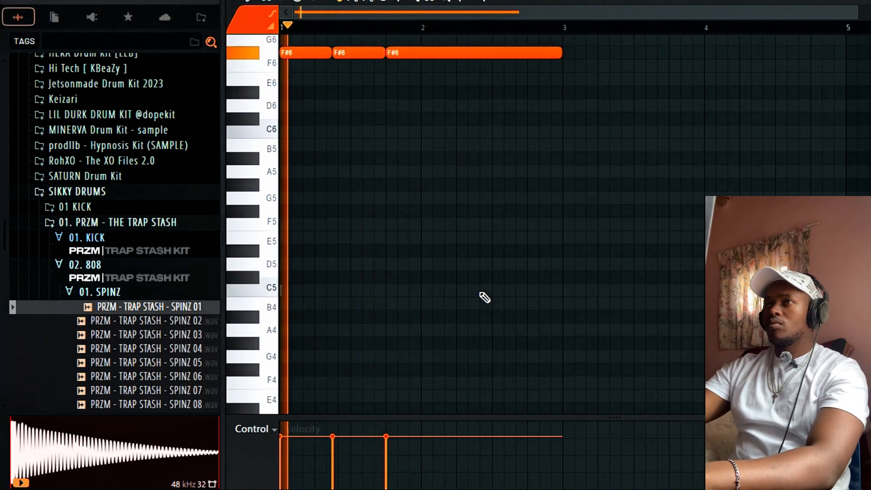
pyautogui.scroll(3, 431, 254)
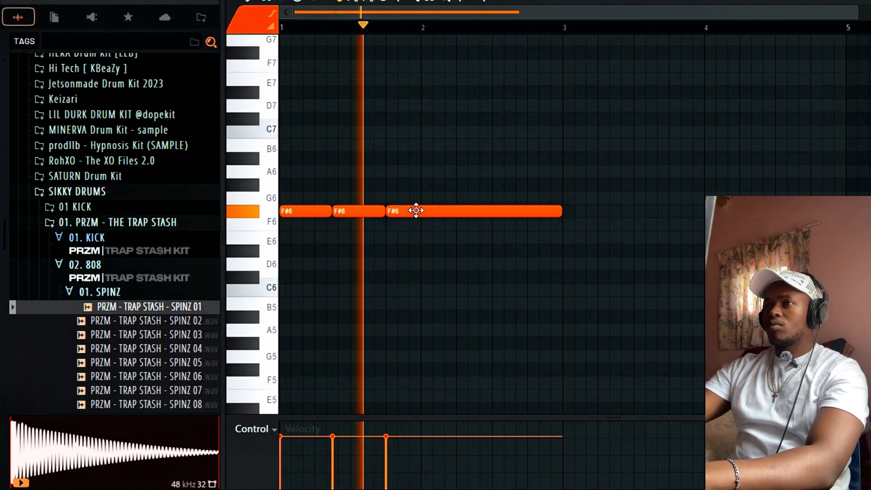
# Step: Delete the third 808 note, place a short F#6 note on step 15 and add another short F#6 note just before it
pyautogui.rightClick(399, 211)
pyautogui.press('space')
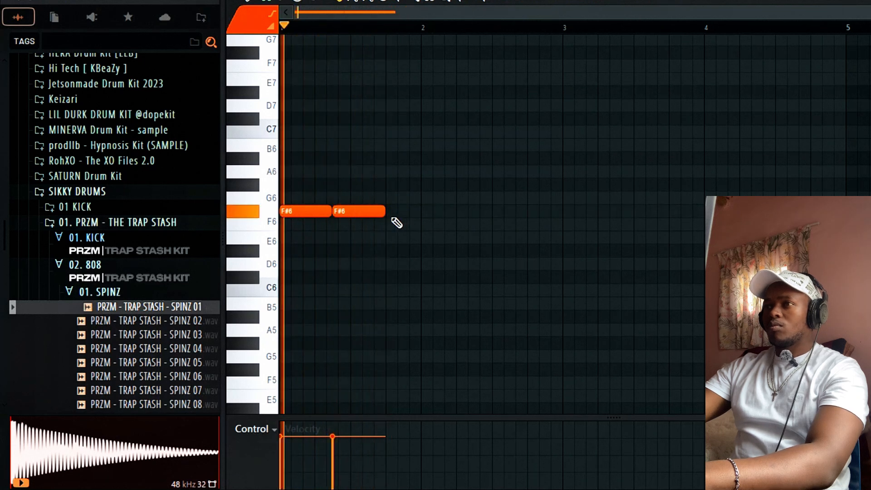
pyautogui.click(386, 209)
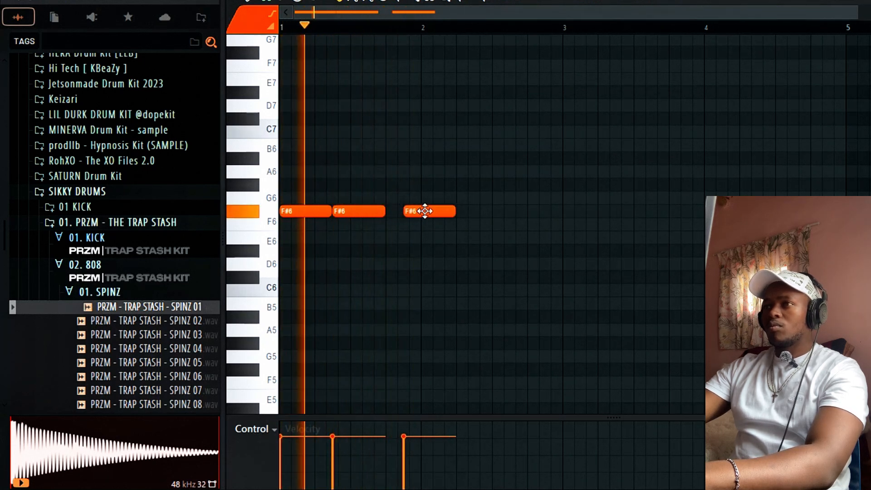
pyautogui.moveTo(455, 210); pyautogui.dragTo(420, 219)
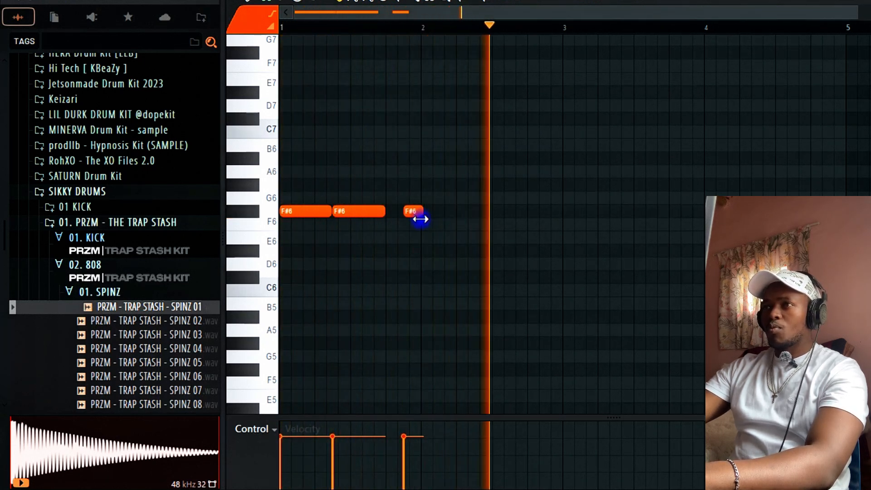
pyautogui.click(381, 211)
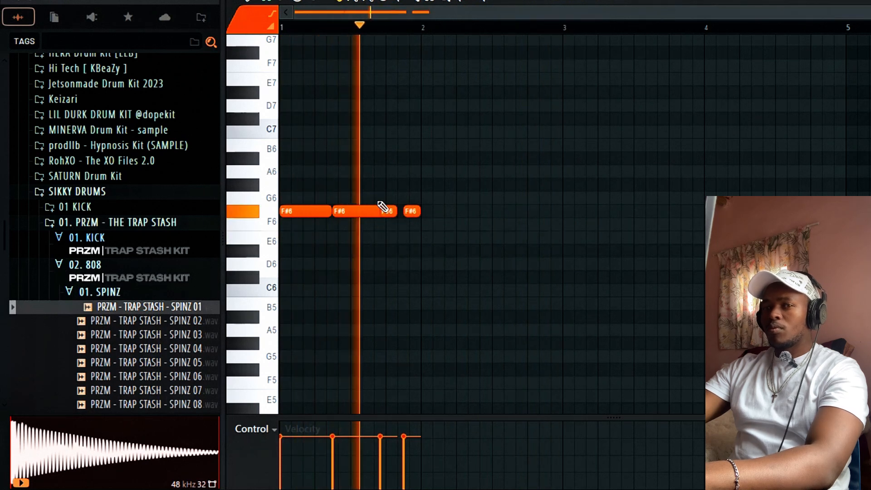
# Step: Extend the 808 line into bar 2 by adding F#6 notes on steps 5, 11 and 13 during playback
pyautogui.press('space')
pyautogui.press('space')
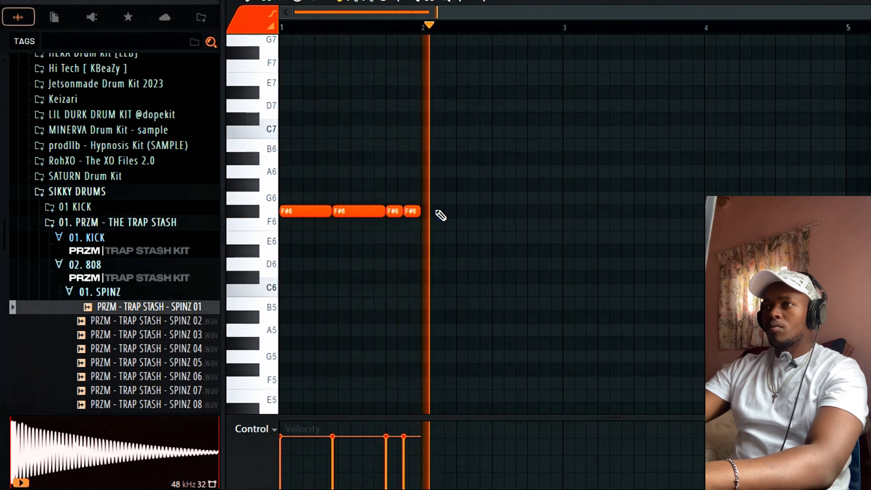
pyautogui.click(458, 212)
pyautogui.moveTo(404, 59); pyautogui.dragTo(398, 38)
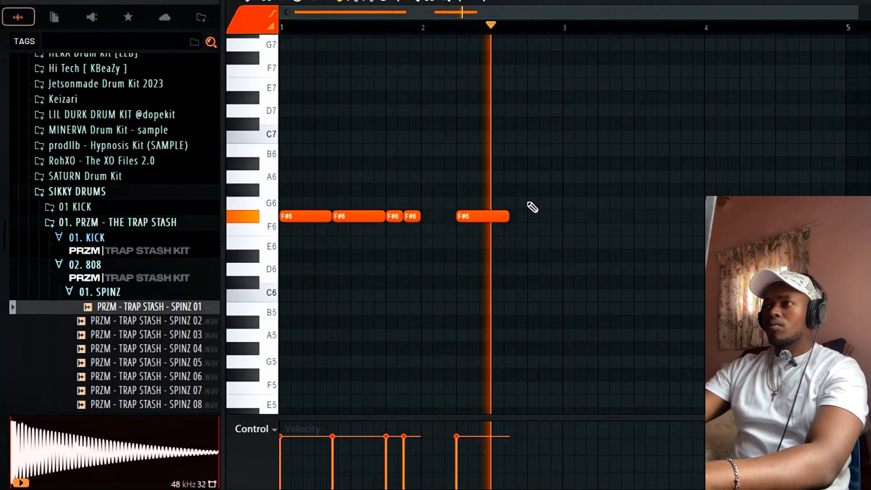
pyautogui.click(508, 218)
pyautogui.moveTo(519, 218); pyautogui.dragTo(525, 216)
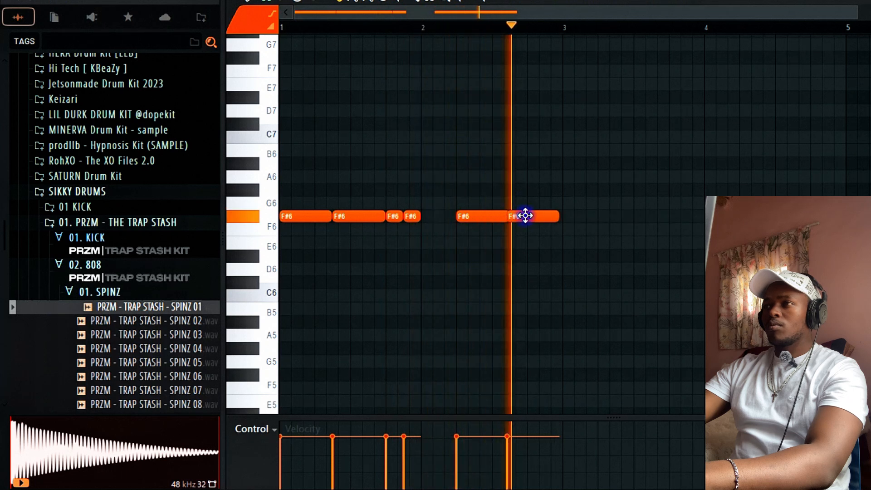
pyautogui.press('space')
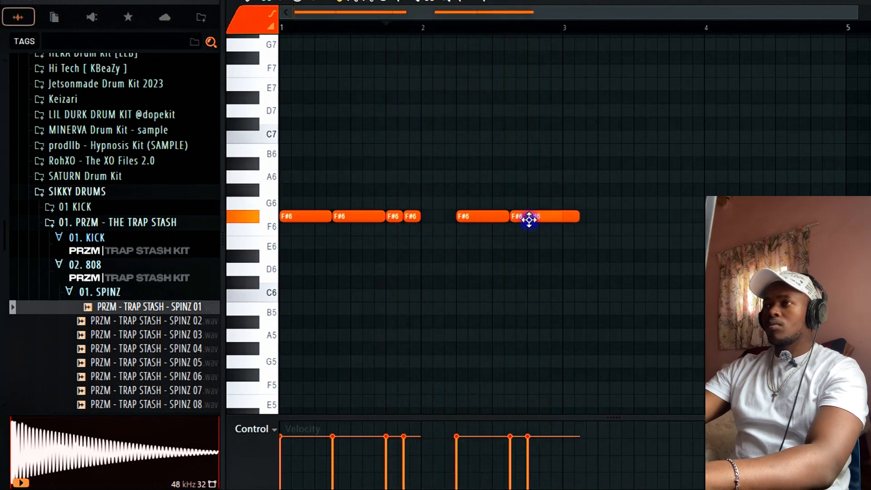
# Step: Shorten the last F#6 note in bar 2 and add short F#6 notes right after it, filling up to bar 3
pyautogui.click(542, 228)
pyautogui.rightClick(555, 231)
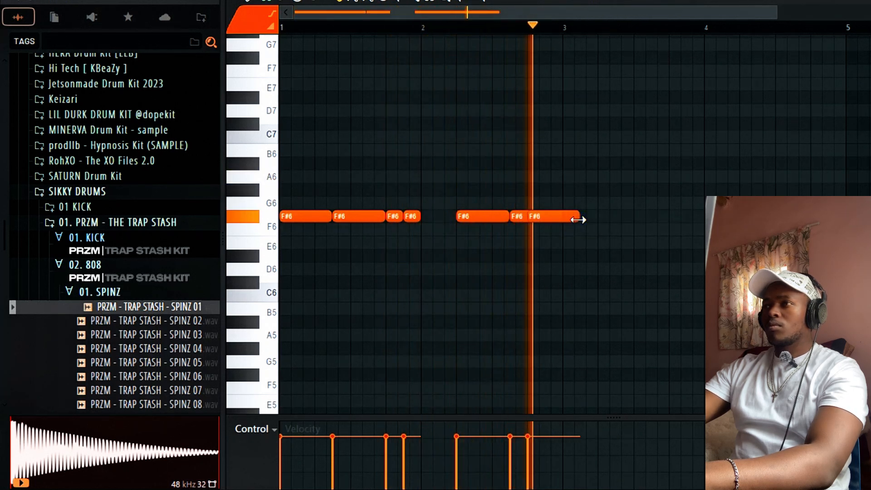
pyautogui.moveTo(579, 219); pyautogui.dragTo(526, 225)
pyautogui.press('space')
pyautogui.click(535, 216)
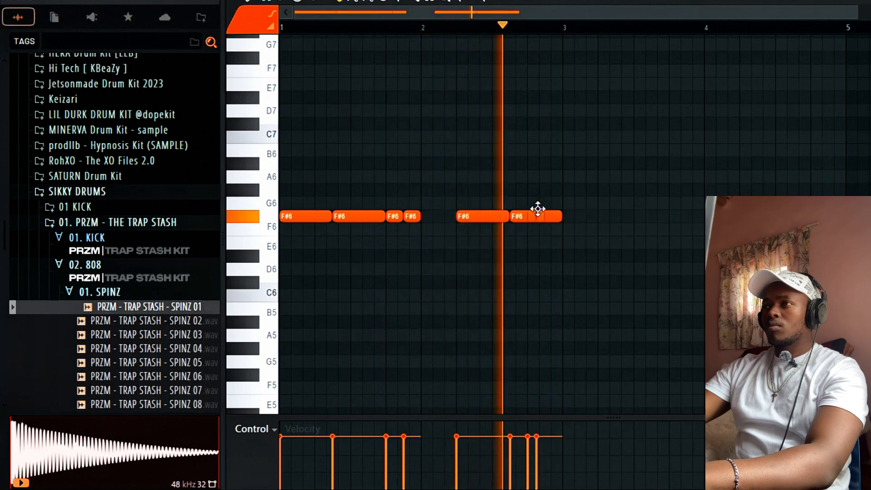
pyautogui.moveTo(534, 209); pyautogui.dragTo(540, 216)
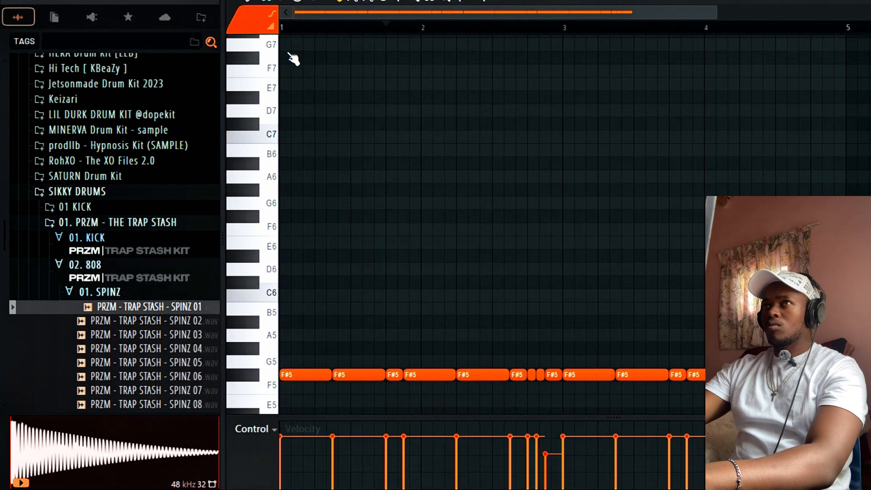
# Step: Play the 808 line, move bar 4's F#5 note earlier to meet the end of the C#6, and split it into two short notes
pyautogui.press('space')
pyautogui.scroll(-3, 612, 231)
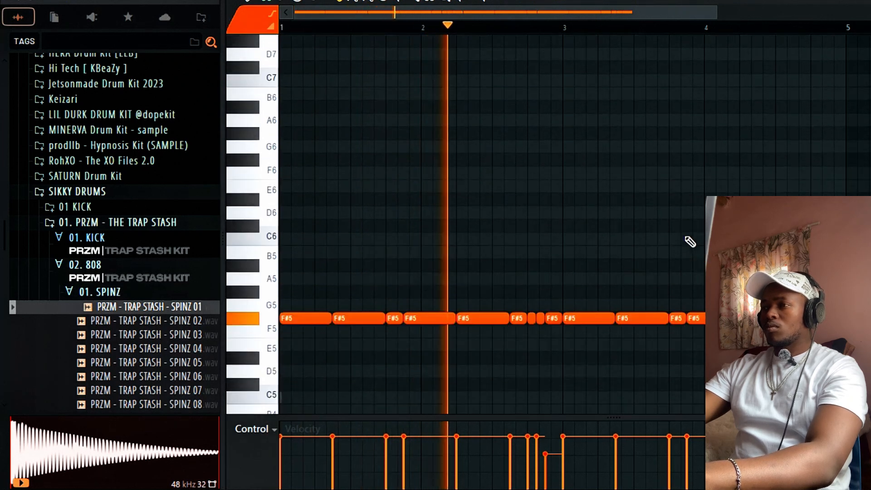
pyautogui.scroll(1, 690, 242)
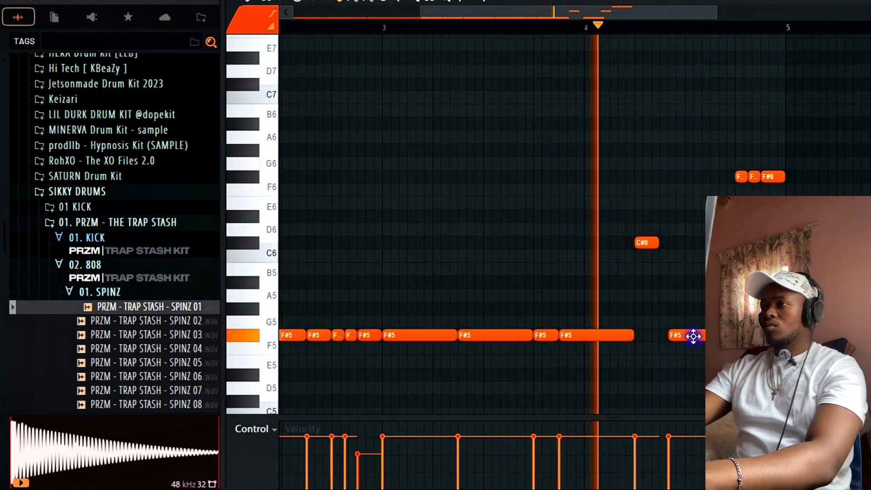
pyautogui.moveTo(693, 336)
pyautogui.mouseDown()
pyautogui.moveTo(717, 336)
pyautogui.moveTo(684, 329)
pyautogui.mouseUp()
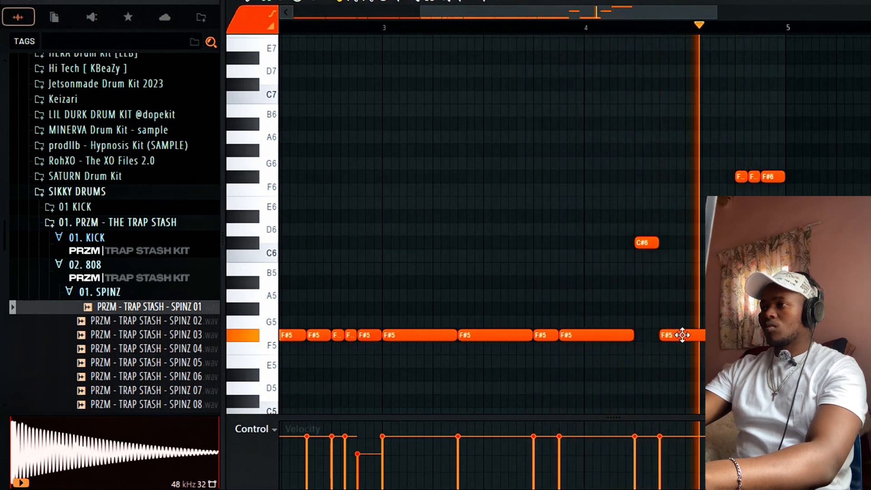
pyautogui.moveTo(702, 334); pyautogui.dragTo(684, 336)
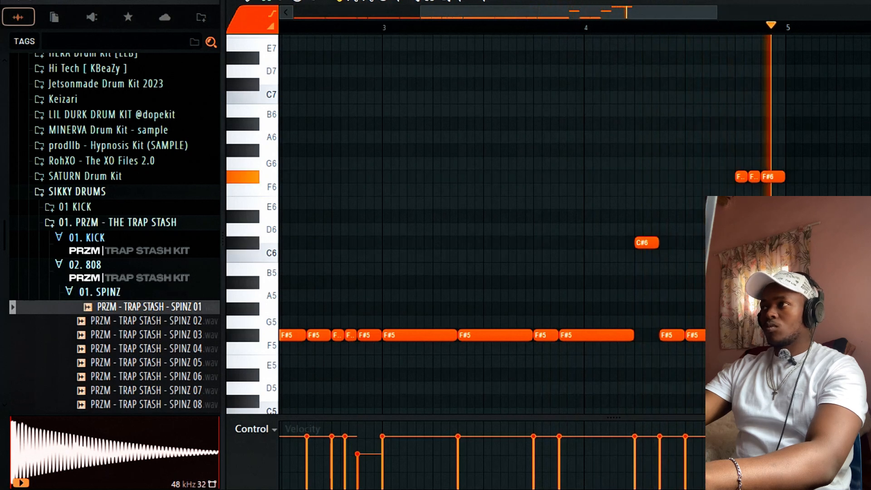
# Step: Delete the middle short F#6 near the end of bar 4 and raise the second short F#5 an octave to F#6
pyautogui.rightClick(755, 176)
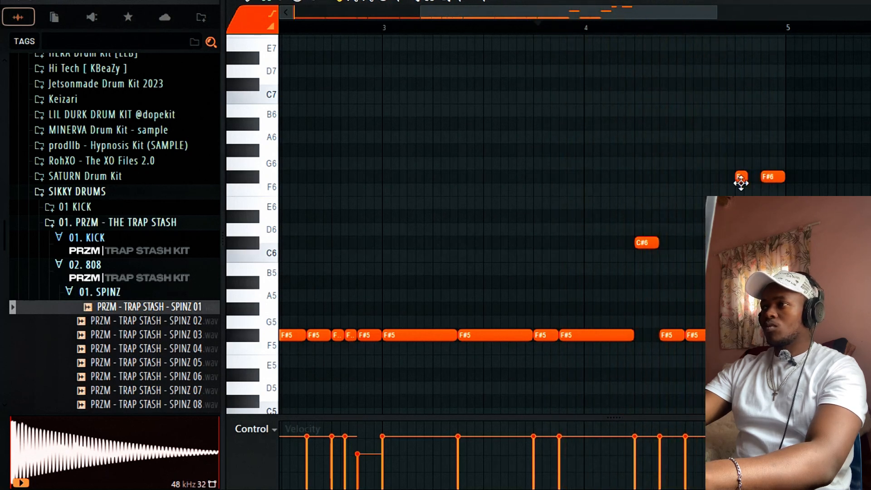
pyautogui.press('space')
pyautogui.moveTo(702, 324); pyautogui.dragTo(706, 352)
pyautogui.hotkey('ctrl', 'Up')
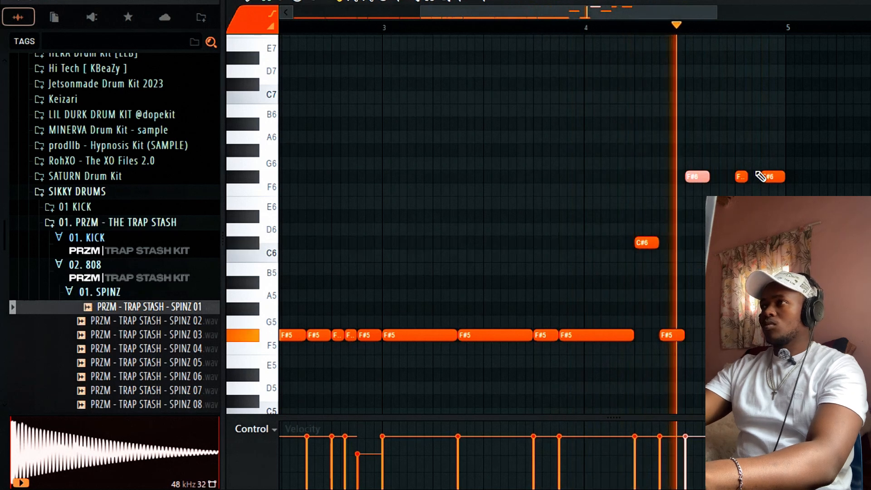
pyautogui.hotkey('ctrl', 'l')
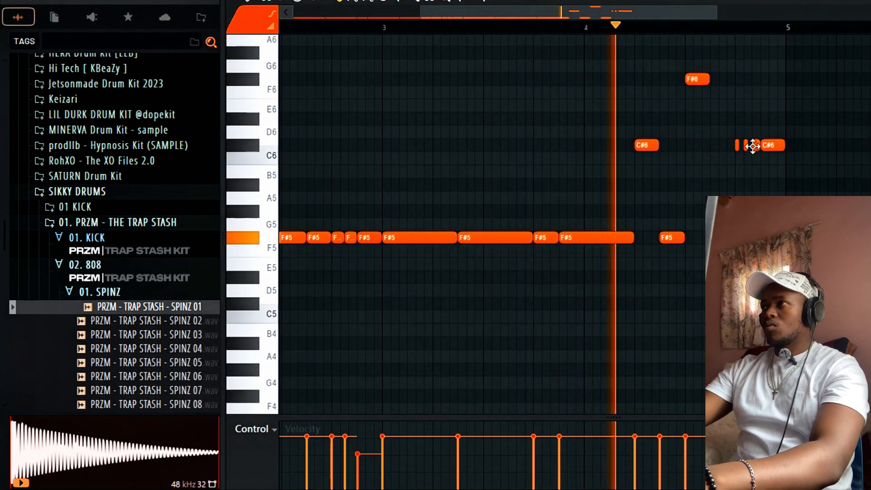
# Step: Thin out the short C#6 notes at the end of bar 4 and duplicate the four-bar 808 line into bars 5 to 8
pyautogui.rightClick(744, 146)
pyautogui.rightClick(755, 145)
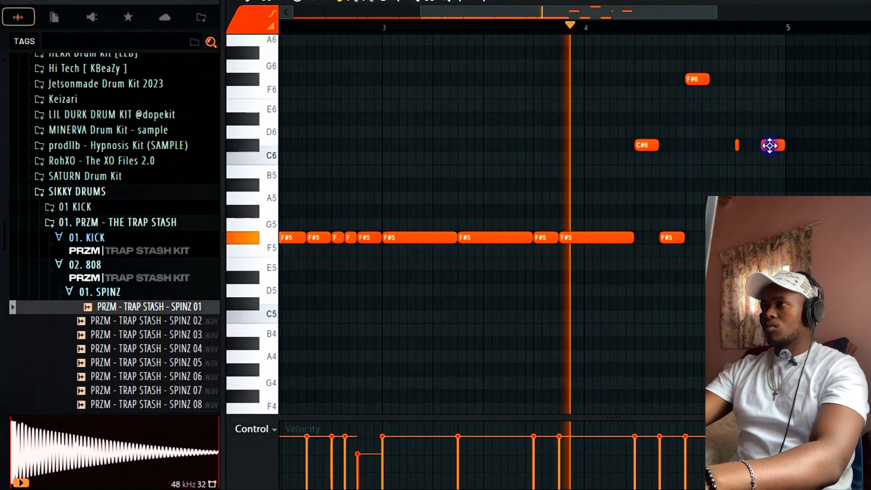
pyautogui.rightClick(737, 145)
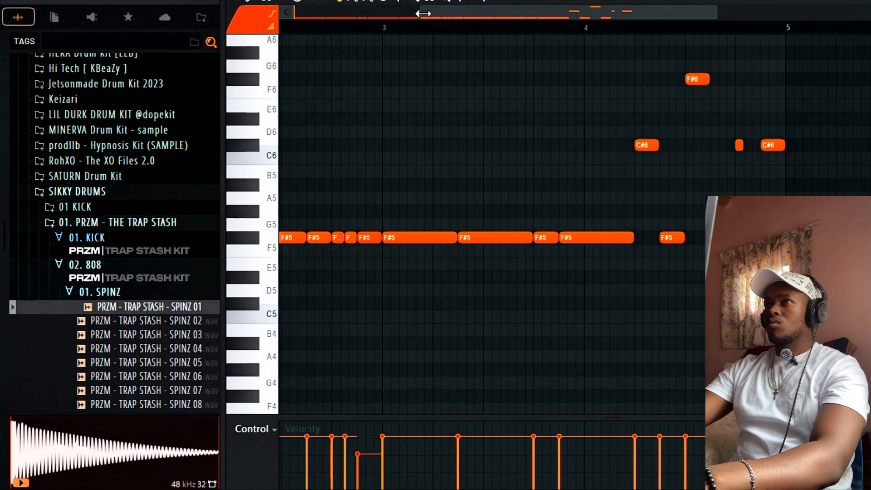
pyautogui.moveTo(422, 13); pyautogui.dragTo(295, 13)
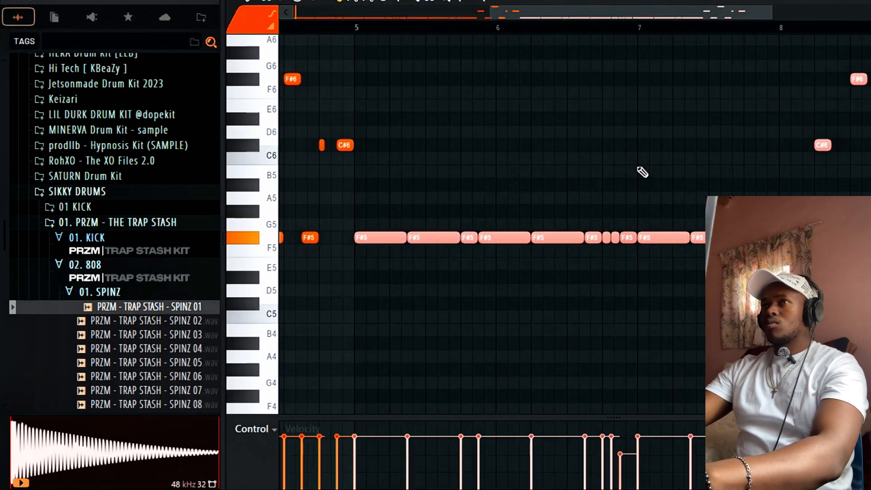
# Step: End bar 4 of the 808 line on three F#6 notes and move its A#5 note down to D5
pyautogui.moveTo(489, 19); pyautogui.dragTo(318, 15)
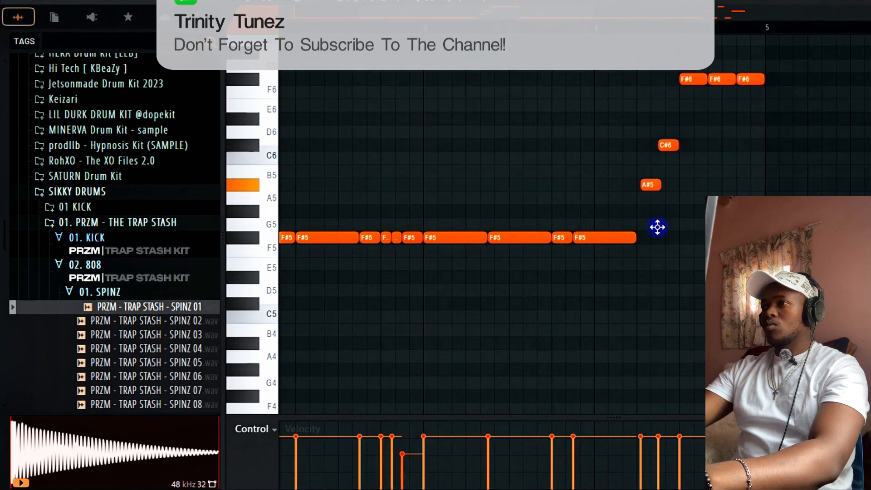
pyautogui.moveTo(657, 227); pyautogui.dragTo(651, 289)
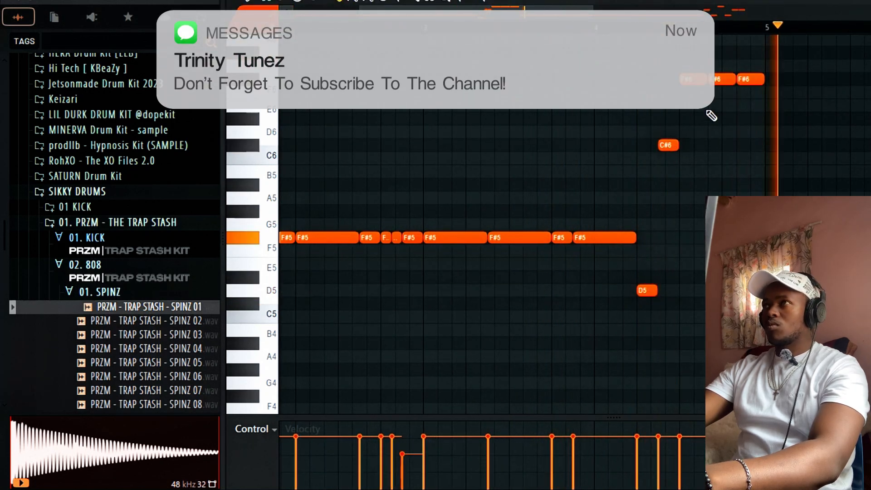
# Step: Split the first C#6 note in bar 8 into two short notes and play the 808 line from bar 8
pyautogui.scroll(-4, 789, 54)
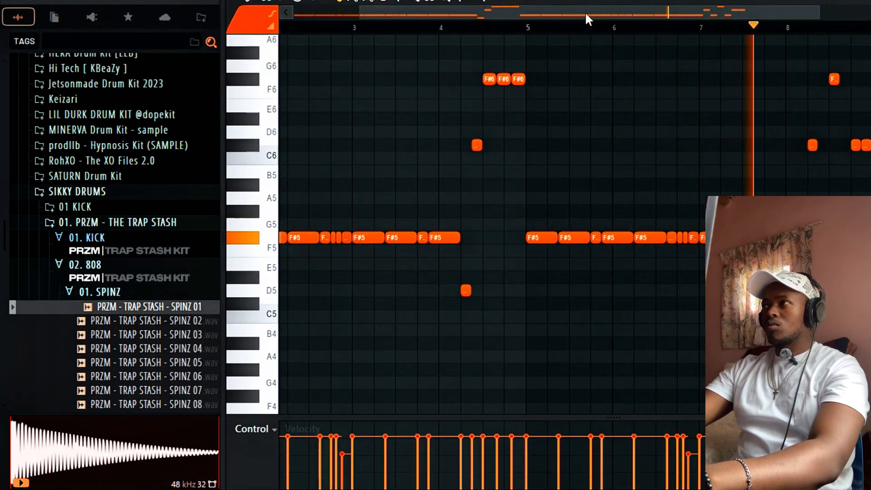
pyautogui.moveTo(589, 18)
pyautogui.mouseDown()
pyautogui.moveTo(670, 23)
pyautogui.moveTo(706, 9)
pyautogui.mouseUp()
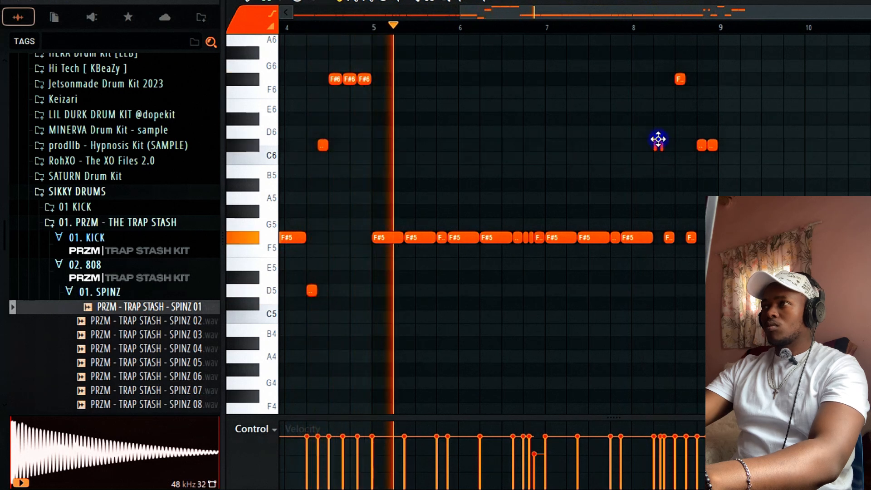
pyautogui.moveTo(462, 7); pyautogui.dragTo(627, 33)
pyautogui.moveTo(867, 11); pyautogui.dragTo(793, 33)
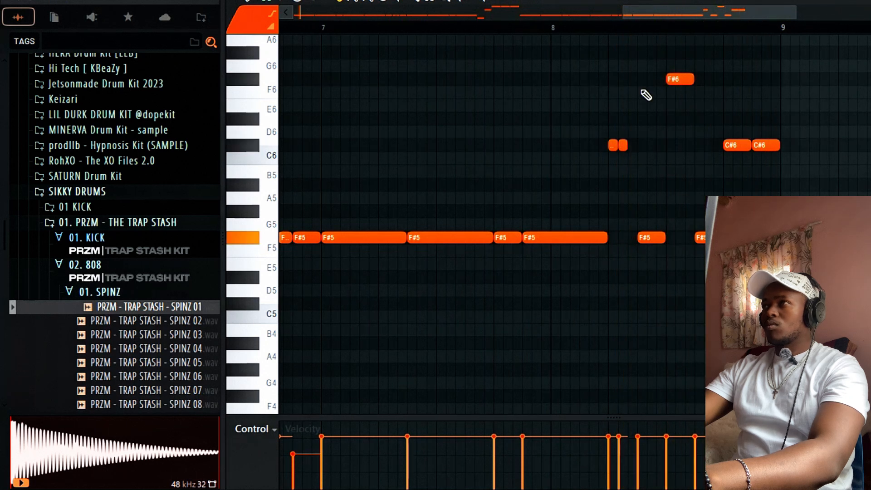
pyautogui.click(575, 32)
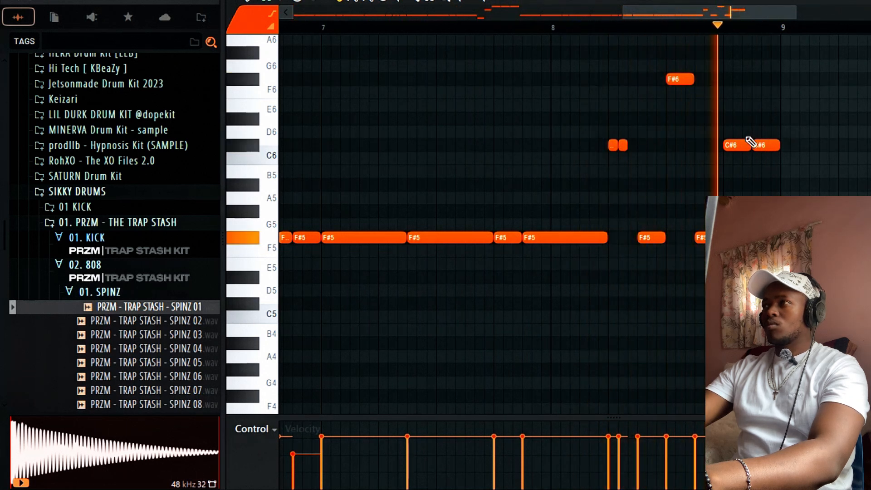
pyautogui.click(778, 142)
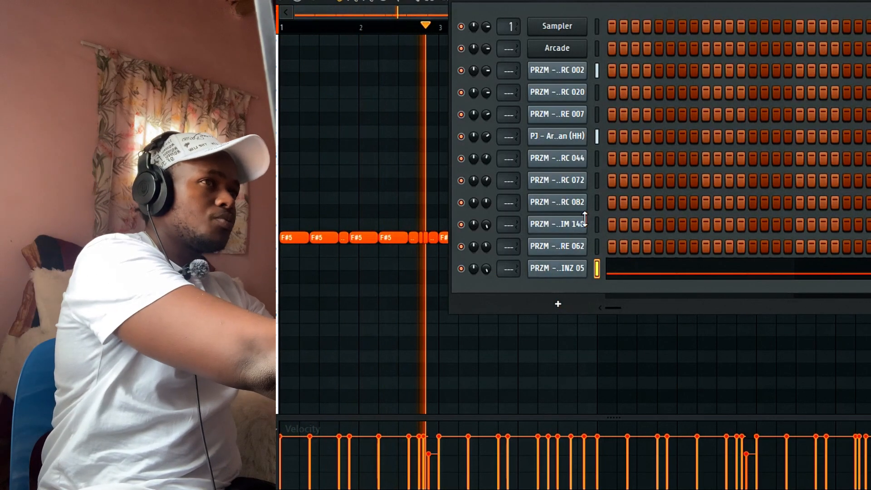
# Step: Switch back to the drum pattern and open the PJ hi-hat channel's notes for editing
pyautogui.press('KP_Subtract')
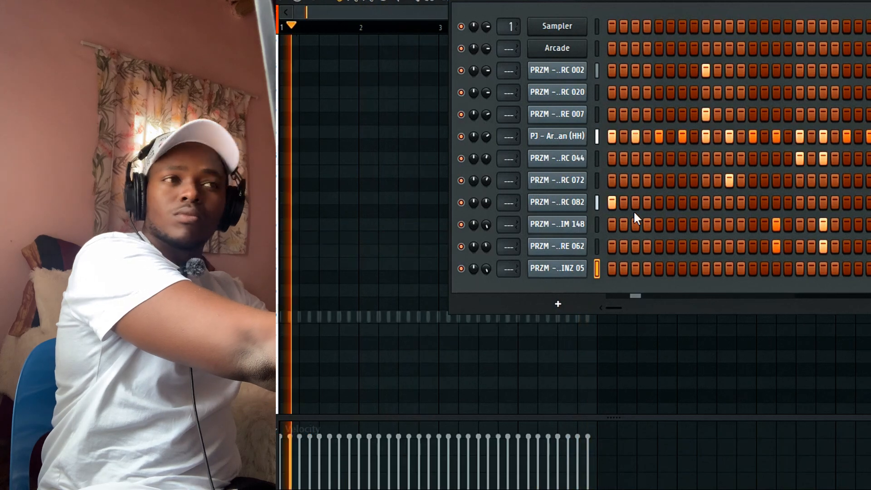
pyautogui.press('KP_Subtract')
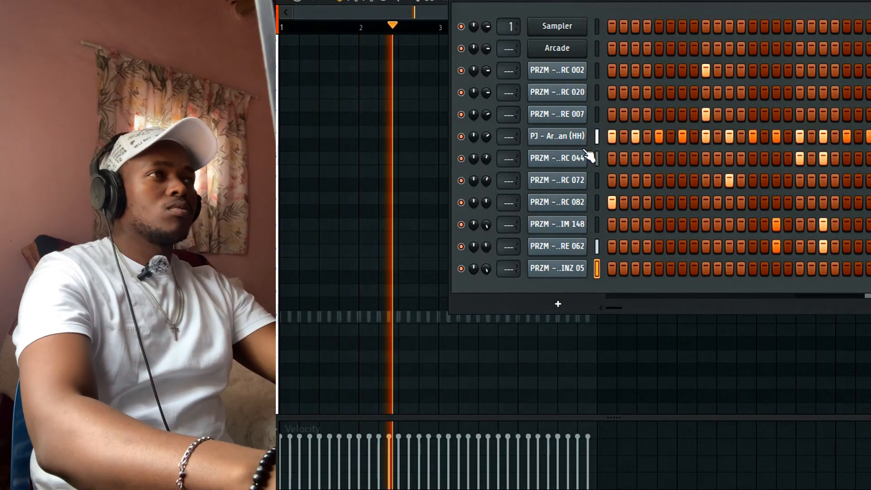
pyautogui.rightClick(587, 129)
pyautogui.click(665, 135)
pyautogui.press('F6')
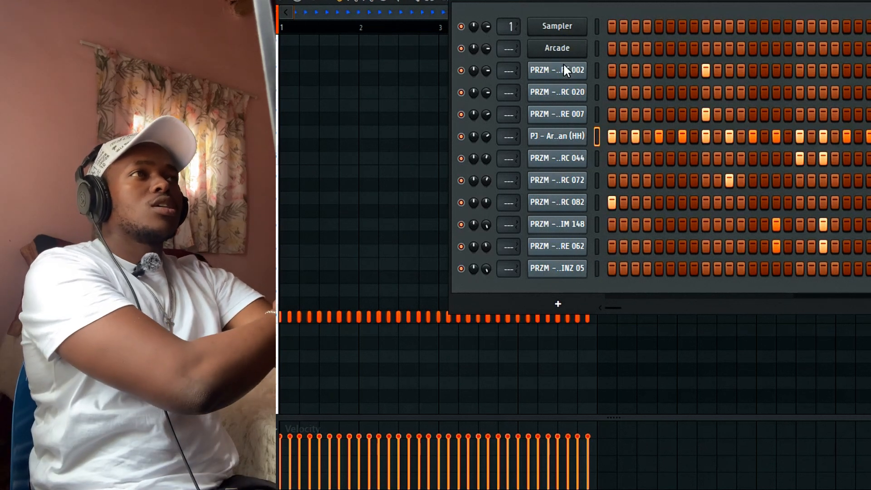
pyautogui.click(563, 62)
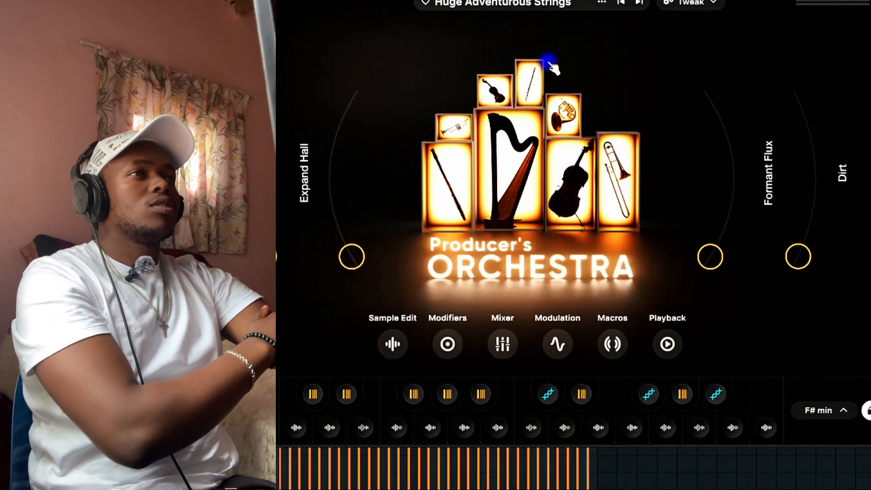
pyautogui.press('Escape')
pyautogui.rightClick(564, 51)
pyautogui.click(638, 235)
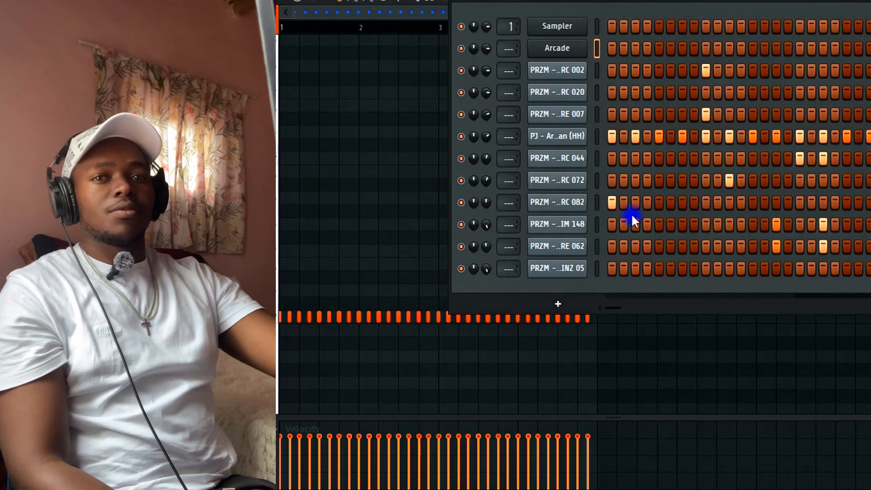
# Step: Chop the third hi-hat note into a fast roll with the default chopper pattern and ramp the roll's velocities downward
pyautogui.hotkey('alt', 'u')
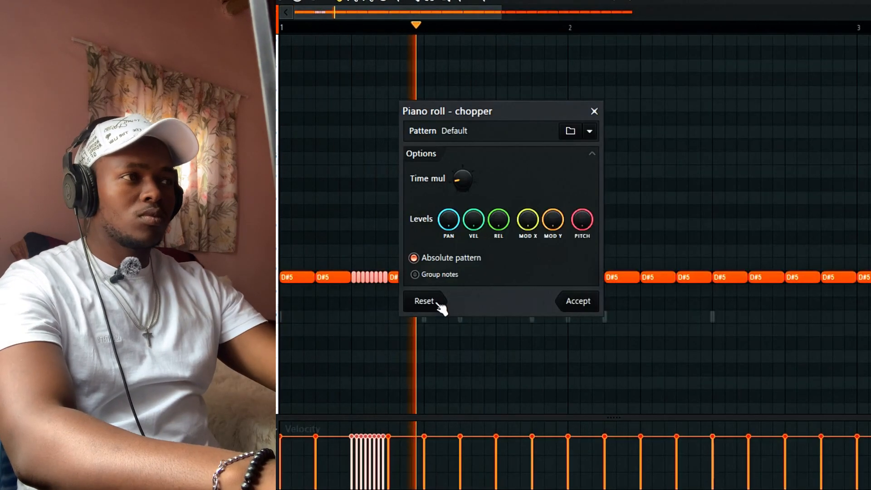
pyautogui.click(577, 303)
pyautogui.press('space')
pyautogui.moveTo(350, 435); pyautogui.dragTo(396, 484)
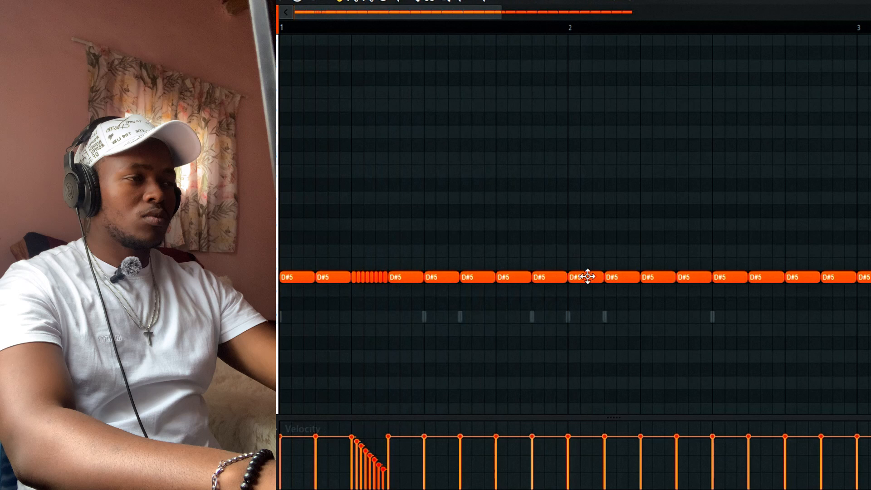
# Step: Delete the last hi-hat note of bar 1 and split the second note of bar 2 into two short D#5 notes
pyautogui.rightClick(550, 277)
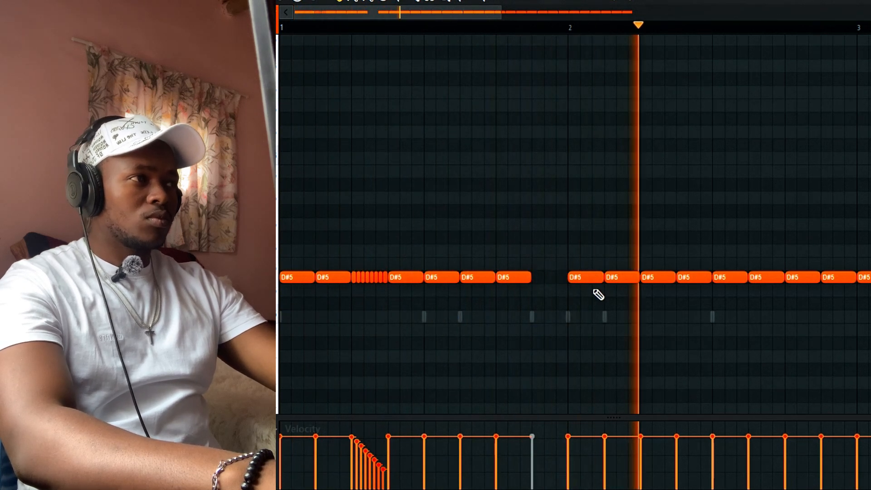
pyautogui.moveTo(634, 276); pyautogui.dragTo(617, 280)
pyautogui.click(624, 277)
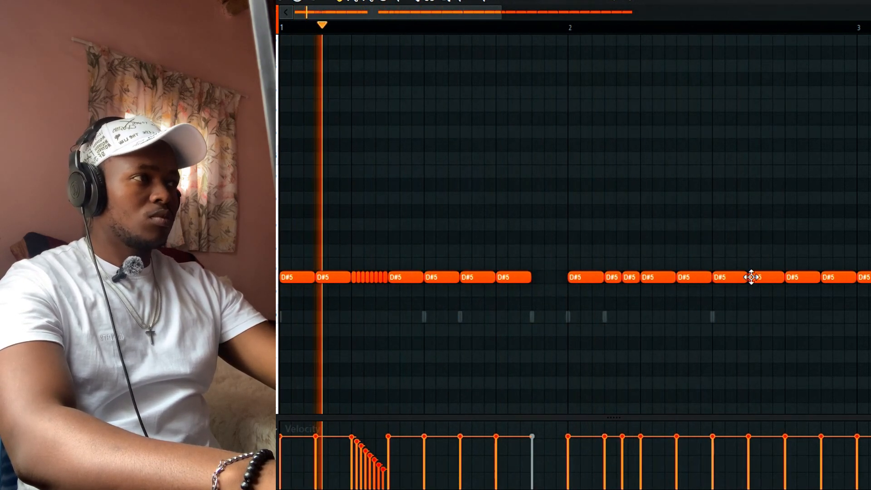
# Step: Shorten the D#5 hi-hat note midway through bar 2 and follow it with a short F5 note and a short D#5 note
pyautogui.moveTo(744, 278); pyautogui.dragTo(722, 243)
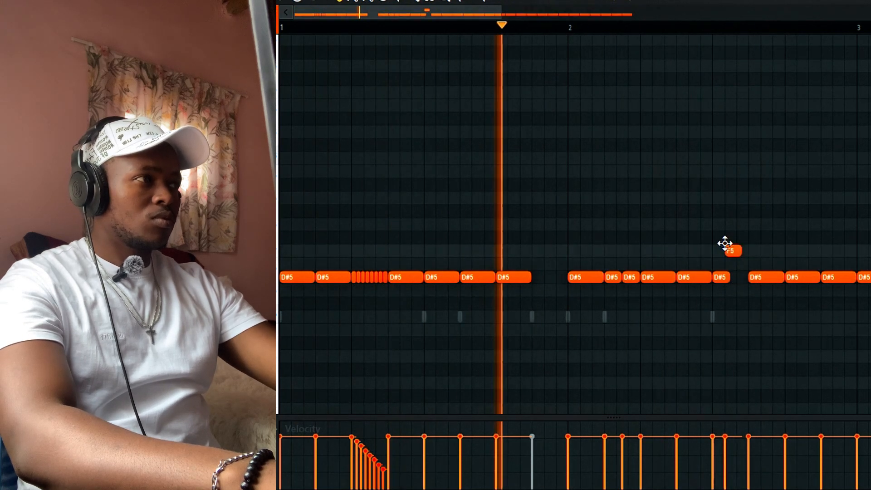
pyautogui.click(741, 278)
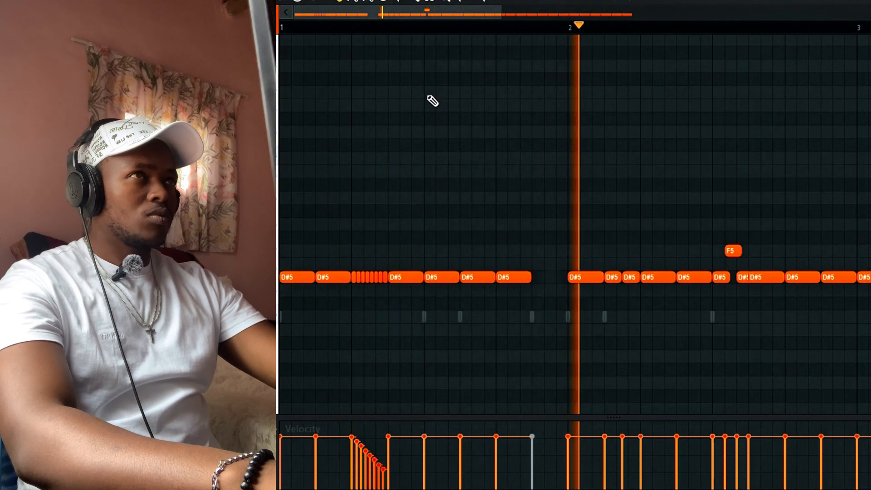
pyautogui.moveTo(457, 16); pyautogui.dragTo(527, 19)
pyautogui.press('space')
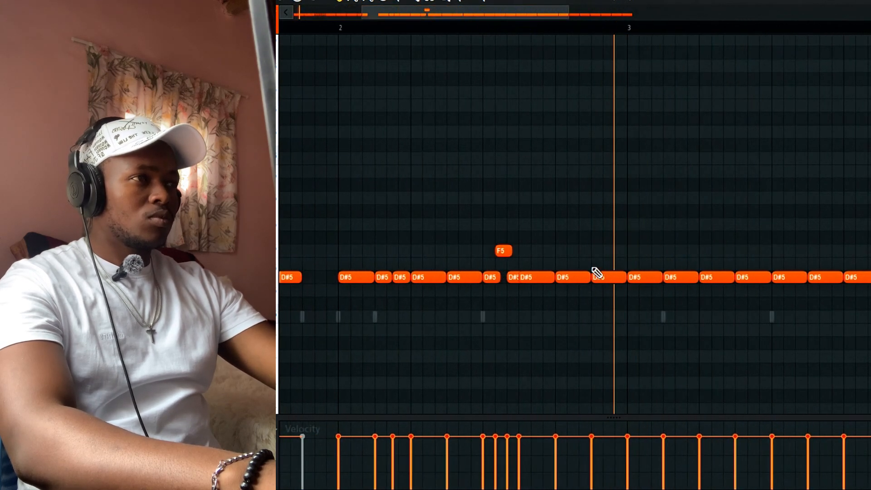
pyautogui.press('space')
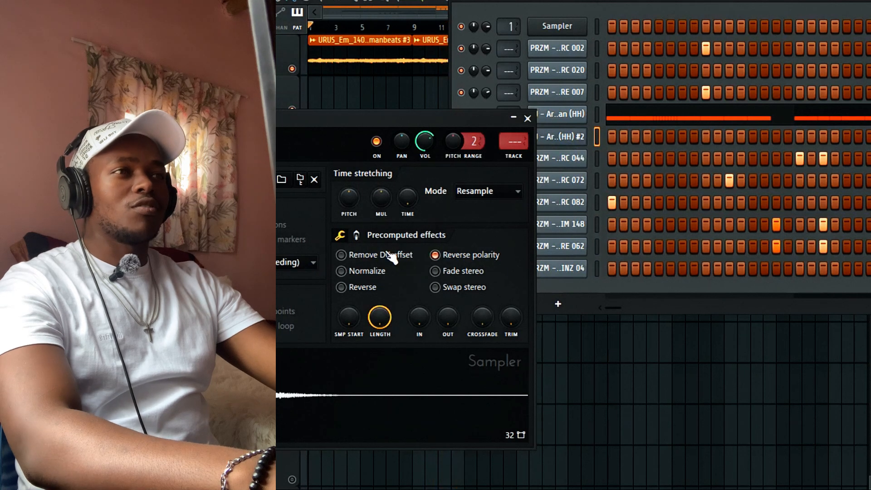
# Step: Reverse the sample of the cloned PJ - Armenian (HH) #2 hi-hat channel and close its settings
pyautogui.click(341, 287)
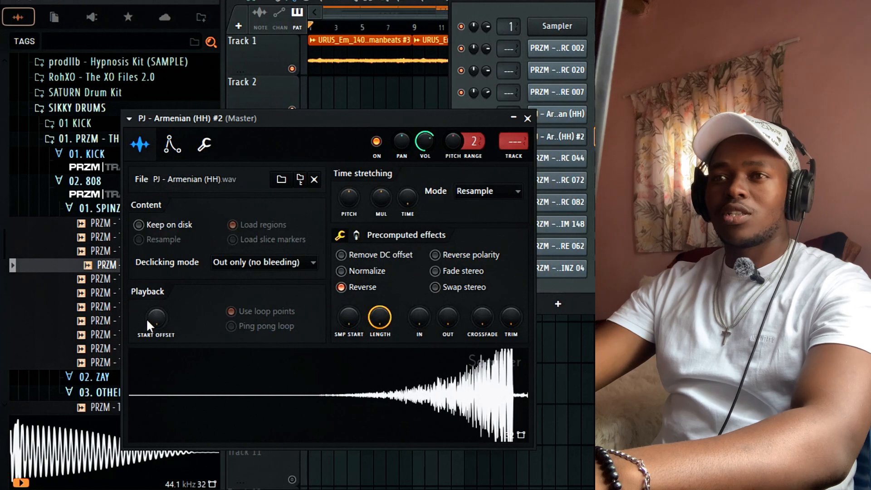
pyautogui.moveTo(155, 319)
pyautogui.mouseDown()
pyautogui.moveTo(155, 301)
pyautogui.moveTo(150, 324)
pyautogui.mouseUp()
pyautogui.click(528, 119)
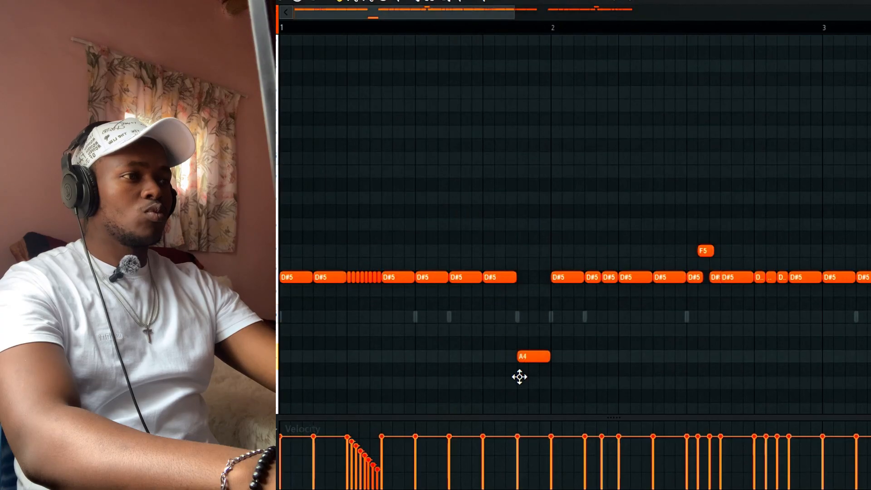
# Step: Clear the cloned channel's D#5 notes from bar 1 and early bar 2, and turn its A4 note into two short G5 notes ending bar 1
pyautogui.moveTo(520, 377)
pyautogui.mouseDown()
pyautogui.moveTo(517, 420)
pyautogui.moveTo(512, 375)
pyautogui.mouseUp()
pyautogui.press('space')
pyautogui.moveTo(504, 248); pyautogui.dragTo(291, 249)
pyautogui.moveTo(531, 374); pyautogui.dragTo(528, 200)
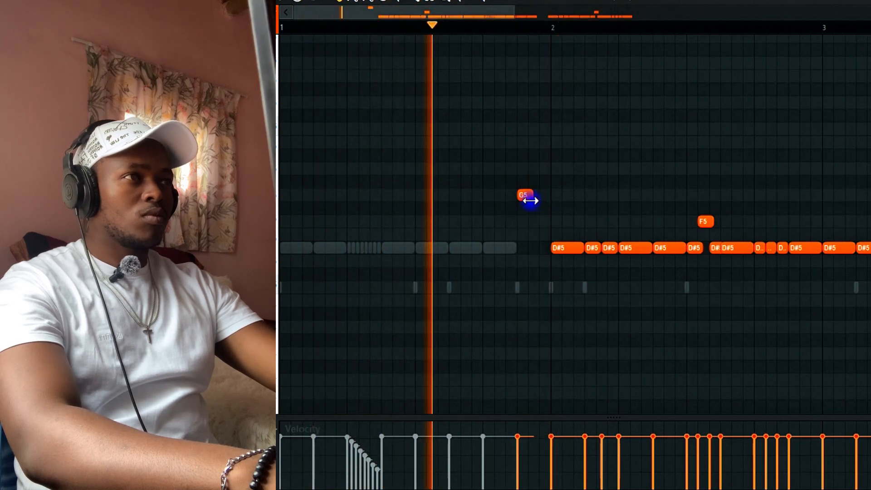
pyautogui.click(537, 195)
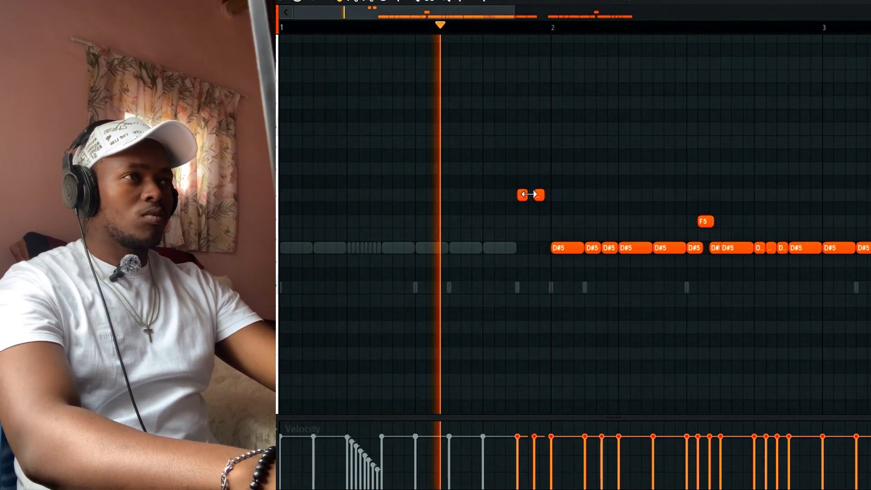
pyautogui.moveTo(565, 238); pyautogui.dragTo(685, 259)
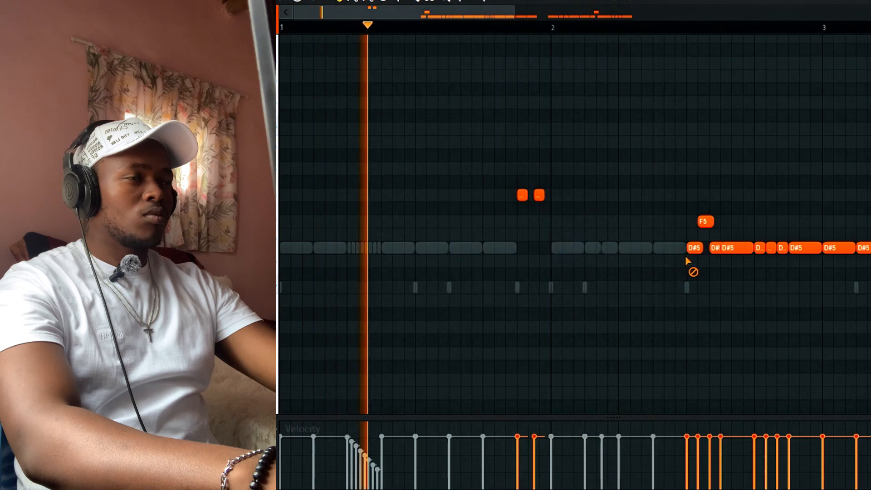
# Step: Show note panning and pan the two short G5 notes at the end of bar 1 to opposite sides
pyautogui.press('space')
pyautogui.click(275, 431)
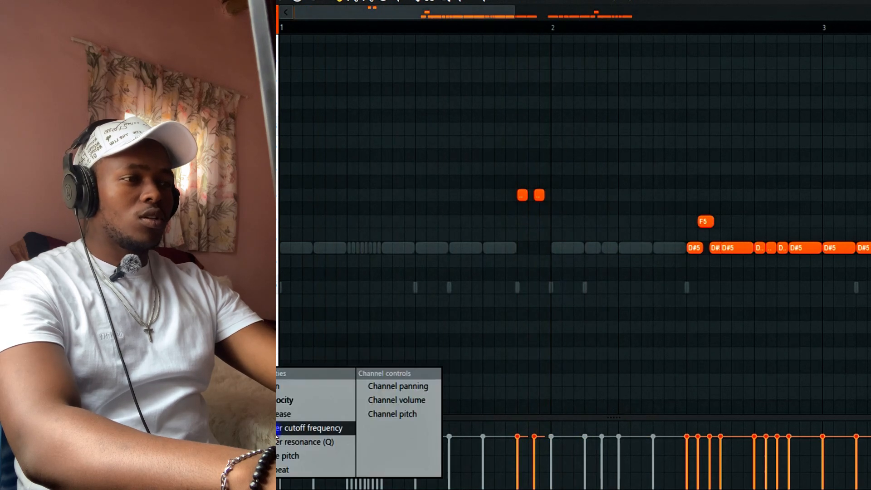
pyautogui.click(302, 385)
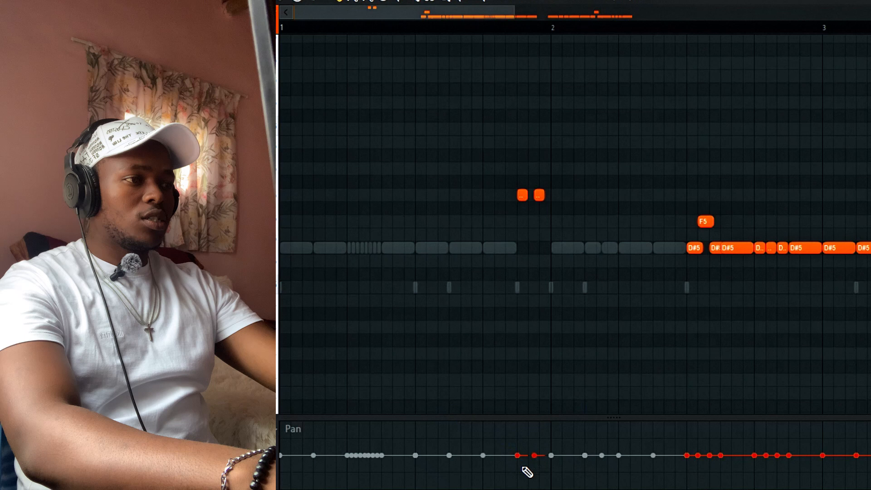
pyautogui.press('space')
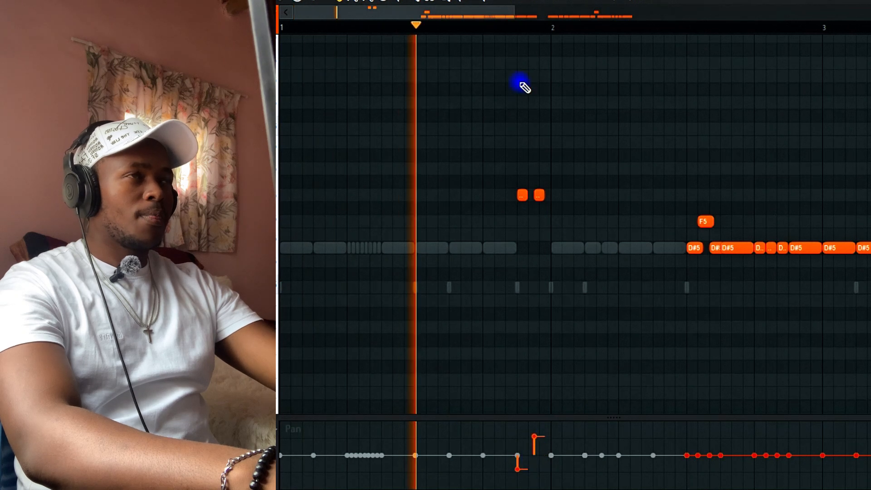
# Step: Delete the remaining copied hi-hat notes from bar 2, keeping only the three short D#5 notes near its end
pyautogui.moveTo(499, 18); pyautogui.dragTo(543, 21)
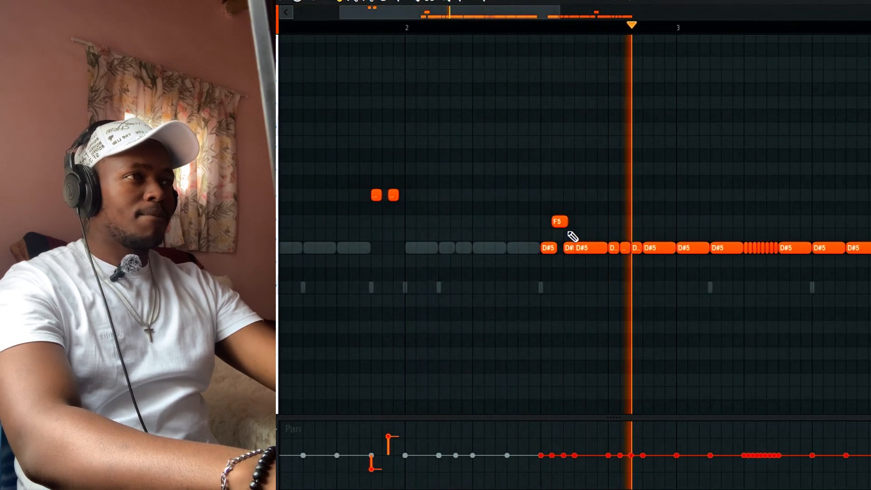
pyautogui.press('space')
pyautogui.click(563, 217)
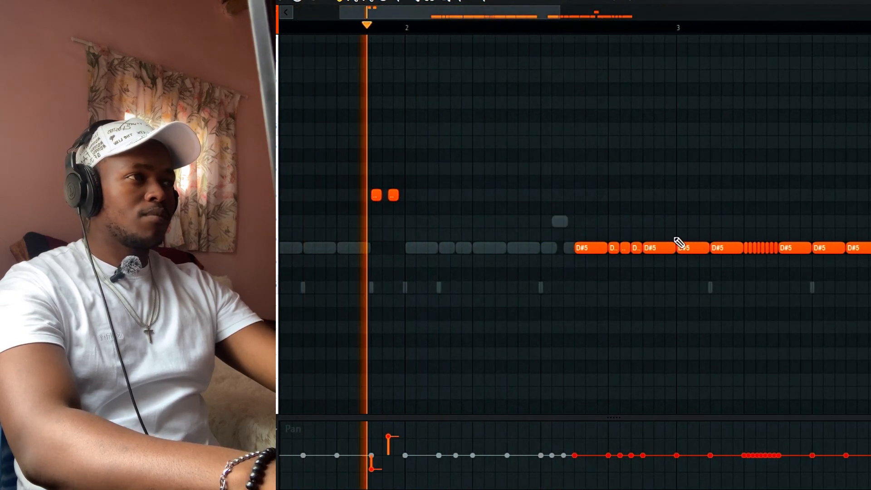
pyautogui.rightClick(598, 246)
pyautogui.rightClick(662, 247)
# Step: Lower the three short notes near the end of bar 2 by an octave and pan the outer two to opposite sides
pyautogui.press('space')
pyautogui.moveTo(633, 216); pyautogui.dragTo(561, 271)
pyautogui.hotkey('ctrl', 'Down')
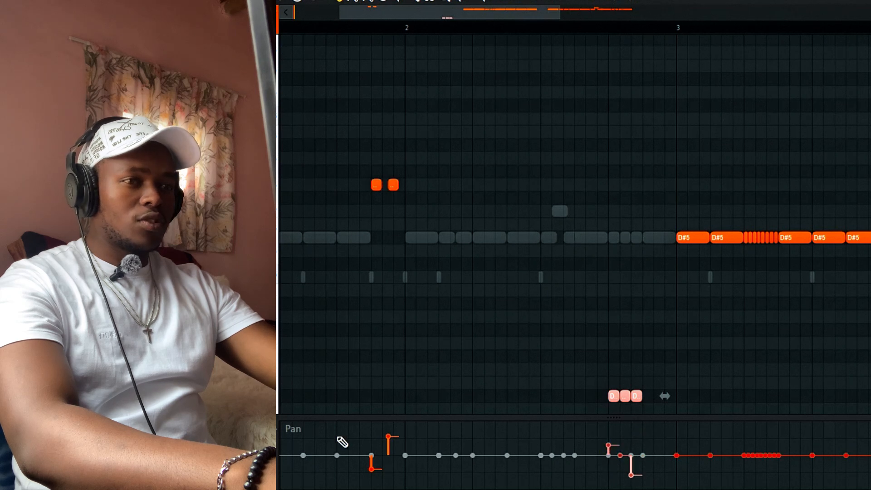
# Step: Ramp the three low notes' velocities downward and duplicate the two-bar reversed hi-hat phrase into bars 3 and 4
pyautogui.click(293, 429)
pyautogui.click(294, 398)
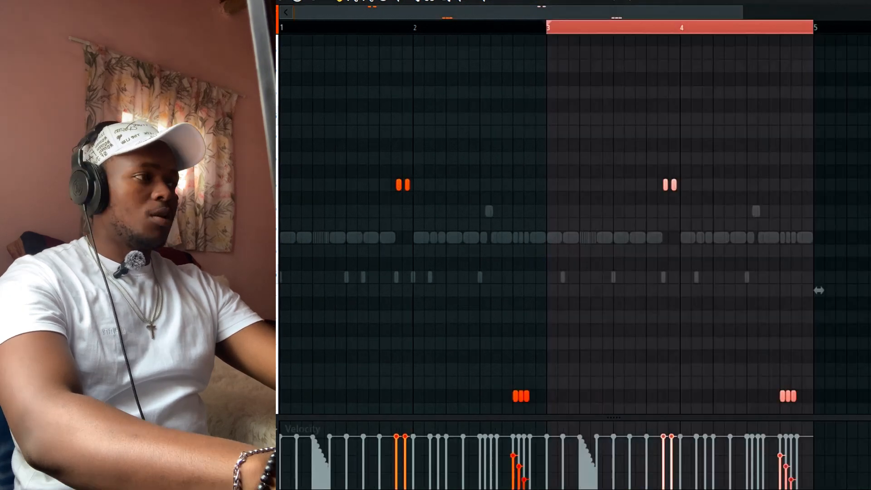
pyautogui.hotkey('ctrl', 'd')
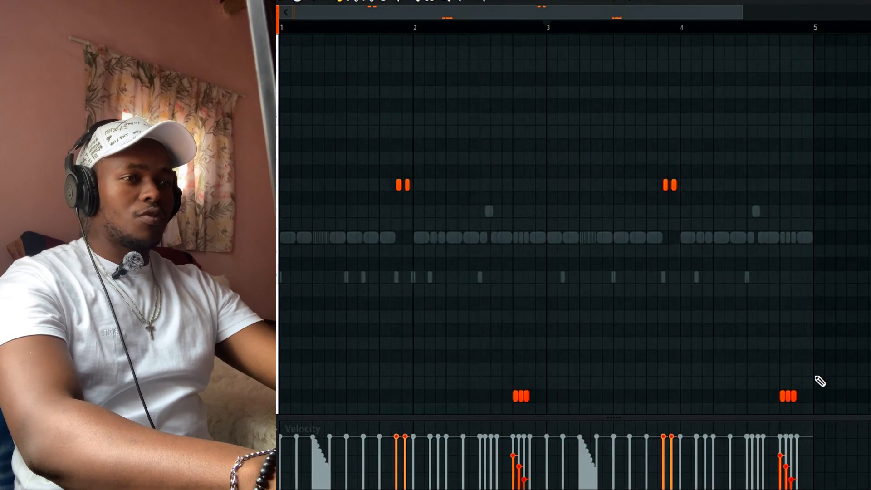
# Step: Show fine pitch and detune the three low notes near the end of bar 4, the first two down and the third up
pyautogui.click(299, 428)
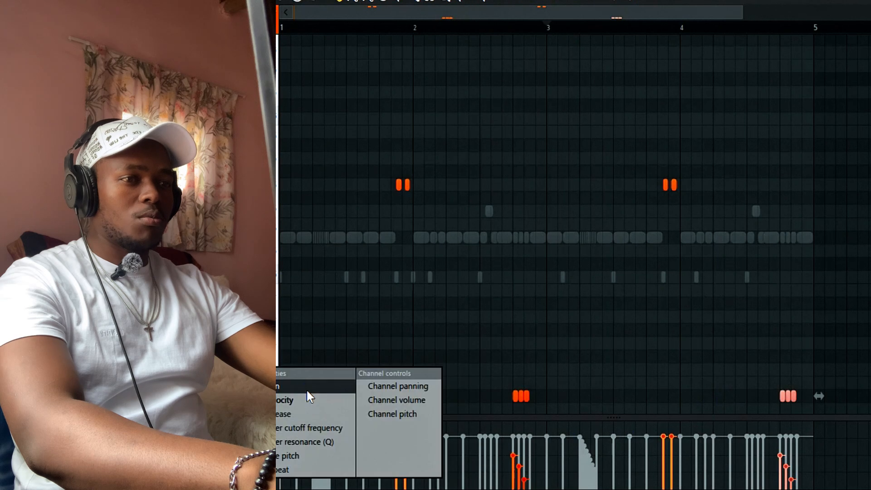
pyautogui.click(284, 455)
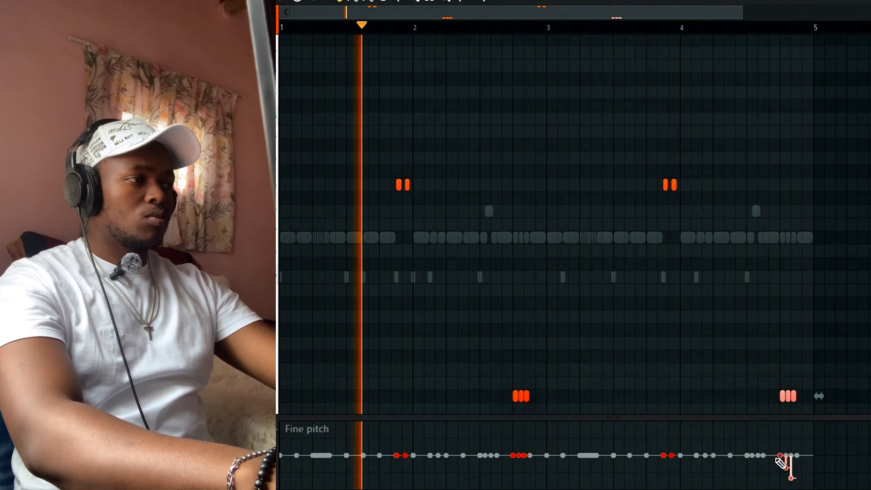
pyautogui.moveTo(787, 455); pyautogui.dragTo(792, 441)
pyautogui.click(787, 448)
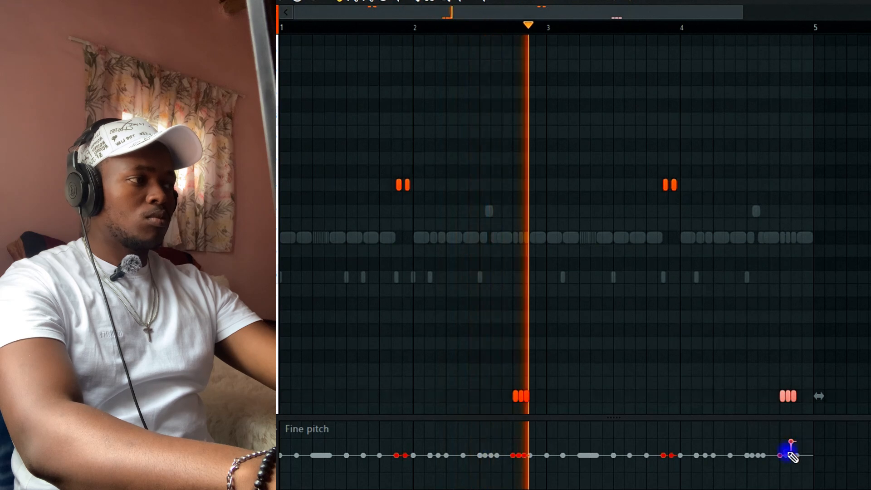
pyautogui.click(782, 467)
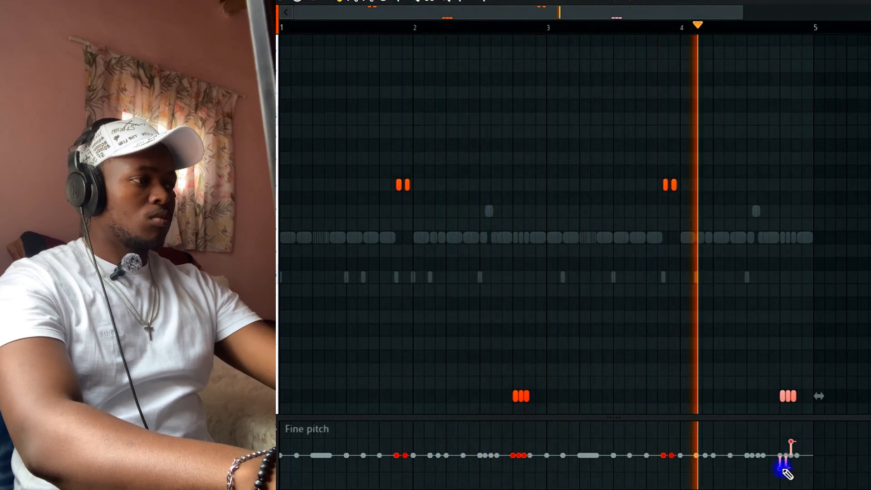
pyautogui.click(788, 461)
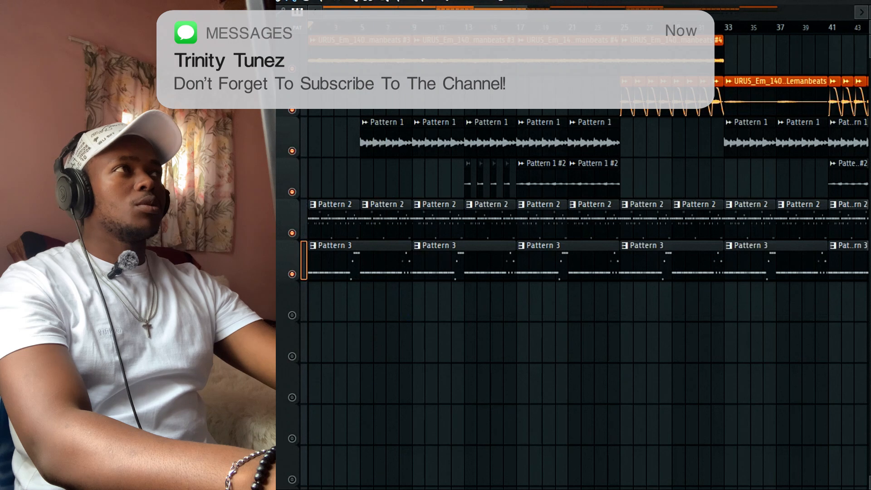
# Step: Switch from the drum pattern to the 808 pattern and open the added PRZM TS 01 channel's notes for editing
pyautogui.press('F6')
pyautogui.click(547, 202)
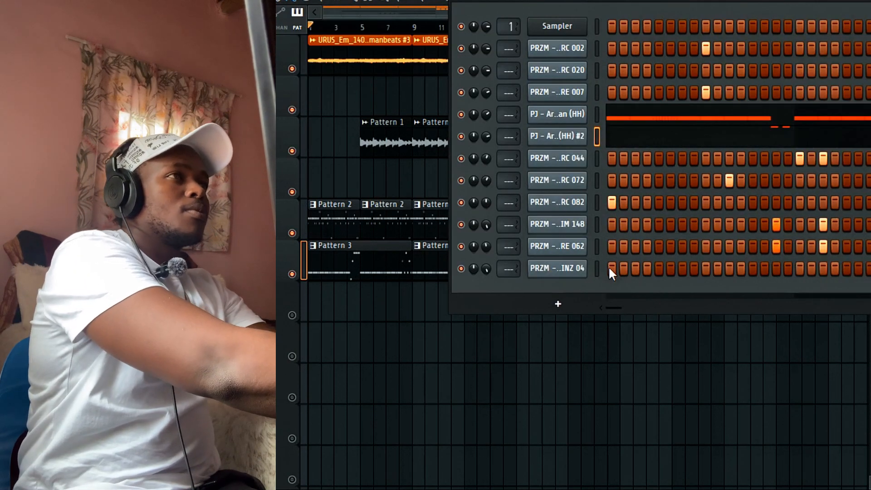
pyautogui.press('KP_Add')
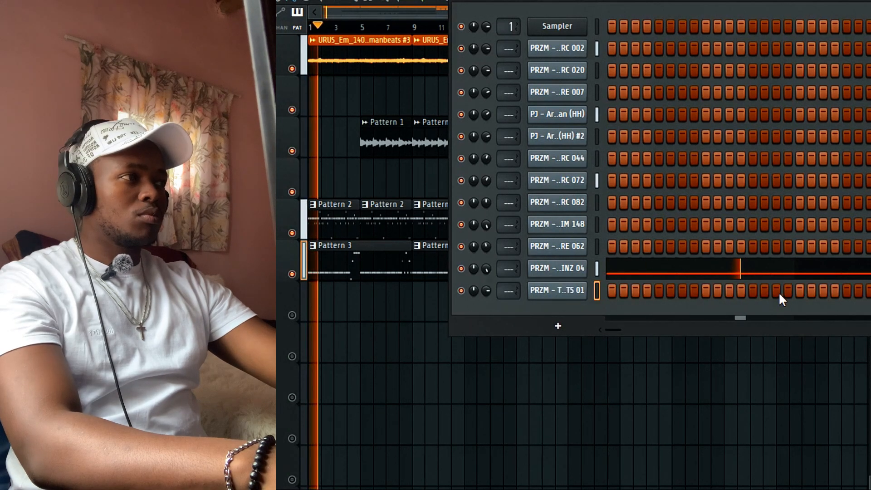
pyautogui.click(765, 291)
pyautogui.rightClick(581, 290)
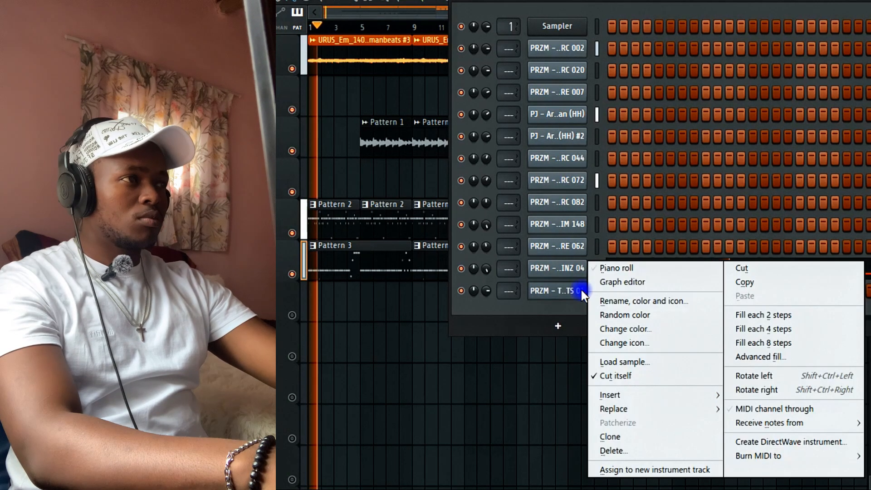
pyautogui.click(634, 273)
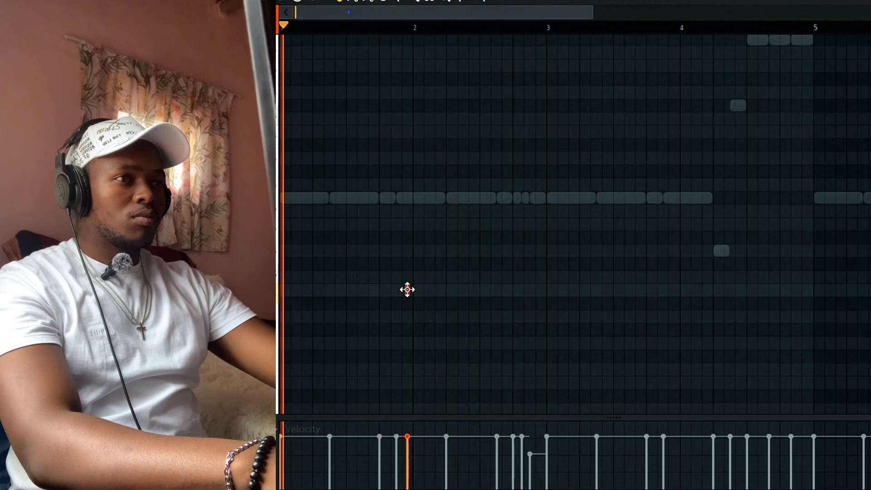
# Step: Place two short hits late in bar 1 with the second panned left, and duplicate the two-bar phrase into bars 3 and 4
pyautogui.moveTo(407, 290); pyautogui.dragTo(395, 317)
pyautogui.click(390, 320)
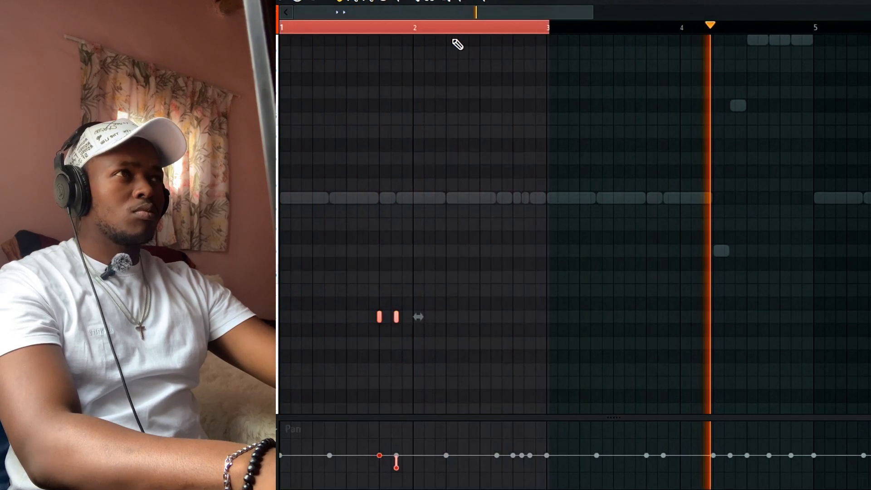
pyautogui.rightClick(550, 34)
pyautogui.rightClick(548, 30)
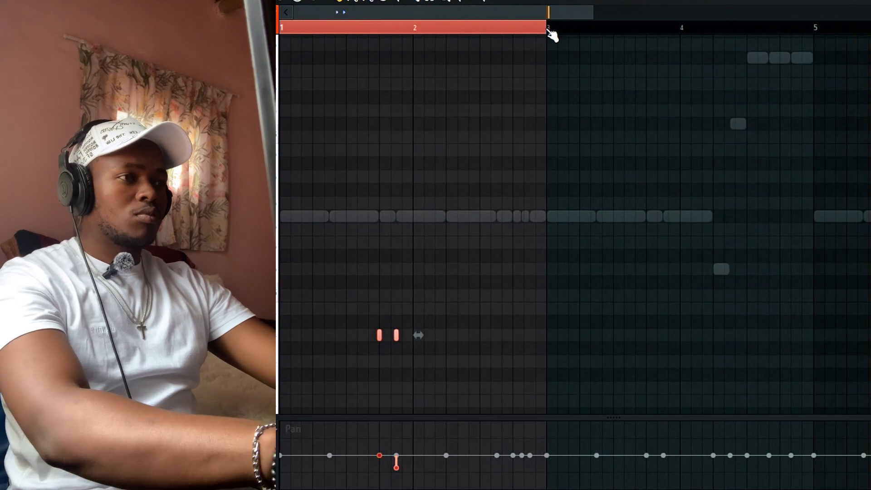
pyautogui.hotkey('ctrl', 'b')
pyautogui.press('space')
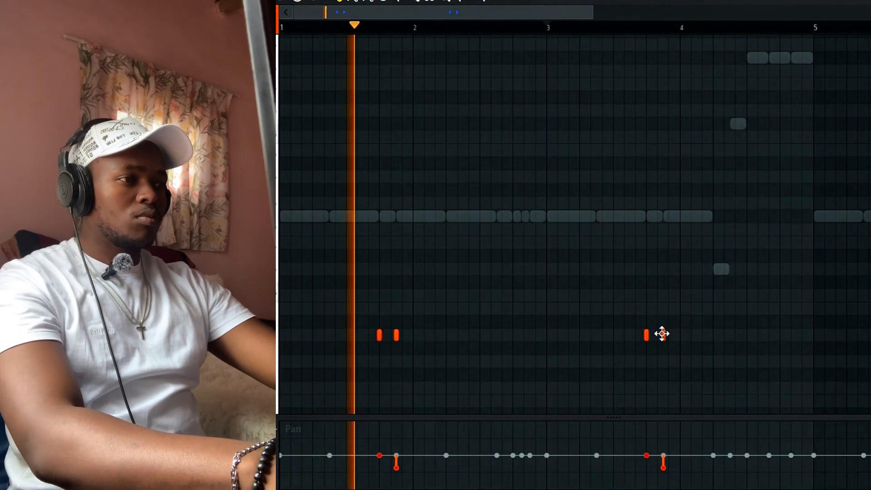
# Step: Delete the second duplicated hit in bar 3 and pan the remaining one to the right
pyautogui.rightClick(663, 334)
pyautogui.click(653, 447)
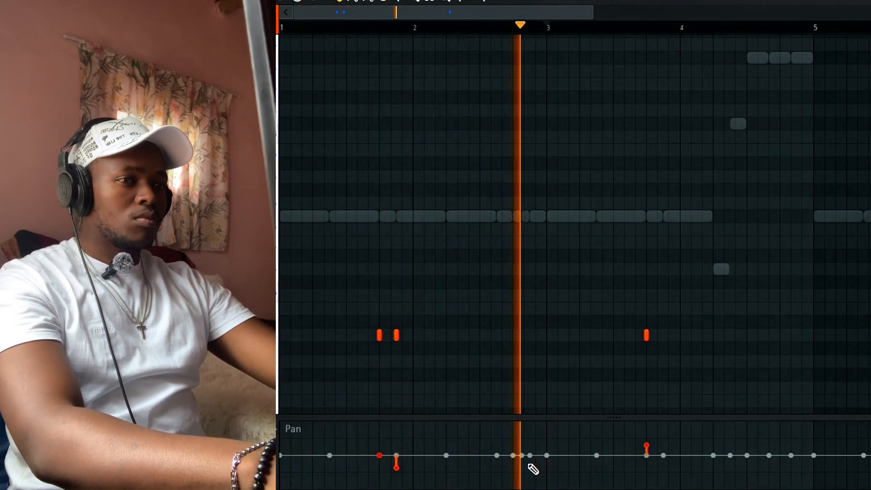
# Step: Show velocities, lower them for the percussion hits, and move the bar 3 hit half a beat later
pyautogui.click(267, 428)
pyautogui.click(299, 409)
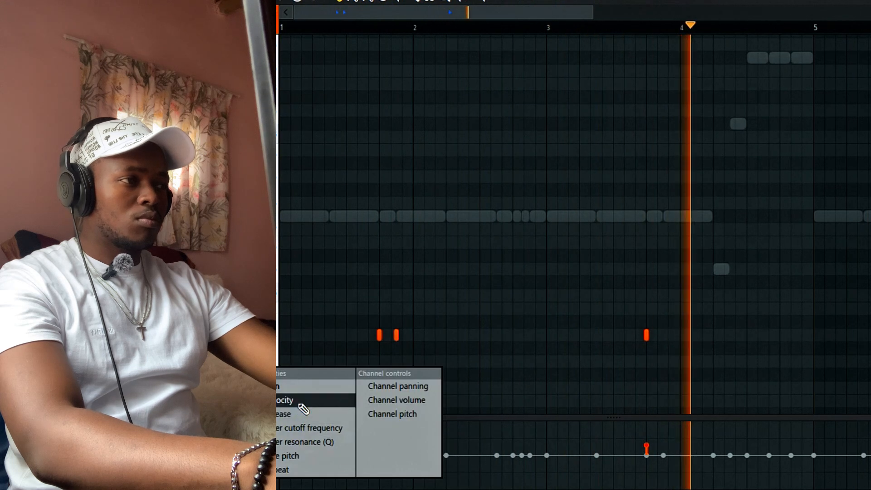
pyautogui.click(290, 400)
pyautogui.press('space')
pyautogui.press('space')
pyautogui.moveTo(648, 339); pyautogui.dragTo(663, 336)
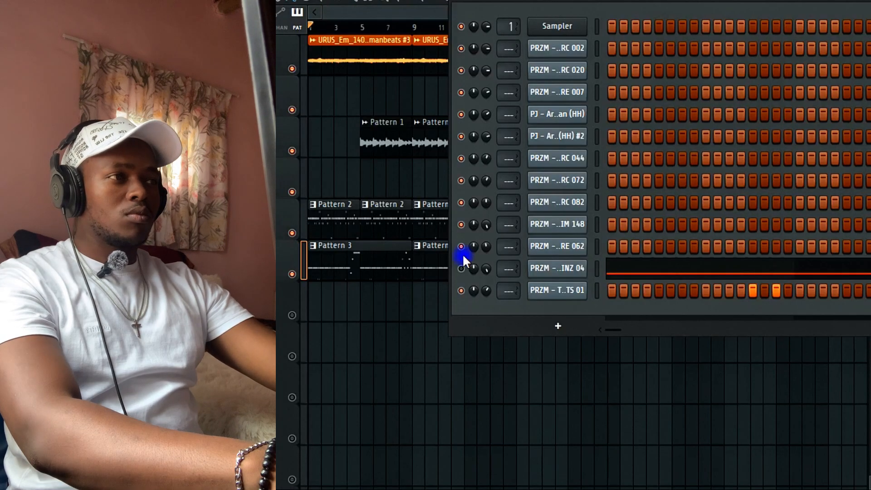
# Step: Paste the 808 line's notes into the newly added PRZM TS 14 channel and close its sampler settings
pyautogui.moveTo(466, 256); pyautogui.dragTo(562, 317)
pyautogui.click(581, 312)
pyautogui.rightClick(585, 312)
pyautogui.click(742, 300)
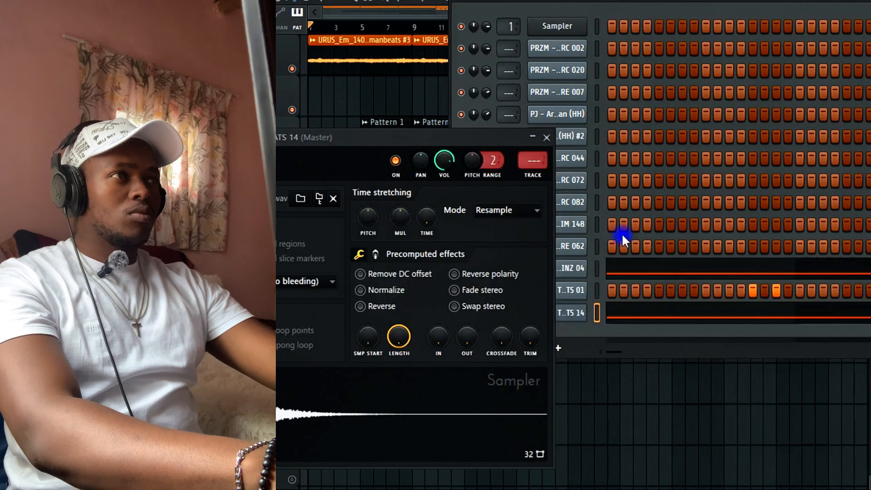
pyautogui.click(547, 137)
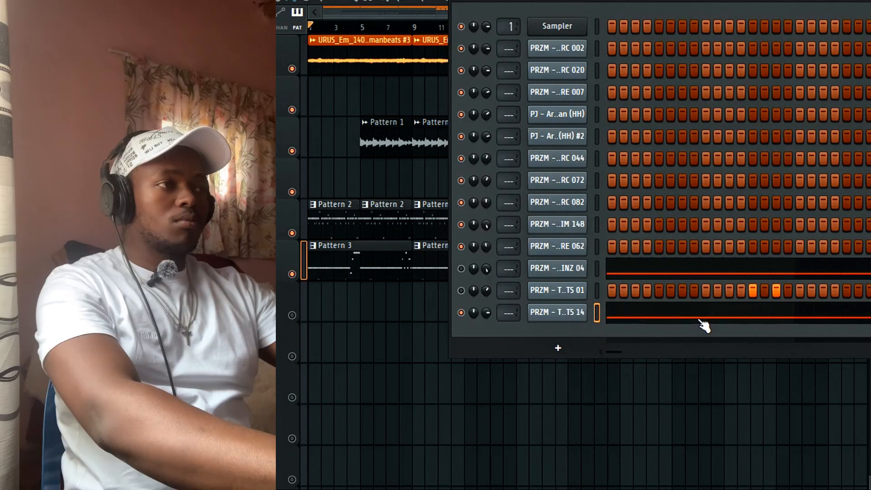
# Step: Open the PRZM TS 14 notes and thin the line by deleting selected F#5, D5 and F#6 notes across bars 1 to 4
pyautogui.click(698, 317)
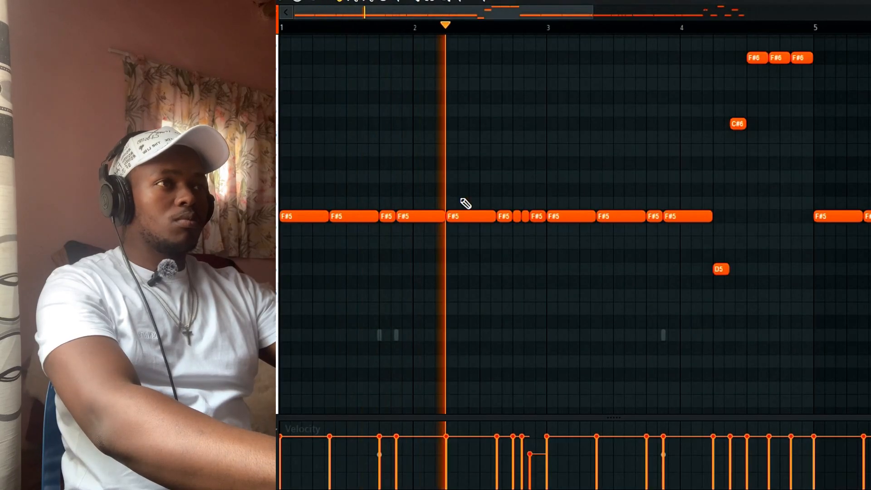
pyautogui.press('space')
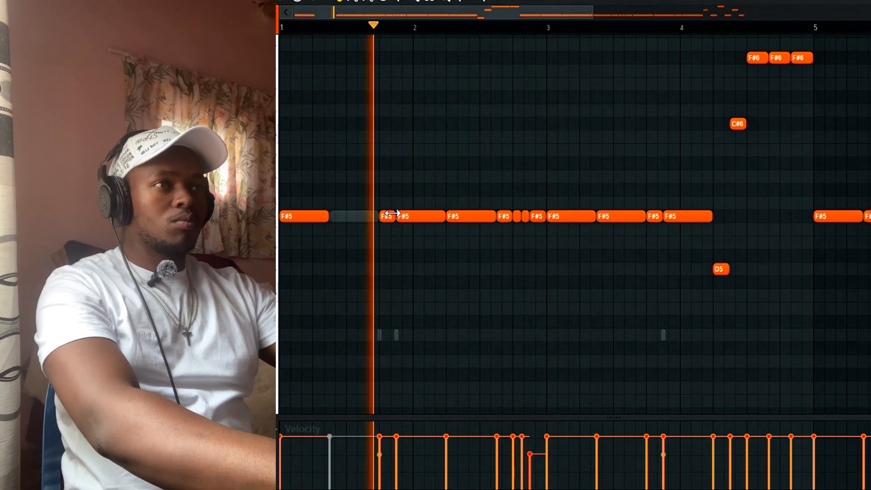
pyautogui.rightClick(467, 217)
pyautogui.rightClick(504, 218)
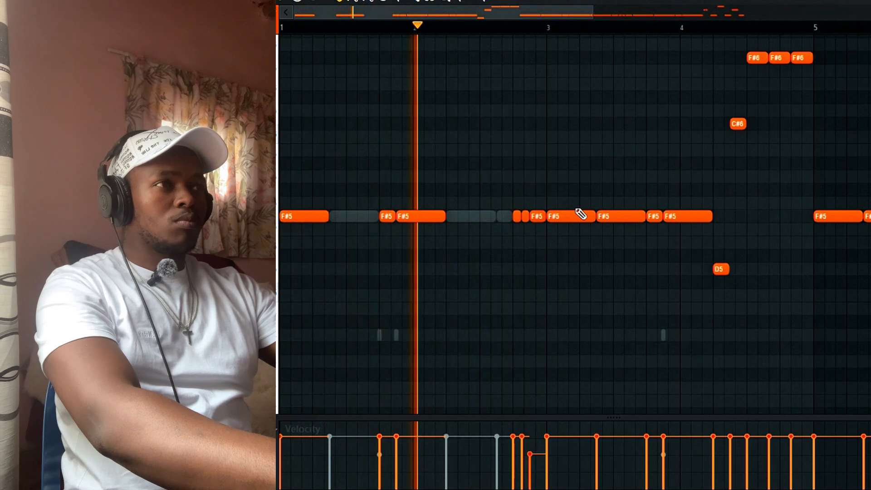
pyautogui.rightClick(589, 217)
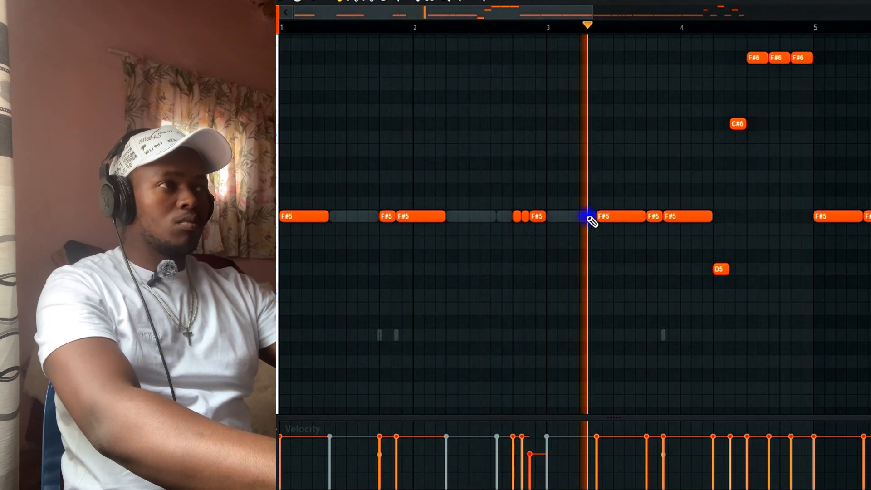
pyautogui.rightClick(632, 216)
pyautogui.rightClick(720, 270)
pyautogui.rightClick(756, 58)
pyautogui.rightClick(779, 58)
pyautogui.rightClick(801, 57)
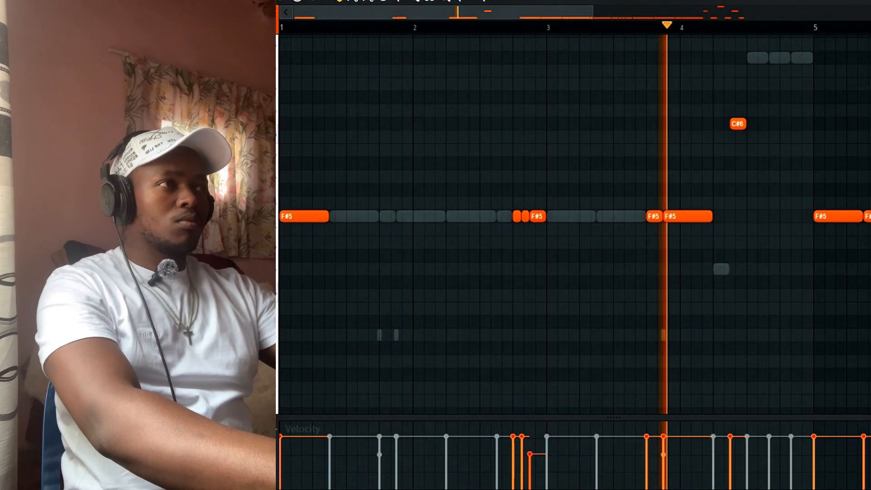
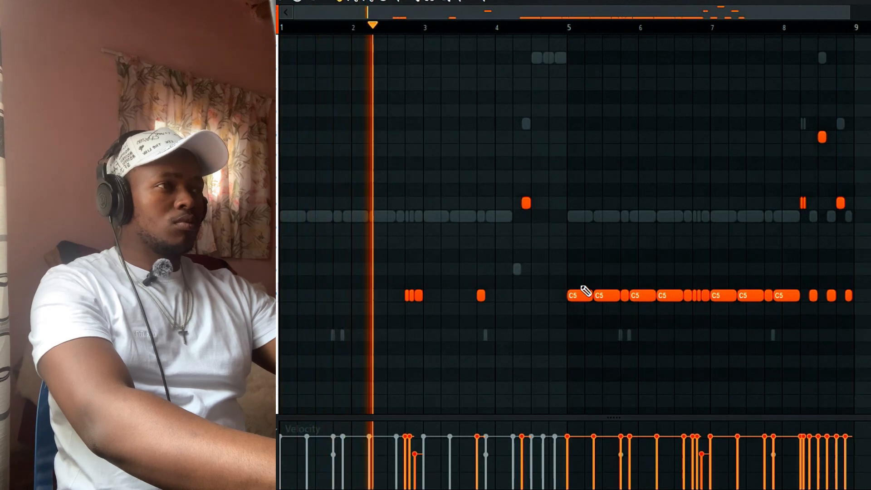
# Step: Delete the leading C5 notes from bars 5 and 6 of the PRZM TS 14 line
pyautogui.rightClick(583, 294)
pyautogui.rightClick(608, 298)
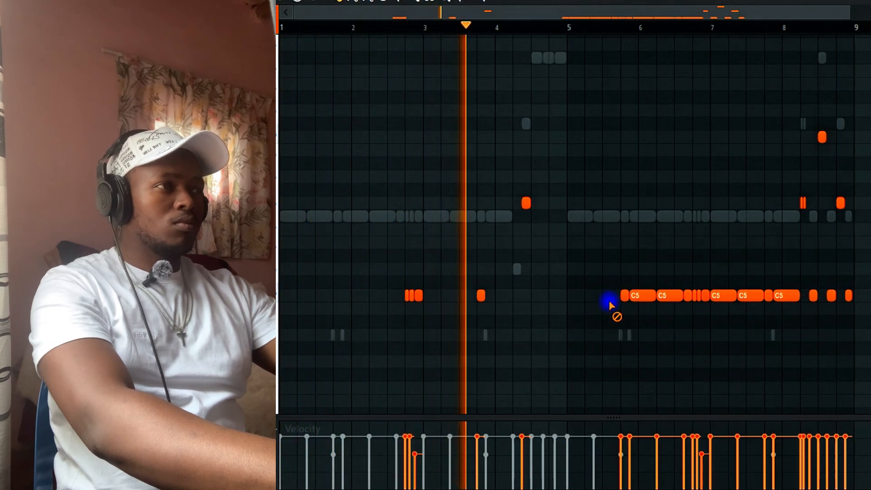
pyautogui.rightClick(637, 295)
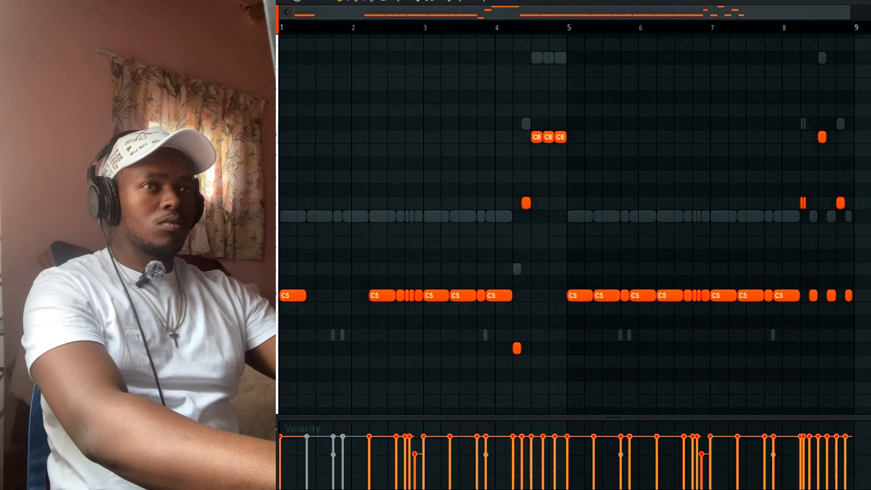
# Step: Play back the PRZM TS 36 line, open that channel's sampler settings, and return to its notes
pyautogui.rightClick(271, 307)
pyautogui.click(272, 166)
pyautogui.press('space')
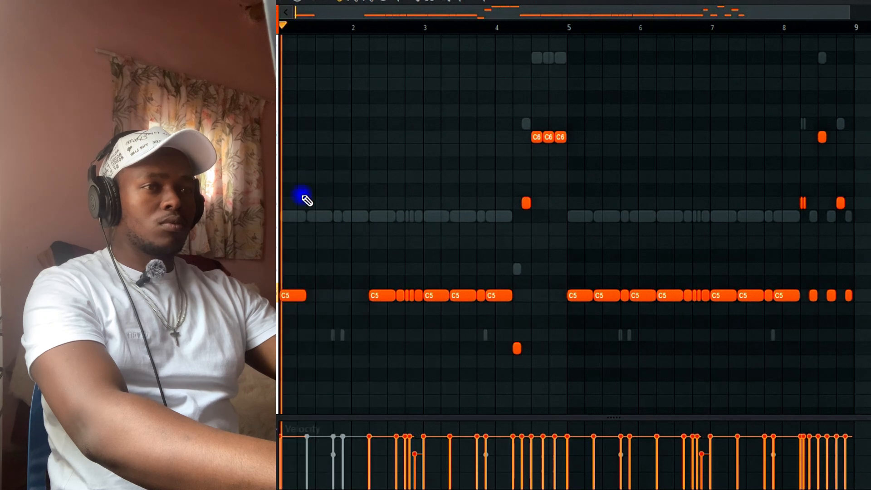
pyautogui.press('F6')
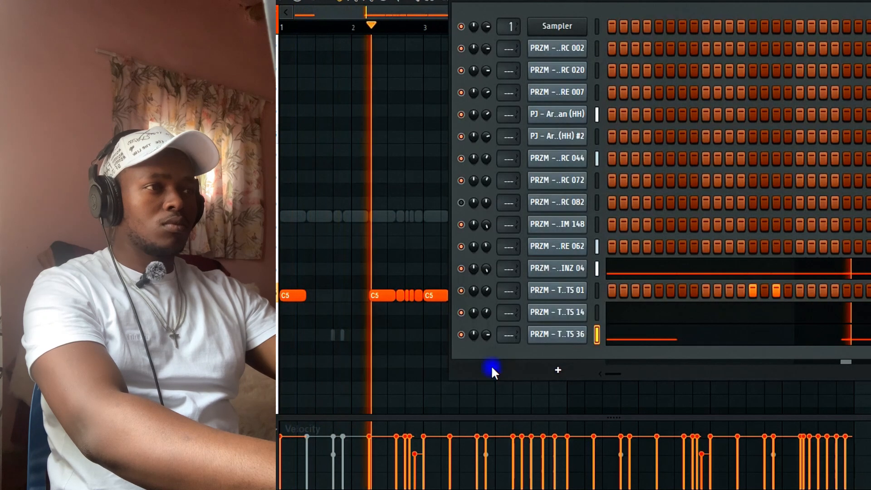
pyautogui.click(531, 334)
pyautogui.click(188, 28)
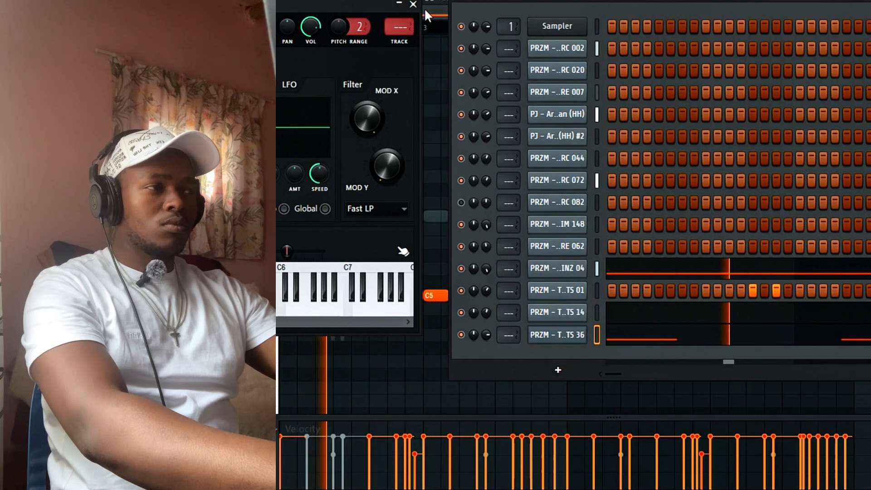
pyautogui.click(711, 334)
pyautogui.click(711, 335)
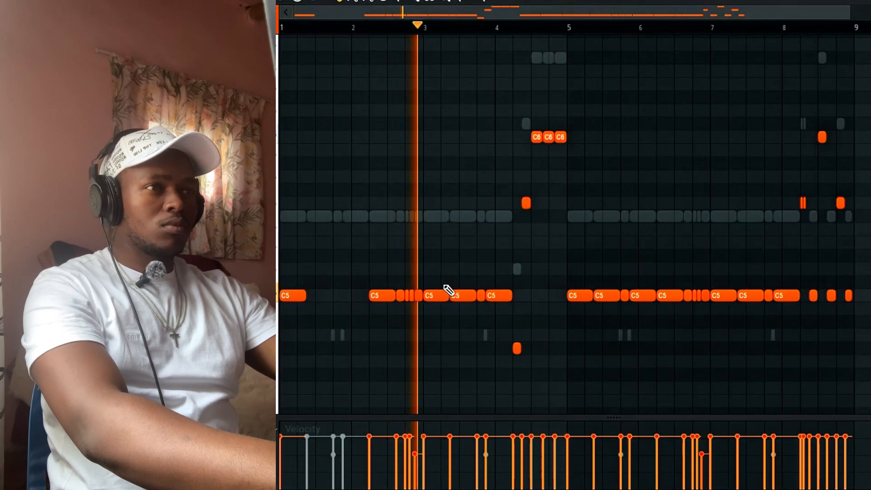
# Step: Thin the PRZM TS 36 line by deleting selected notes between late bar 2 and bar 6 during playback
pyautogui.press('space')
pyautogui.press('space')
pyautogui.rightClick(415, 295)
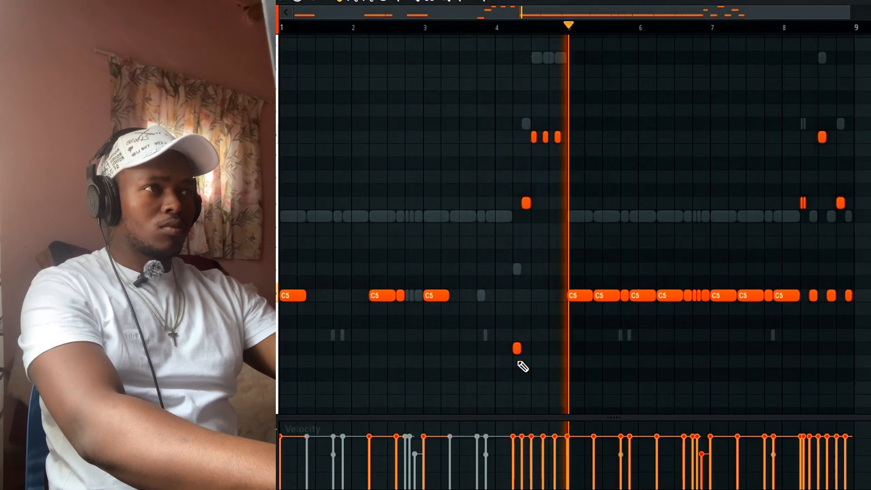
pyautogui.rightClick(525, 208)
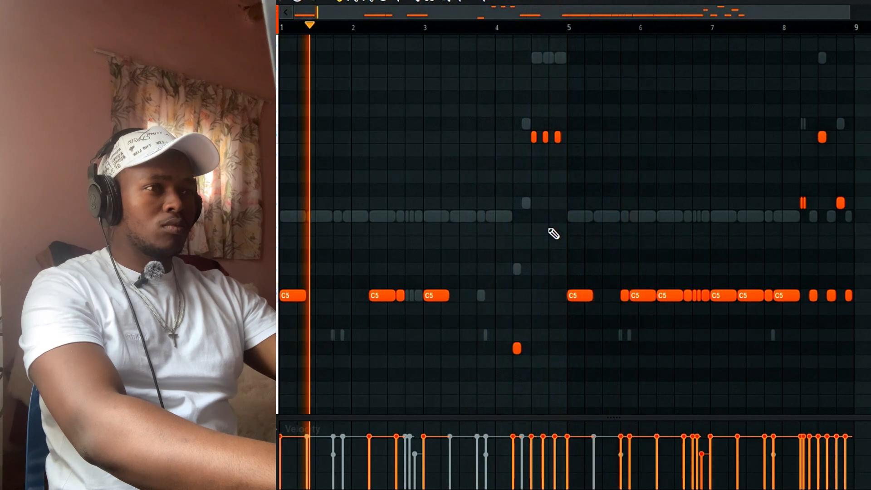
pyautogui.rightClick(643, 295)
pyautogui.hotkey('ctrl', 'z')
pyautogui.rightClick(669, 294)
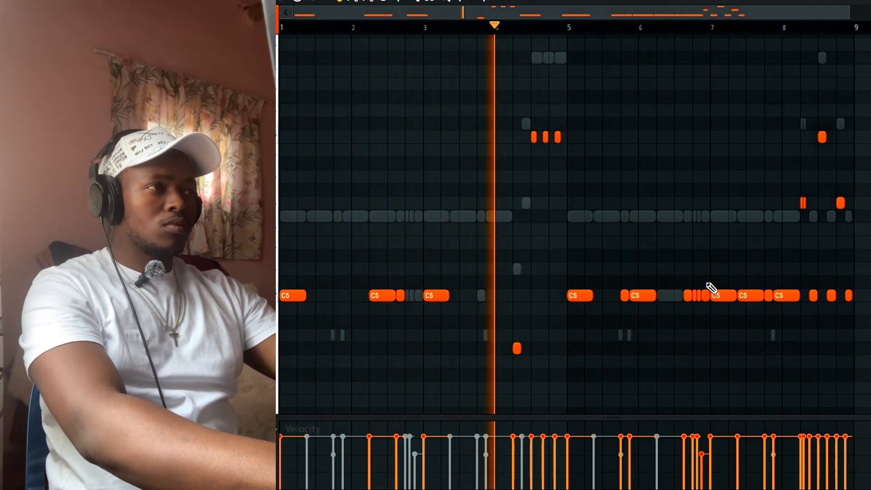
pyautogui.rightClick(688, 295)
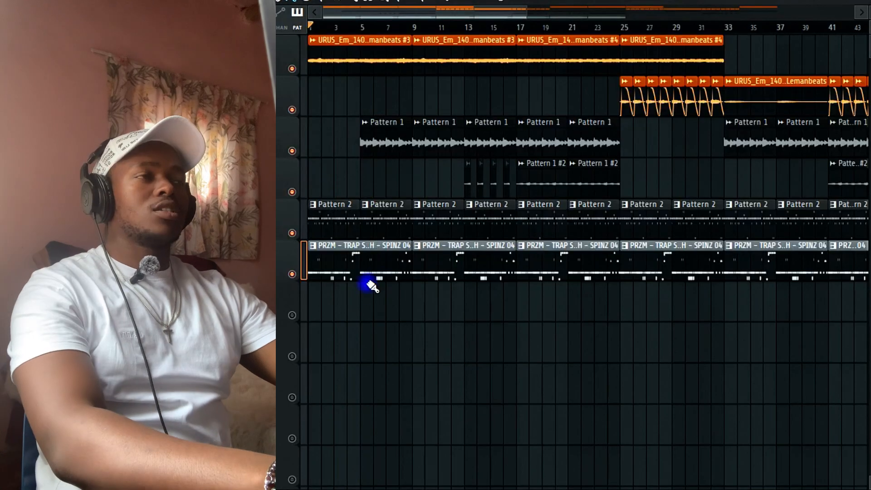
# Step: Split the drum pattern by channel and delete the old pattern clips from tracks 5 and 6
pyautogui.rightClick(830, 36)
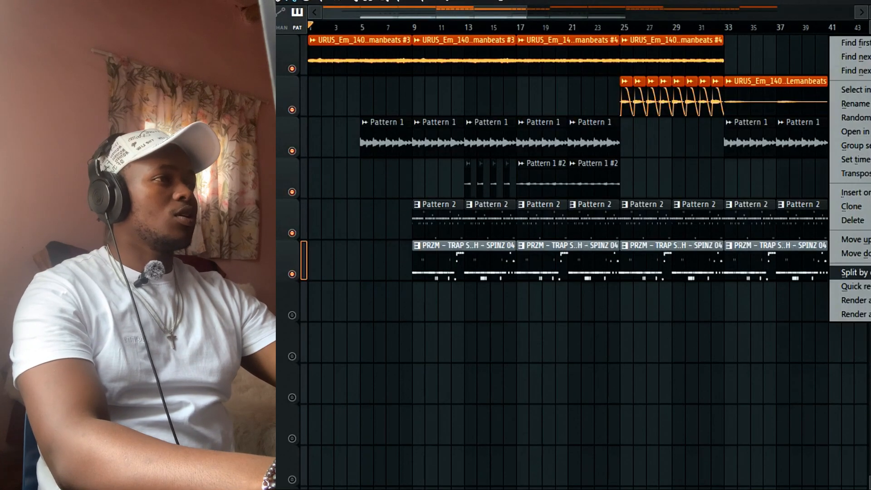
pyautogui.click(853, 273)
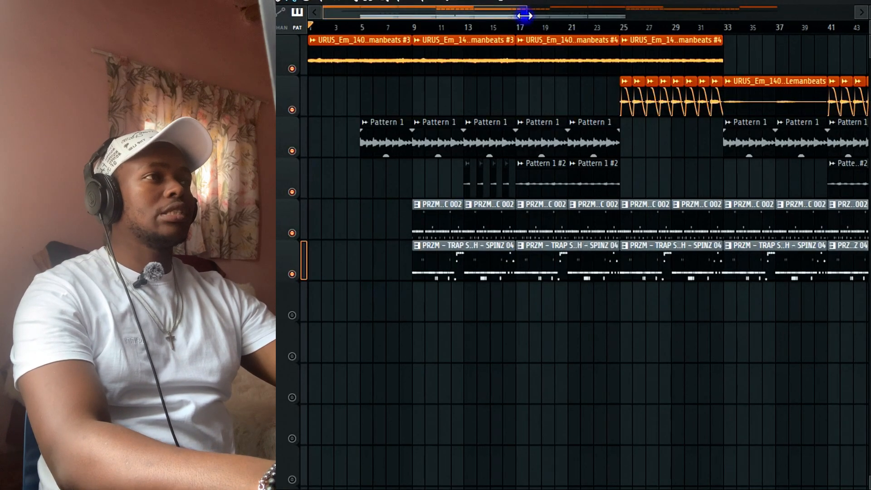
pyautogui.scroll(-5, 578, 28)
pyautogui.moveTo(329, 200); pyautogui.dragTo(702, 281)
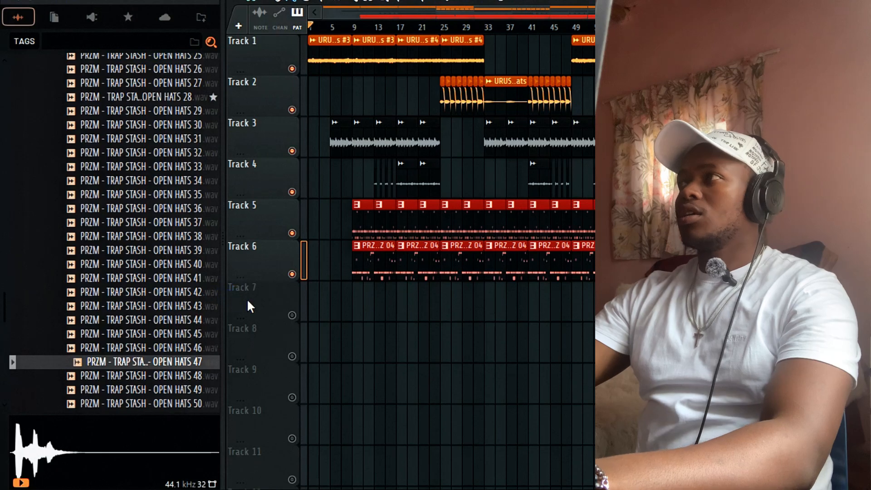
pyautogui.press('Delete')
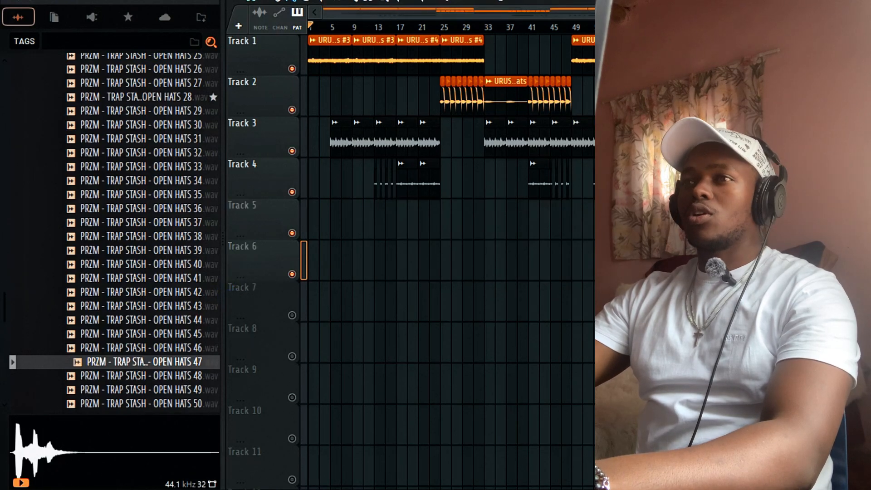
# Step: Place the split channel patterns at bar 1 on tracks 5 to 17 and duplicate them through bar 64
pyautogui.moveTo(544, 218); pyautogui.dragTo(308, 219)
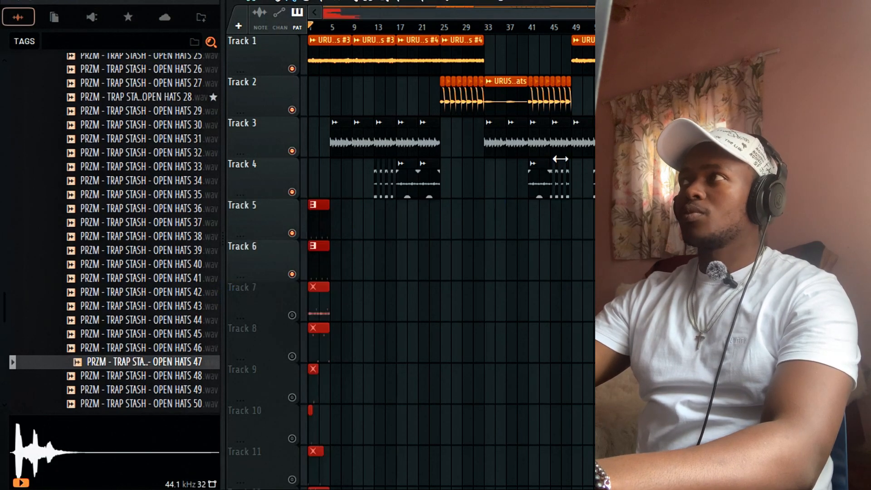
pyautogui.scroll(-5, 452, 258)
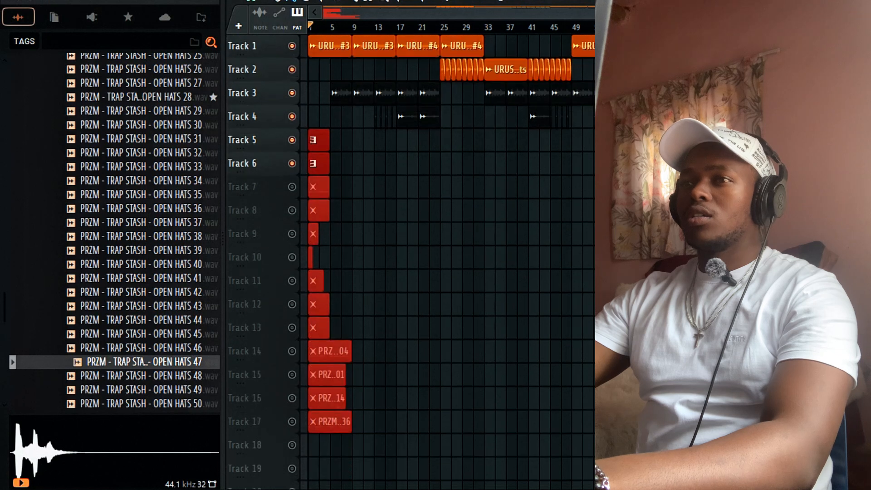
pyautogui.moveTo(357, 308); pyautogui.dragTo(370, 364)
pyautogui.moveTo(425, 453); pyautogui.dragTo(410, 146)
pyautogui.keyDown('ctrl'); pyautogui.moveTo(492, 136); pyautogui.dragTo(286, 420); pyautogui.keyUp('ctrl')
pyautogui.keyDown('shift'); pyautogui.moveTo(323, 390); pyautogui.dragTo(502, 362); pyautogui.keyUp('shift')
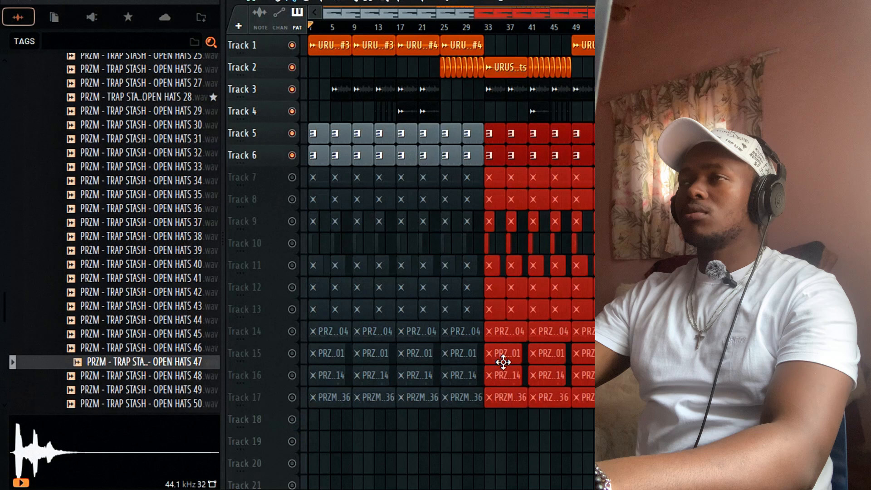
# Step: Hide the browser and delete the first drum clips on tracks 5 to 17, leaving bars 1 to 4 without drums
pyautogui.hotkey('alt', 'F8')
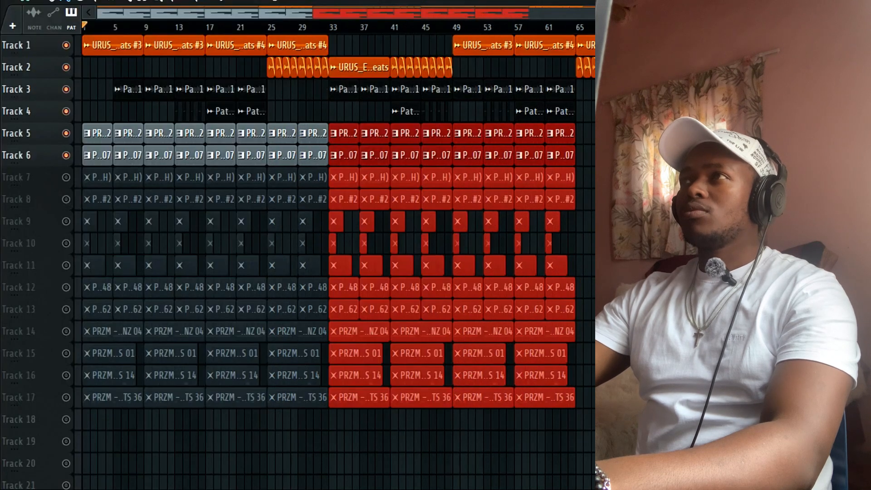
pyautogui.moveTo(785, 13); pyautogui.dragTo(368, 29)
pyautogui.moveTo(864, 26); pyautogui.dragTo(864, 18)
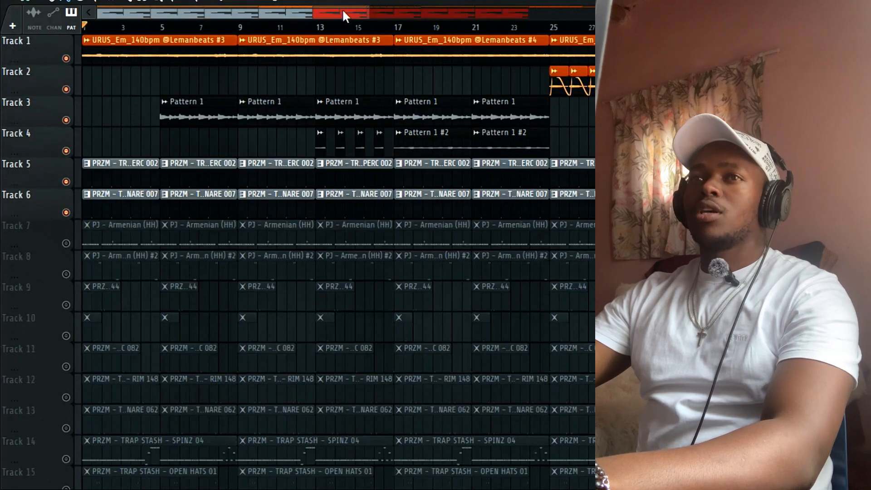
pyautogui.scroll(-3, 142, 171)
pyautogui.scroll(1, 232, 71)
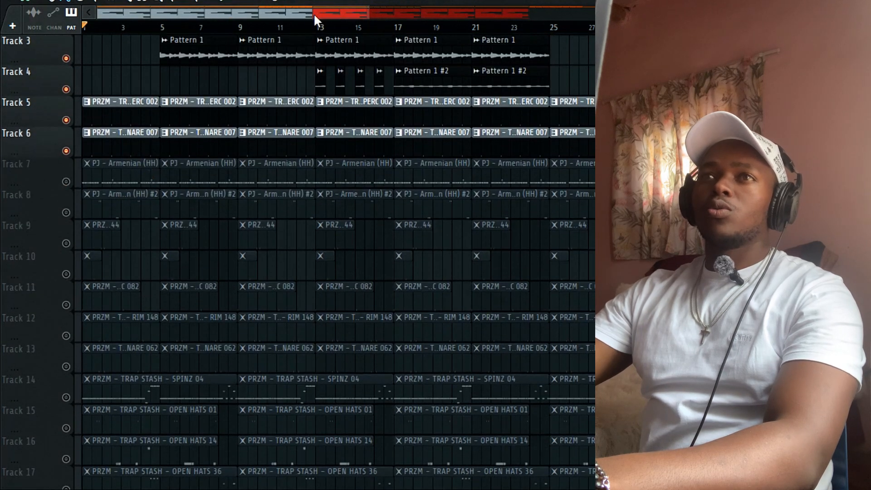
pyautogui.moveTo(130, 96)
pyautogui.mouseDown()
pyautogui.moveTo(91, 439)
pyautogui.moveTo(92, 256)
pyautogui.mouseUp()
pyautogui.scroll(1, 136, 182)
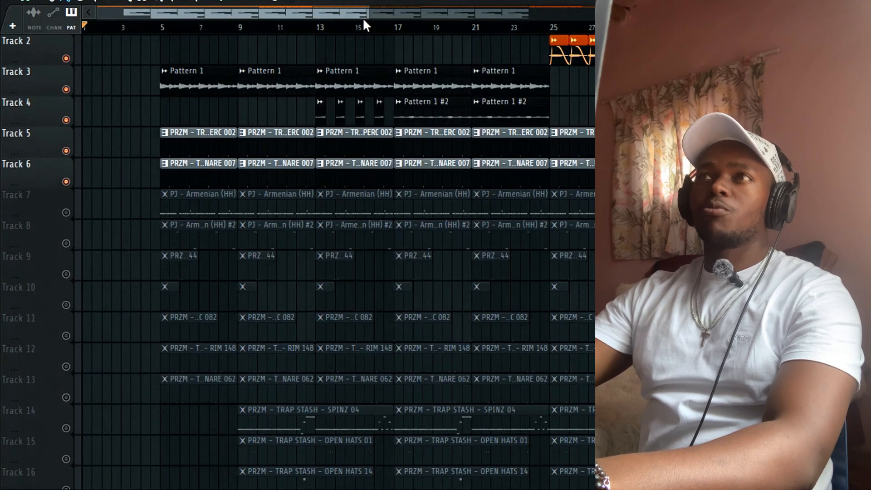
# Step: Play the intro, unmute the PJ - Armenian (HH) track 7, and clear tracks 8 to 13 in bars 5 to 8
pyautogui.moveTo(367, 17); pyautogui.dragTo(234, 17)
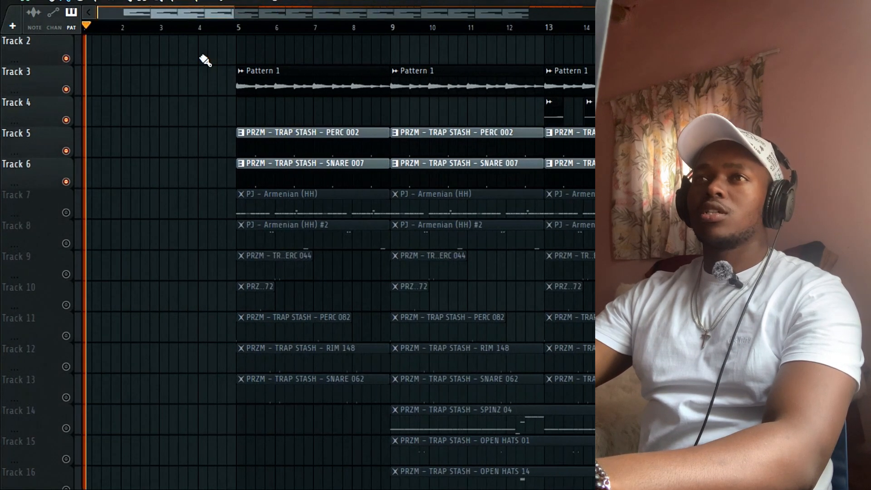
pyautogui.scroll(1, 189, 156)
pyautogui.press('space')
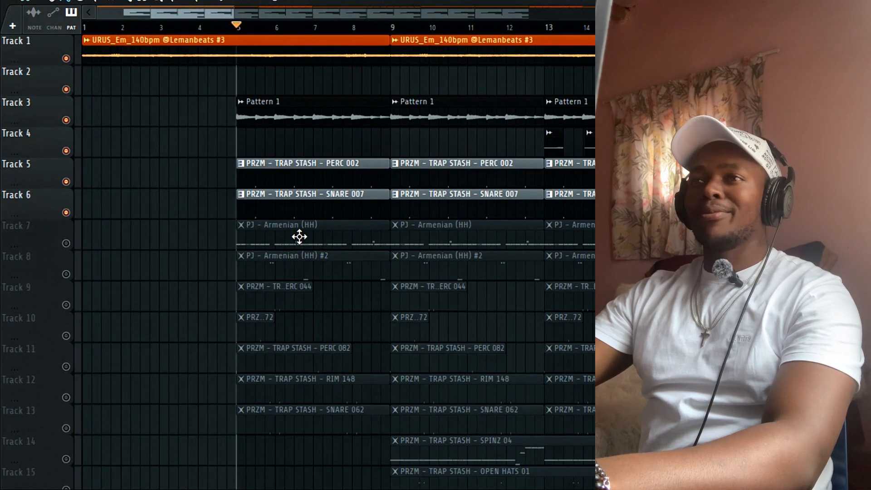
pyautogui.moveTo(365, 18); pyautogui.dragTo(231, 18)
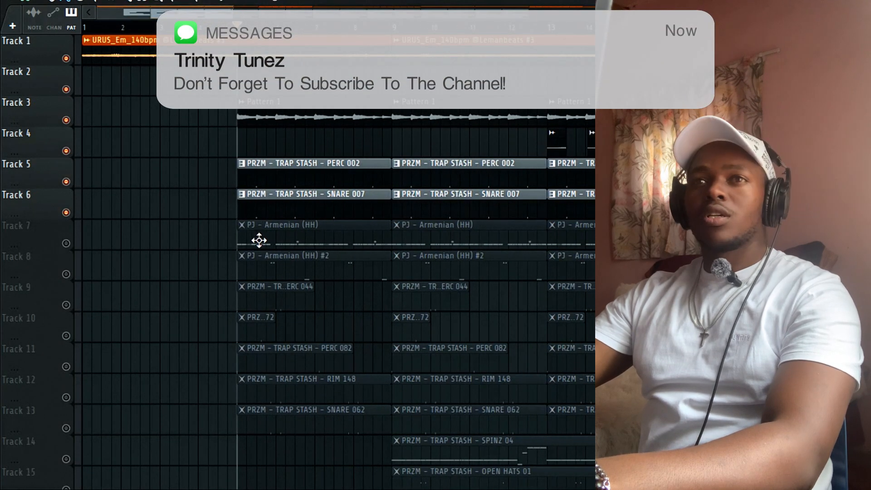
pyautogui.click(65, 244)
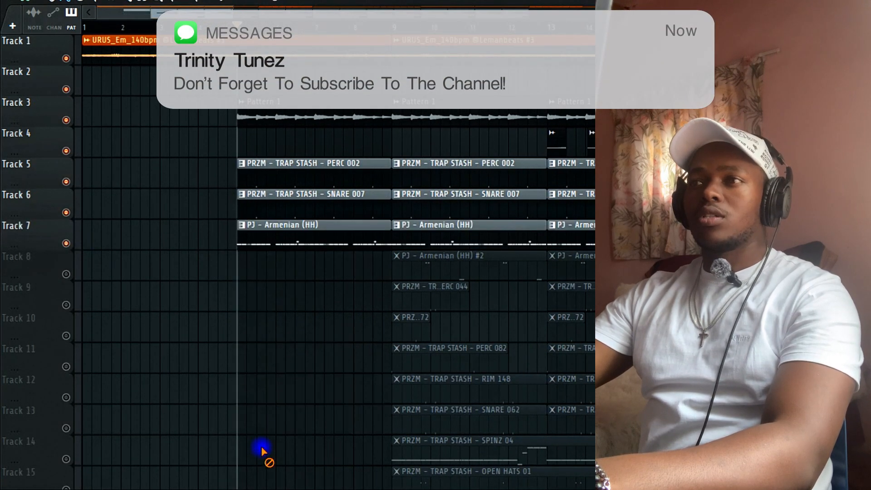
# Step: Unmute tracks 8 to 17, remove the OPEN HATS 14 and 36 clips before bar 17, and play the arrangement from the start
pyautogui.scroll(-2, 437, 331)
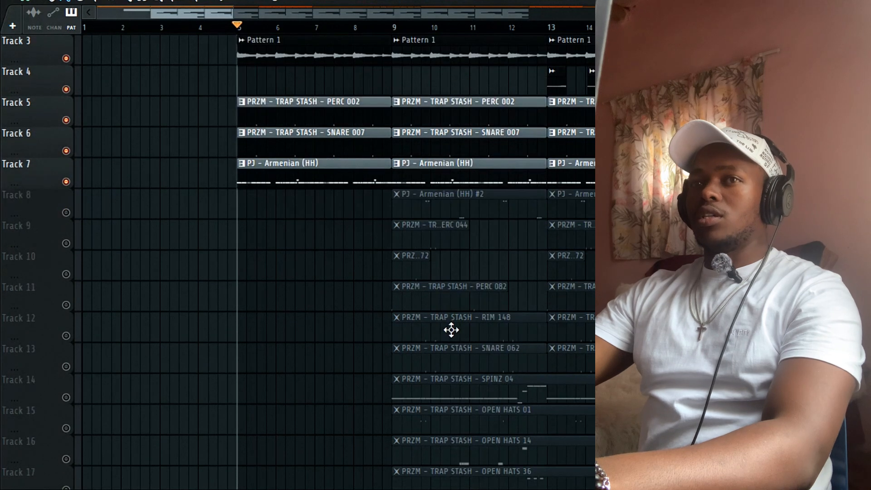
pyautogui.click(64, 243)
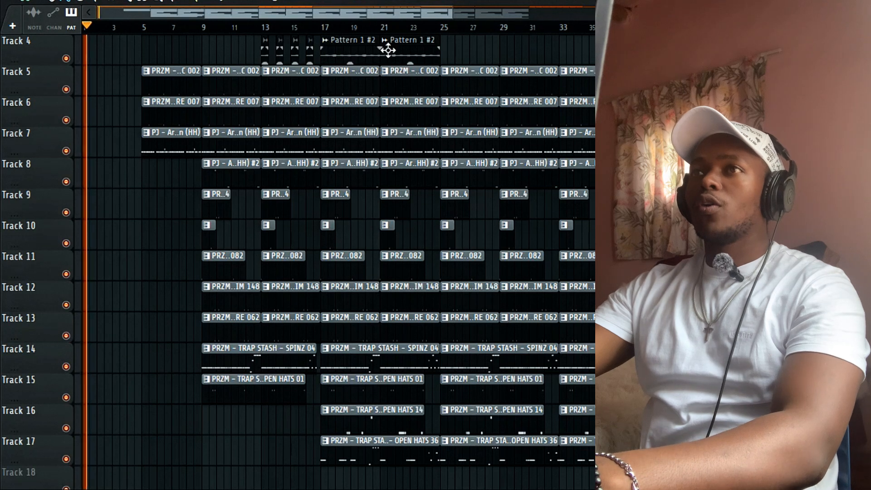
pyautogui.scroll(3, 387, 50)
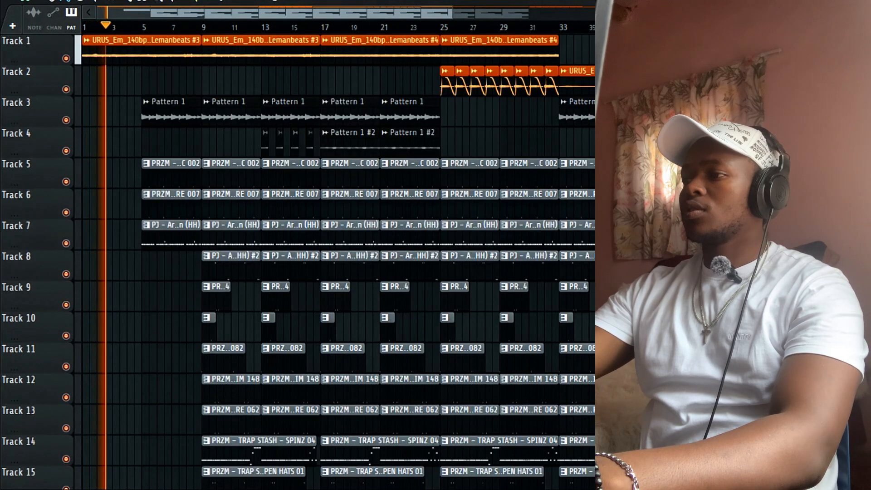
pyautogui.scroll(-1, 336, 263)
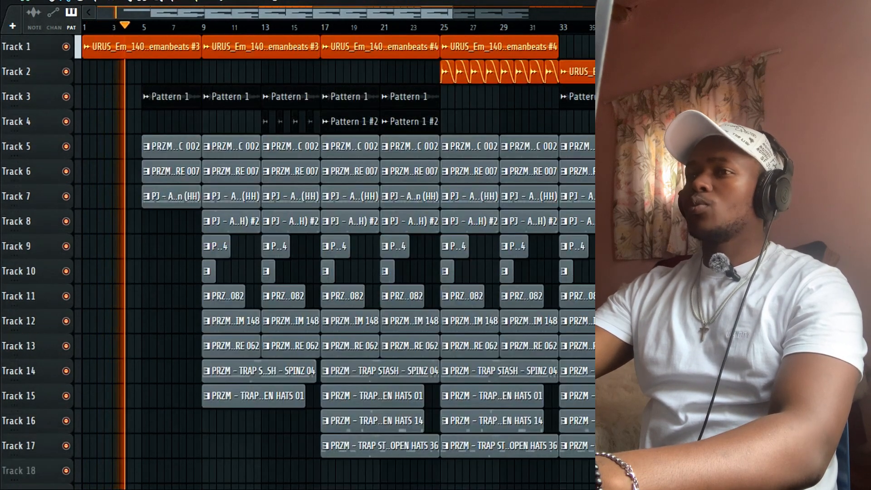
# Step: Thin out the percussion on track 9 by deleting its clips at bars 9, 17 and 25 during playback
pyautogui.scroll(1, 346, 194)
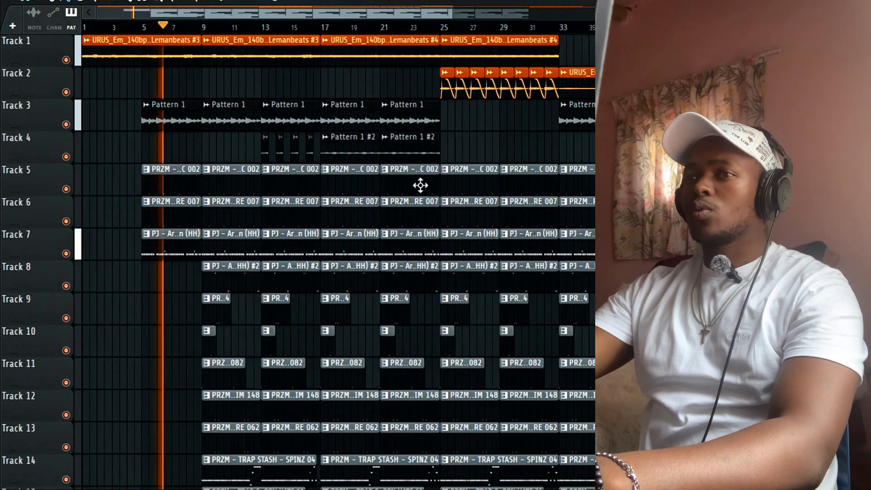
pyautogui.scroll(-3, 421, 185)
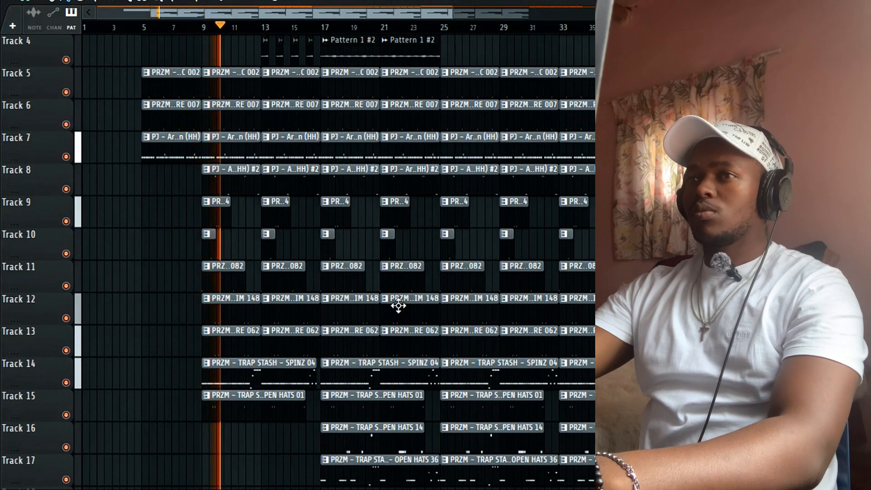
pyautogui.rightClick(215, 223)
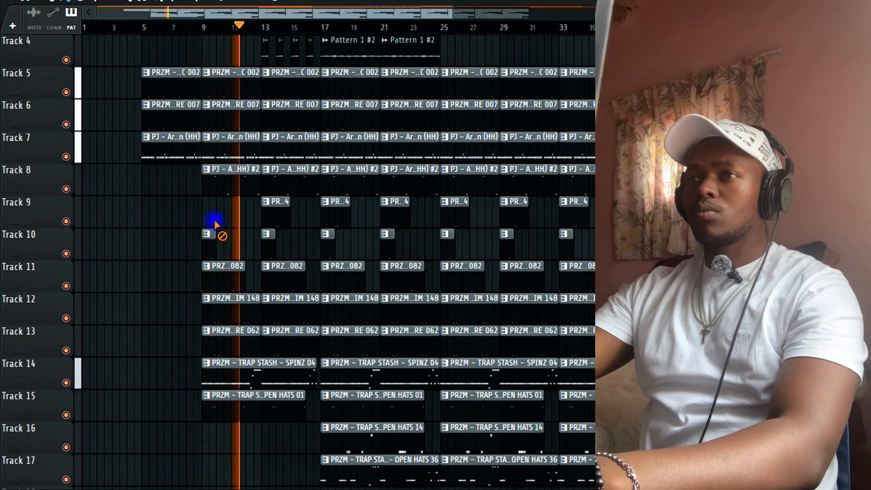
pyautogui.rightClick(335, 222)
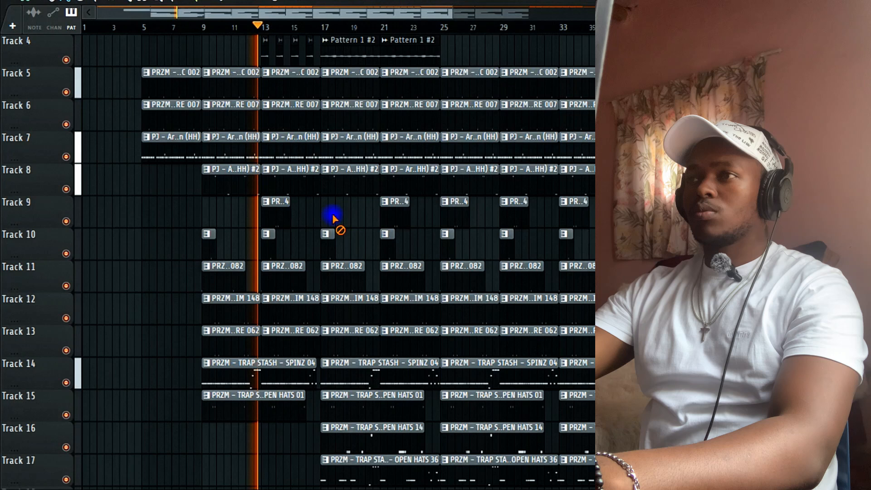
pyautogui.rightClick(462, 222)
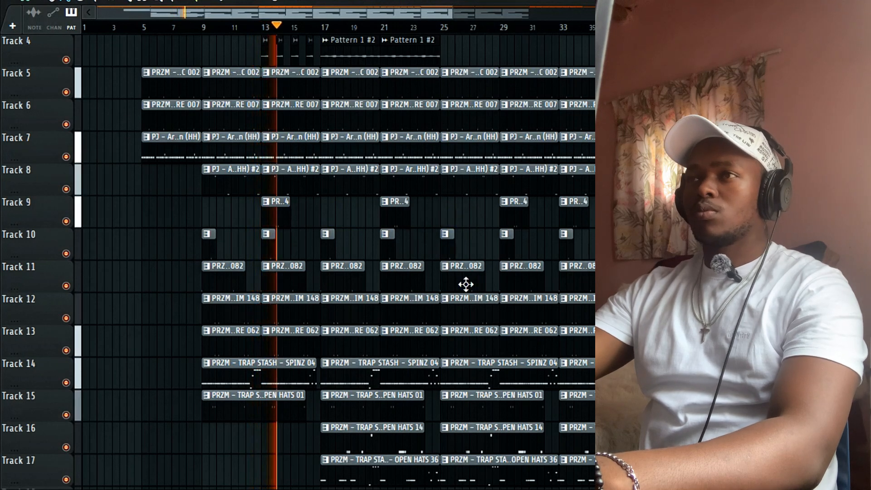
# Step: Lower the volume of the PRZM -..RC 044 channel in the channel rack and return to the playlist
pyautogui.press('F6')
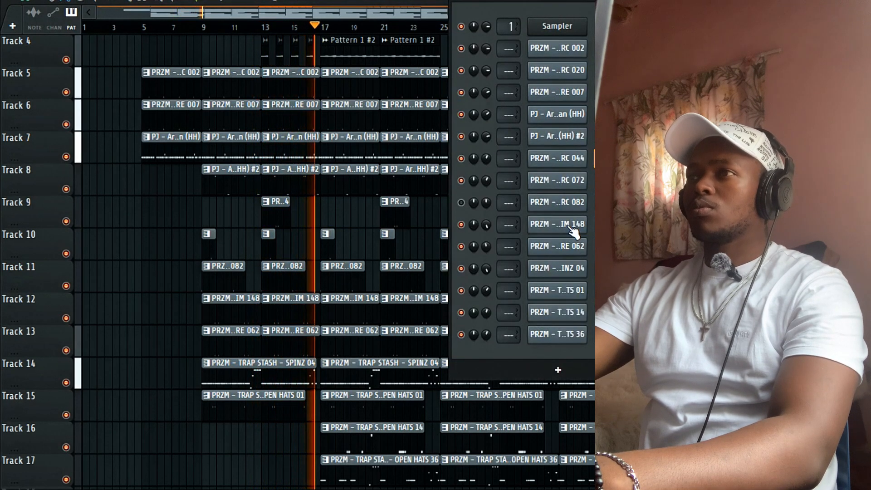
pyautogui.moveTo(485, 160); pyautogui.dragTo(485, 175)
pyautogui.press('F6')
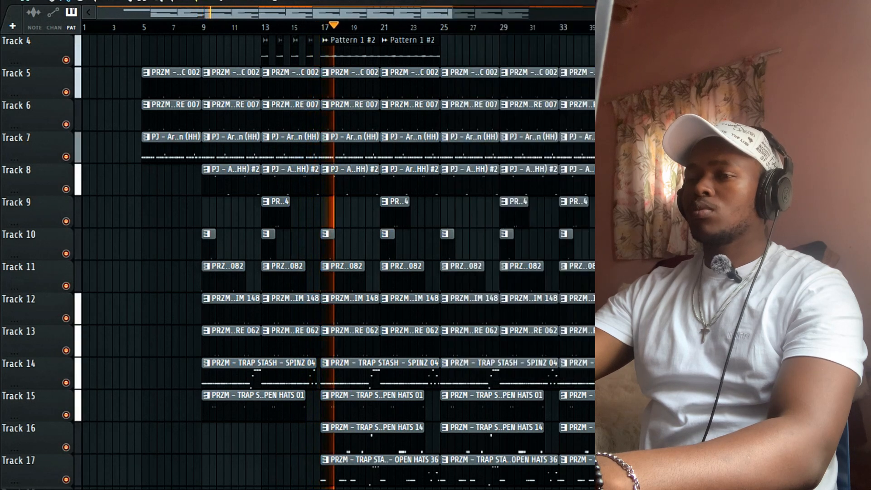
pyautogui.scroll(-4, 442, 229)
pyautogui.scroll(5, 454, 249)
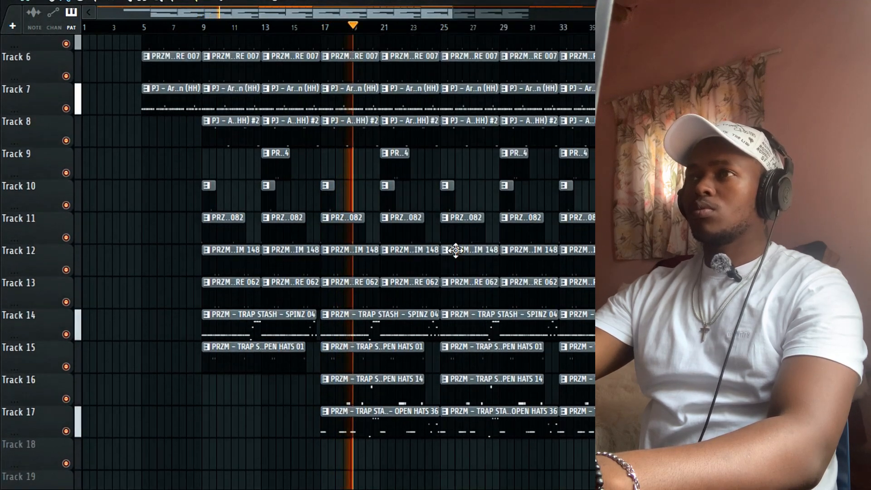
pyautogui.scroll(2, 456, 250)
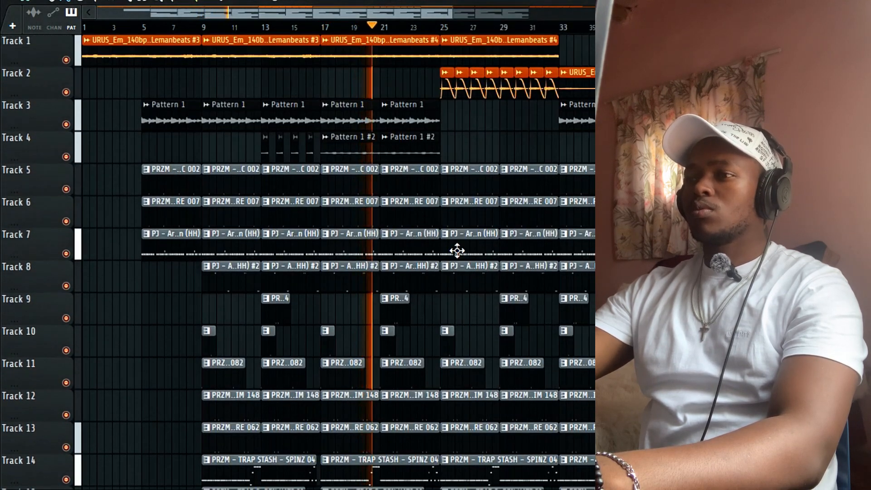
pyautogui.scroll(-4, 456, 250)
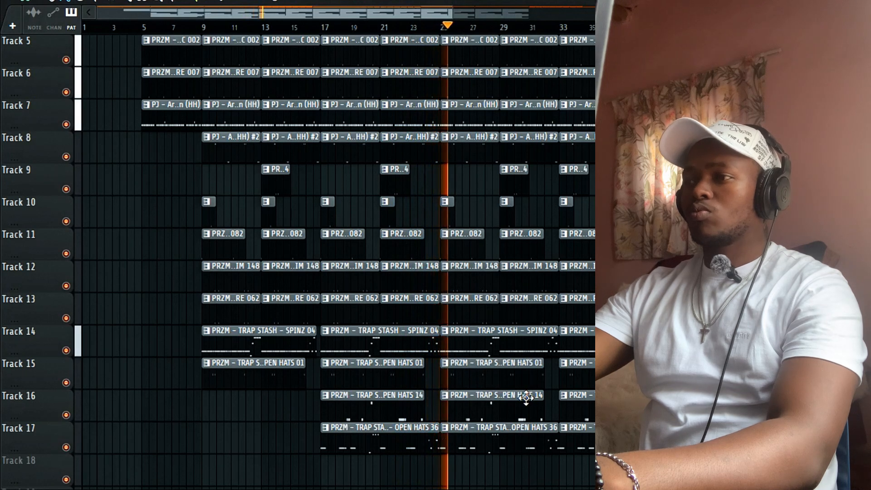
pyautogui.scroll(1, 563, 404)
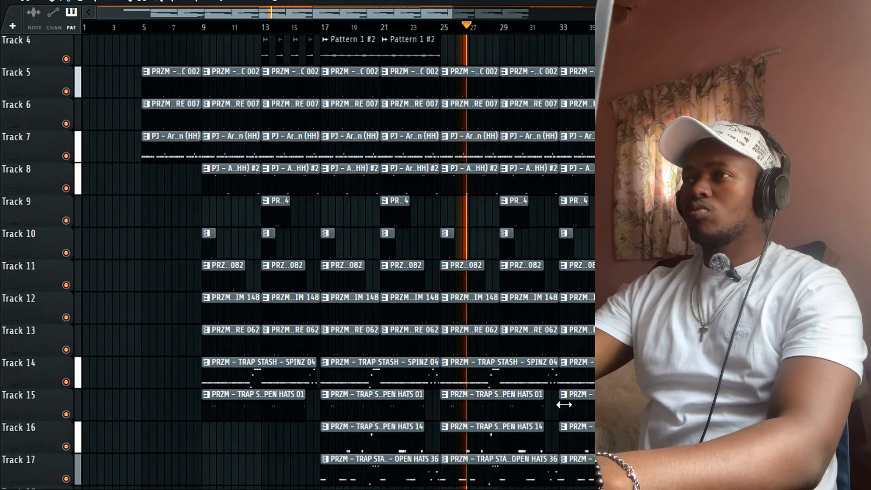